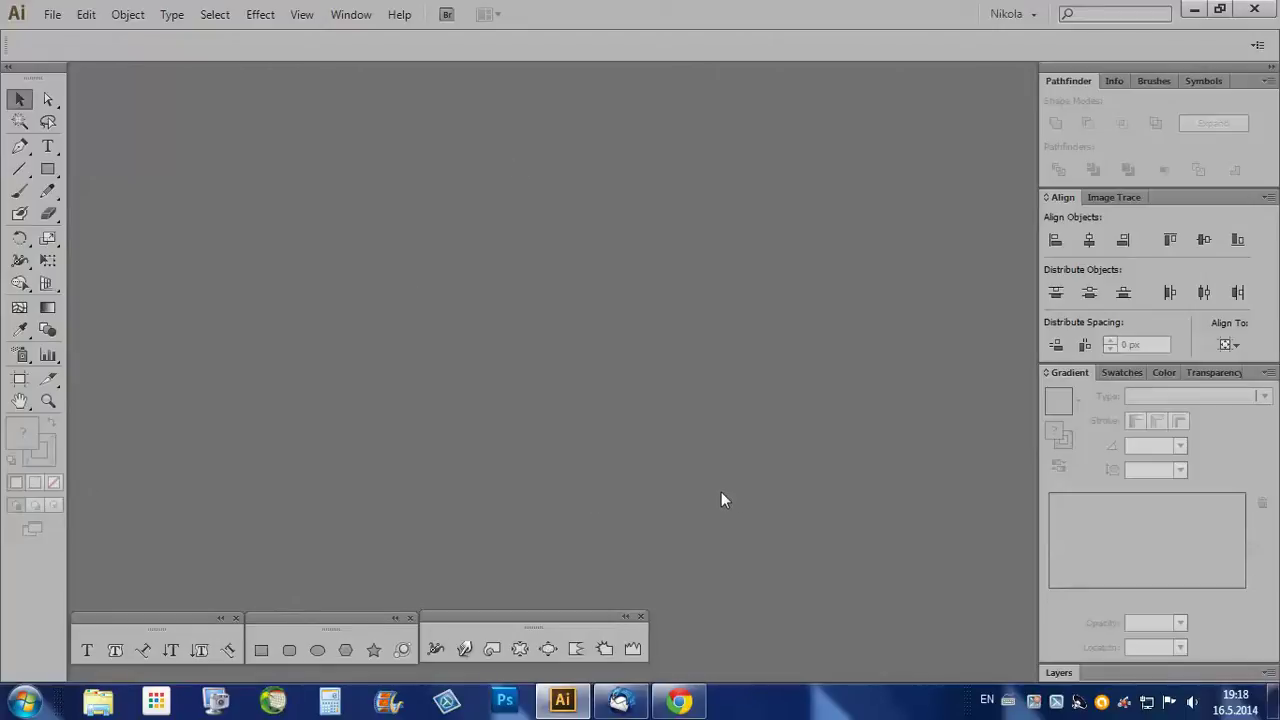
- Create a new Web-profile document, 960 × 560 px, with raster effects at High (300 ppi)
click(53, 16)
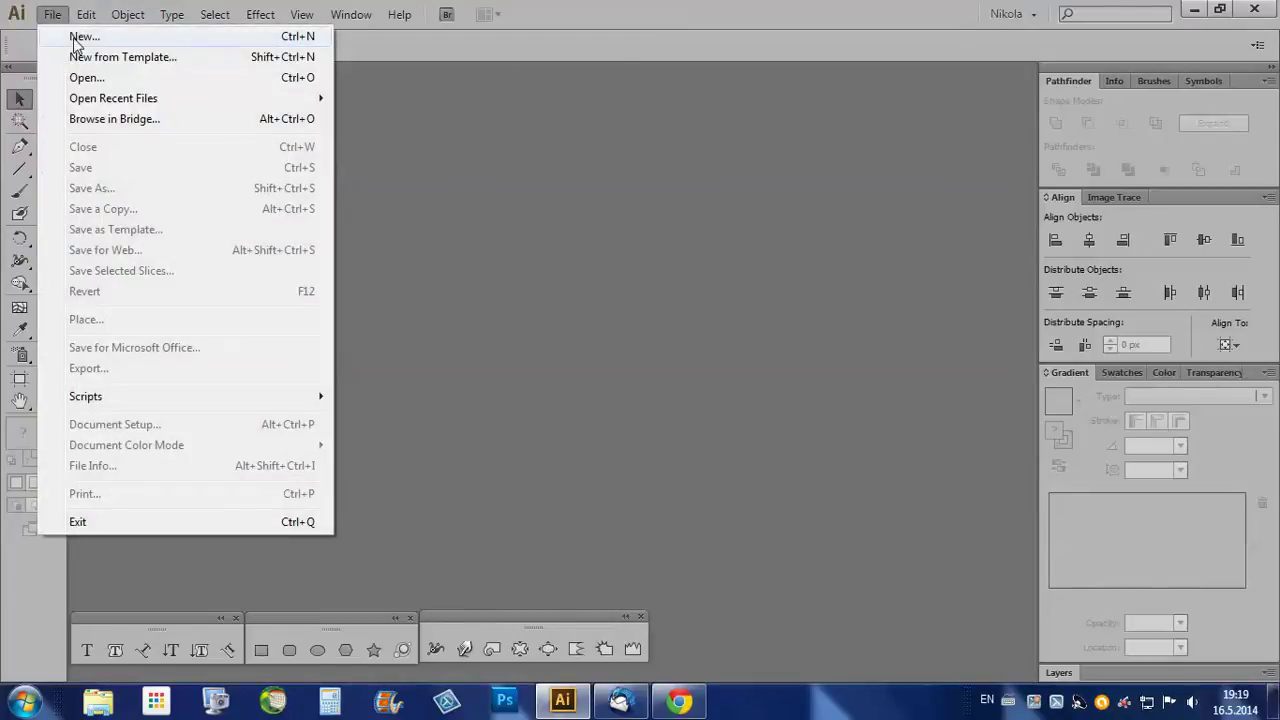
click(75, 42)
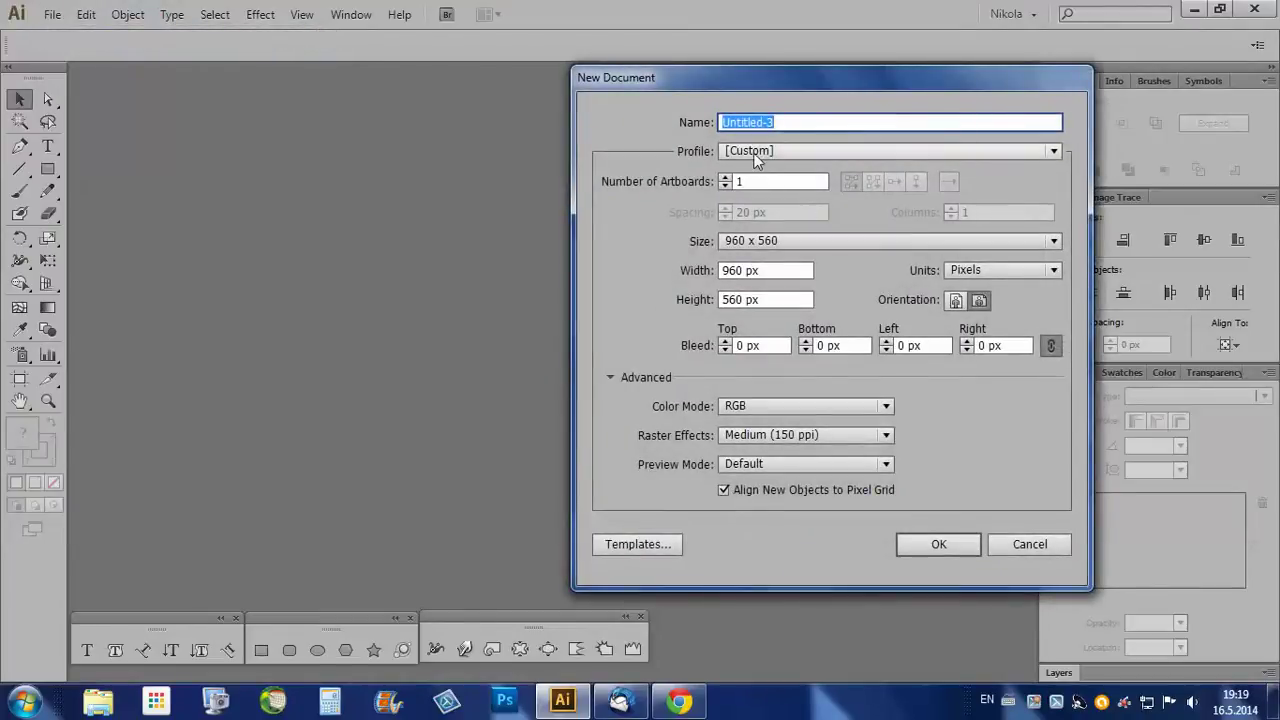
click(775, 152)
click(790, 217)
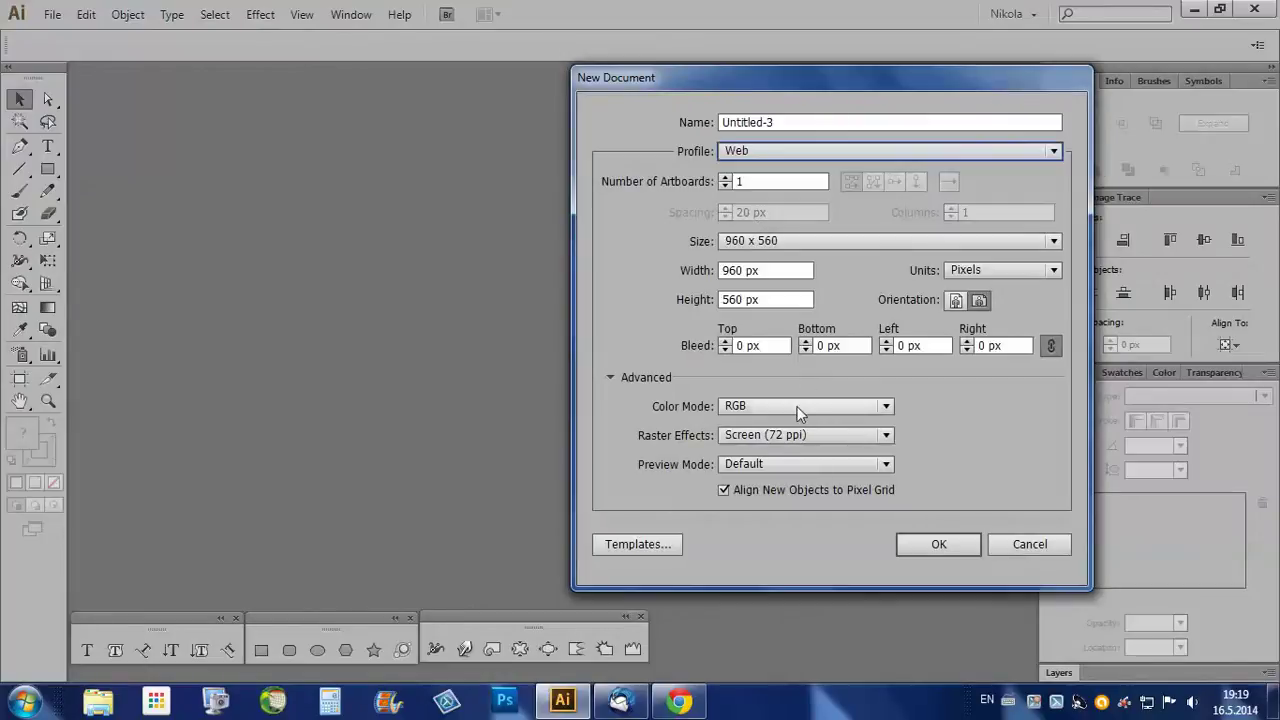
click(788, 434)
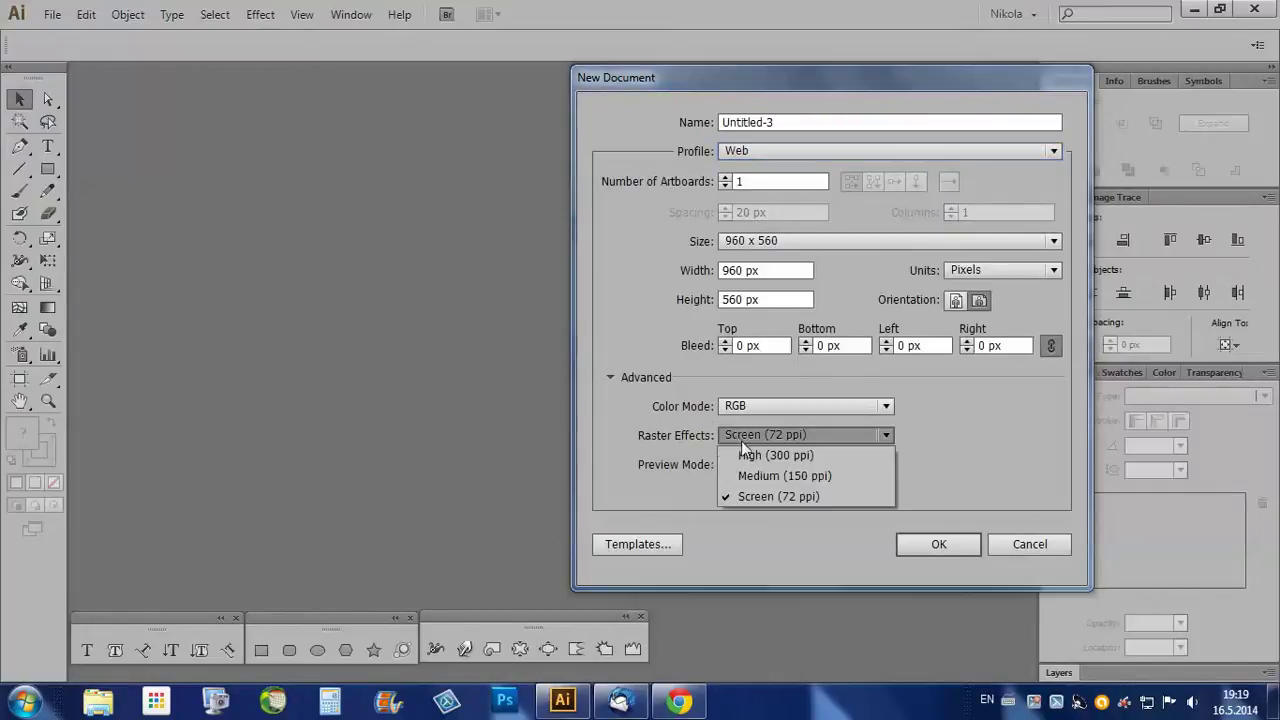
click(777, 477)
click(780, 436)
click(785, 449)
click(940, 546)
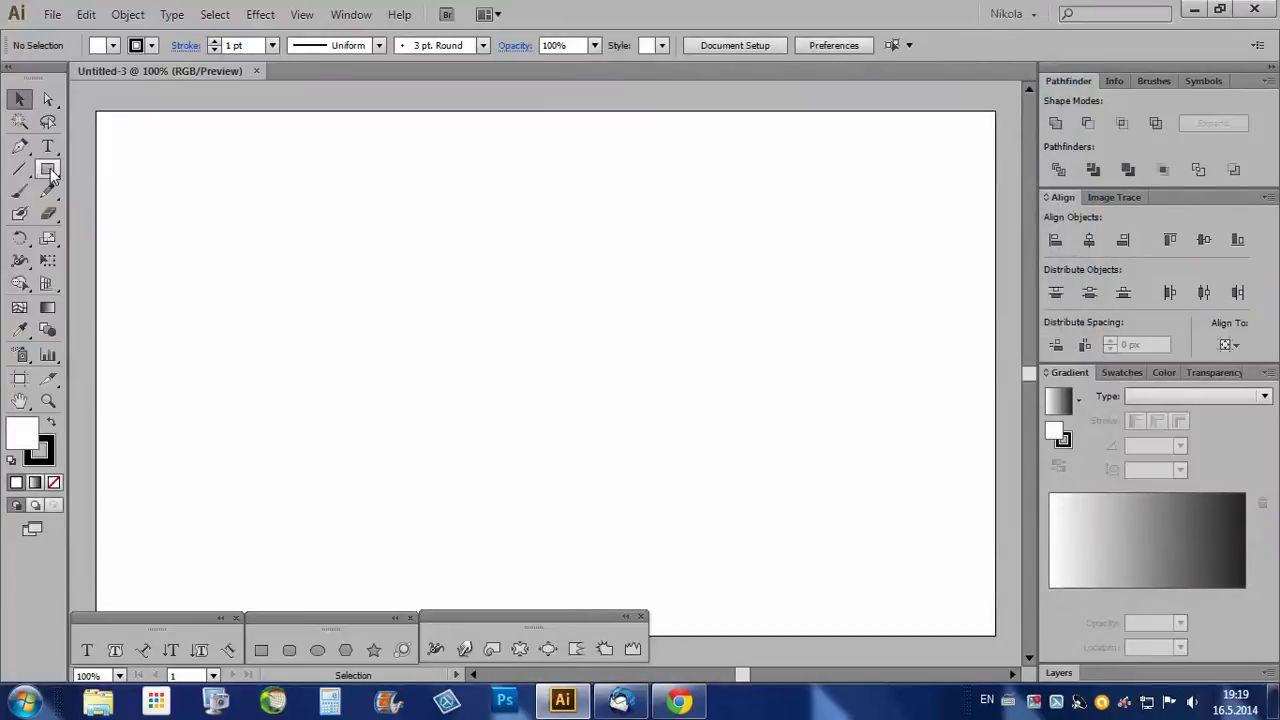
- Draw a rectangle from corner to corner covering the whole artboard
click(262, 651)
scroll(480, 312, down, 2)
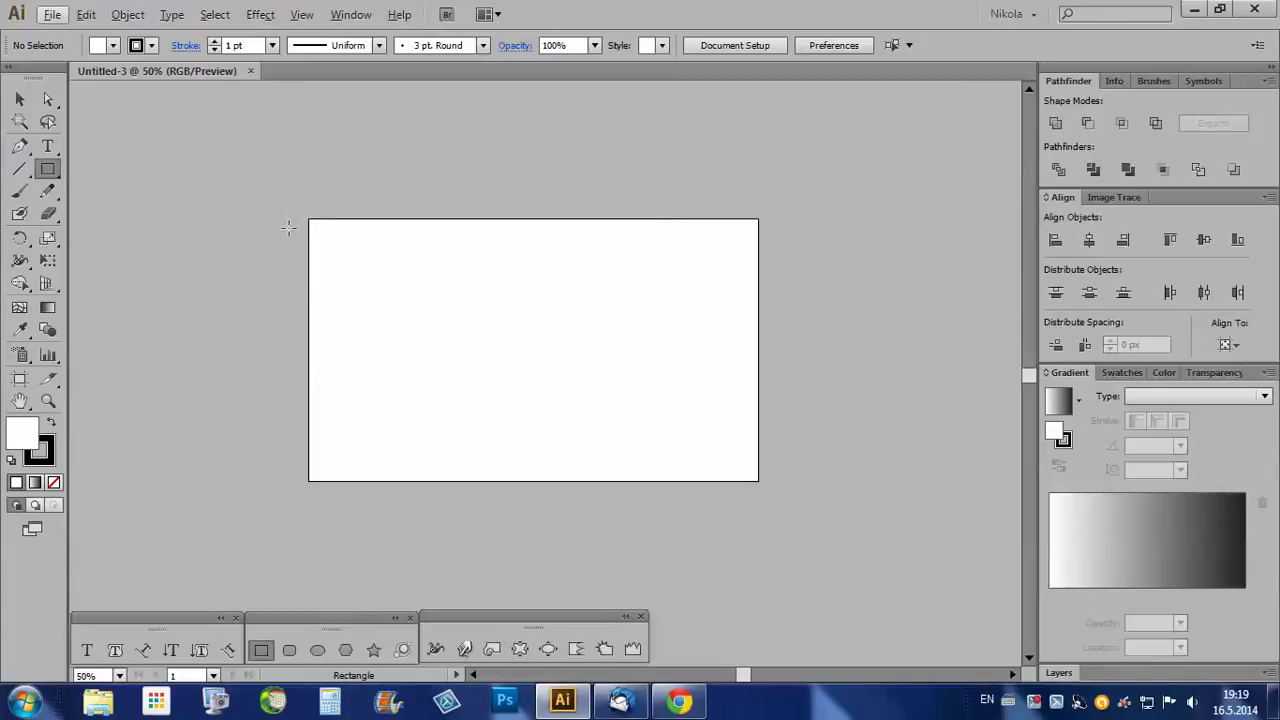
scroll(310, 218, up, 1)
drag(312, 216, 910, 567)
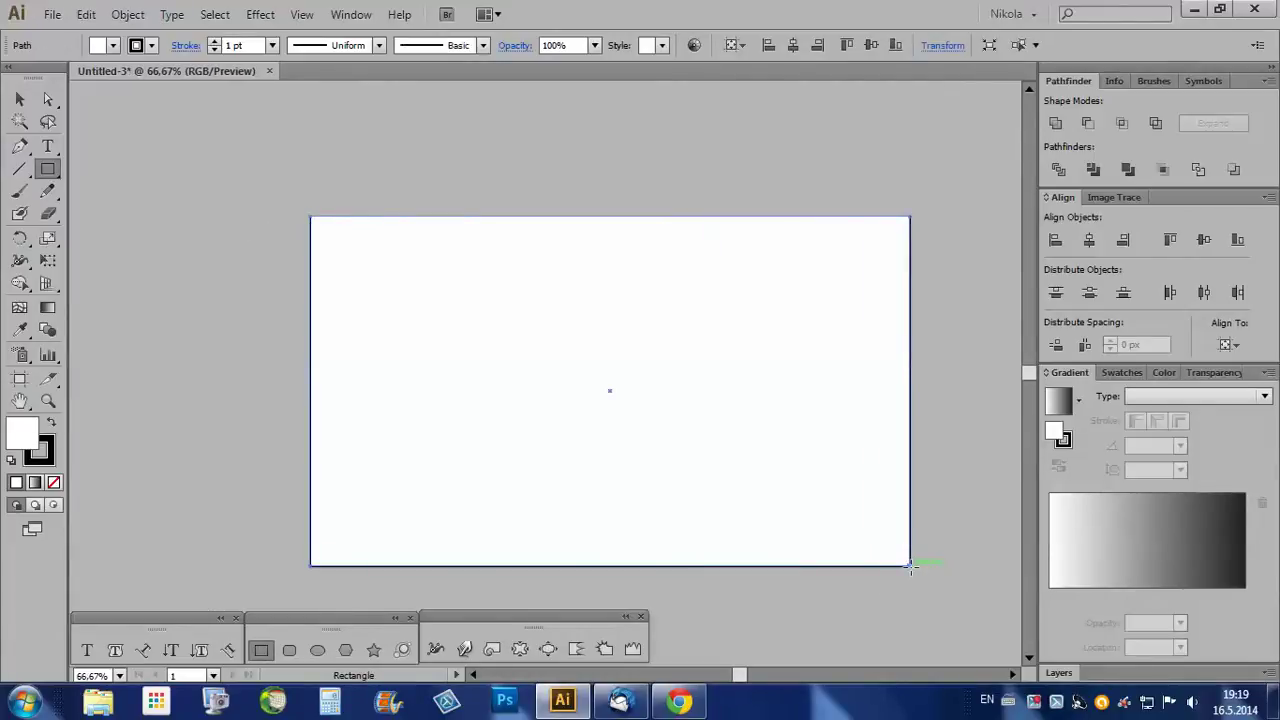
- Give the rectangle no stroke and a medium gray R=128 fill, then deselect it
click(42, 453)
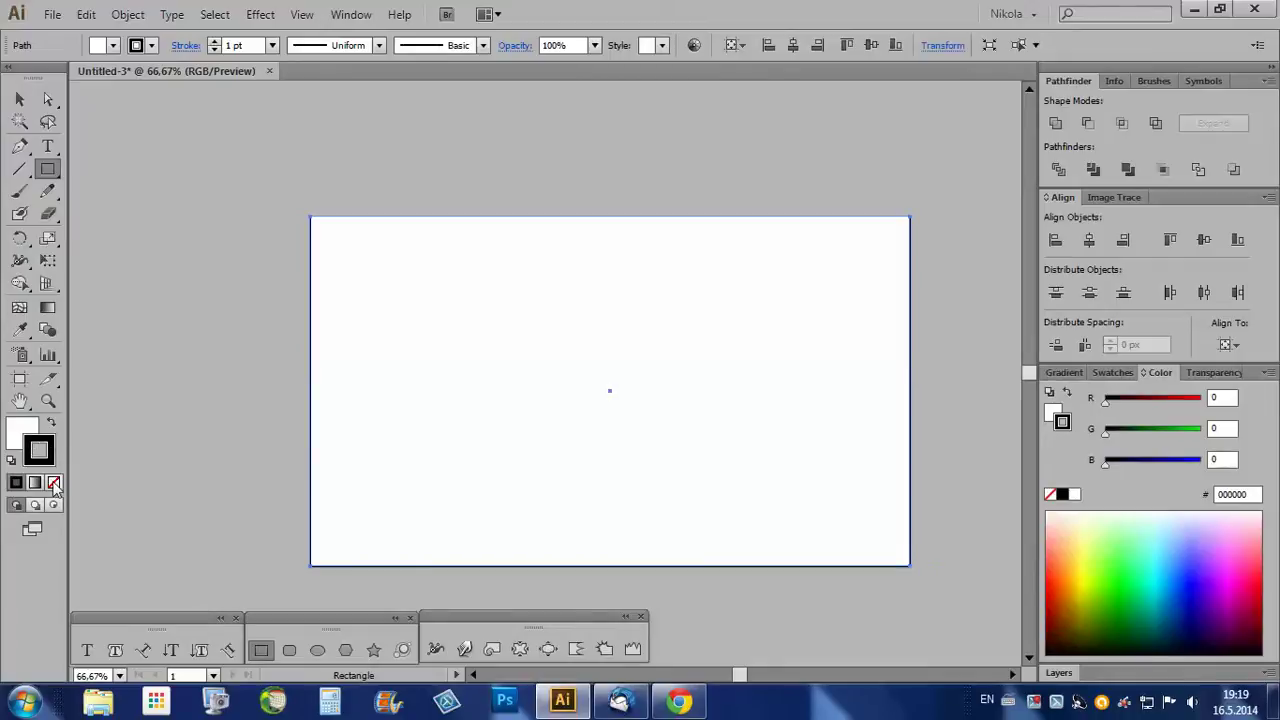
click(54, 482)
click(20, 432)
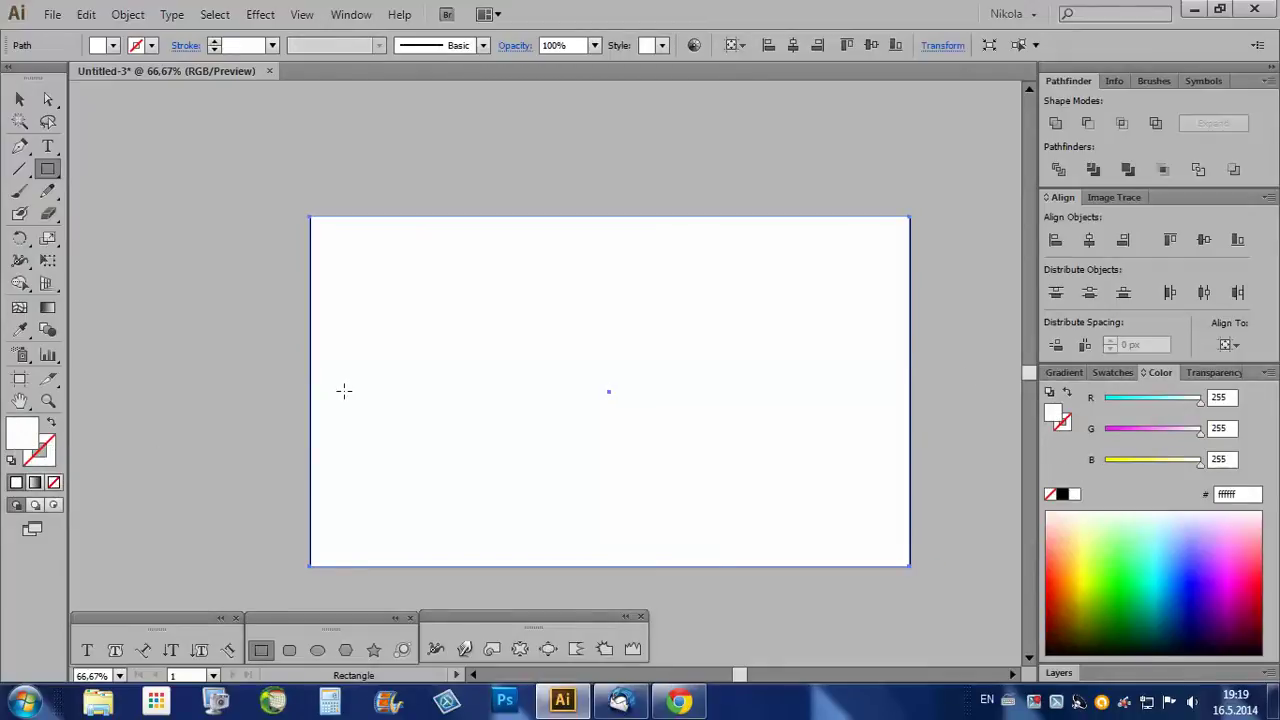
click(1108, 372)
click(1129, 449)
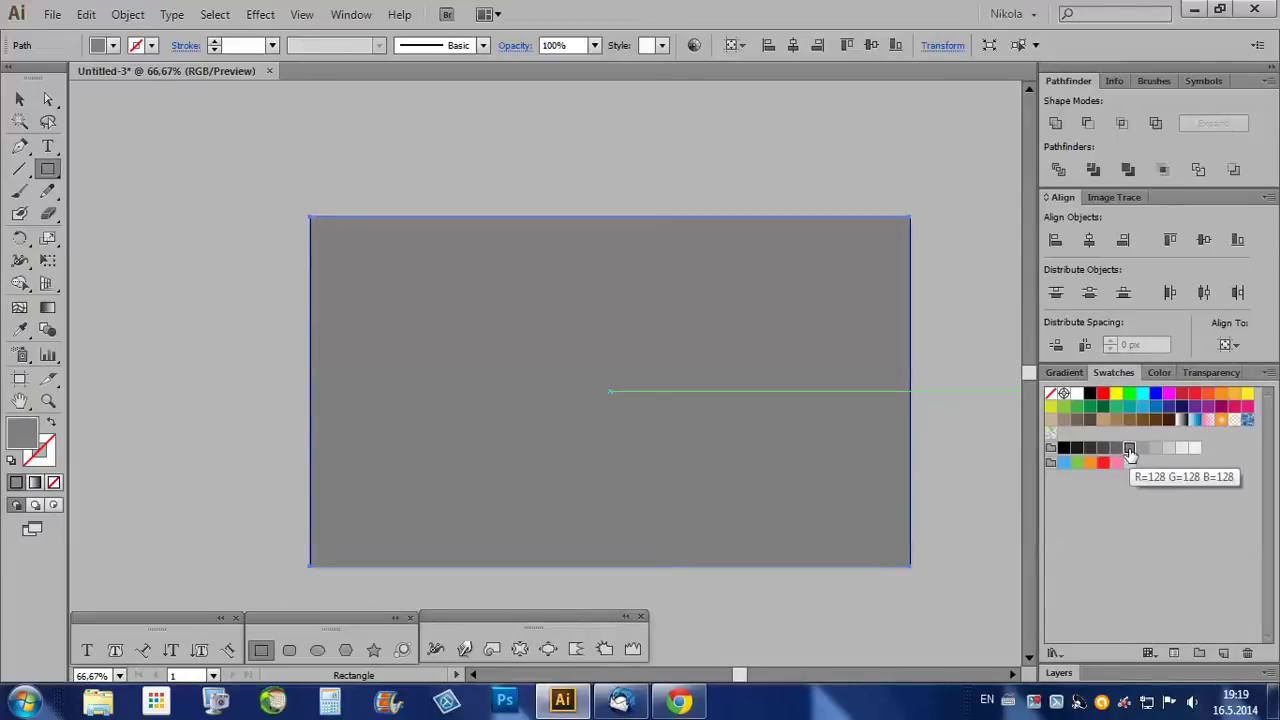
click(19, 99)
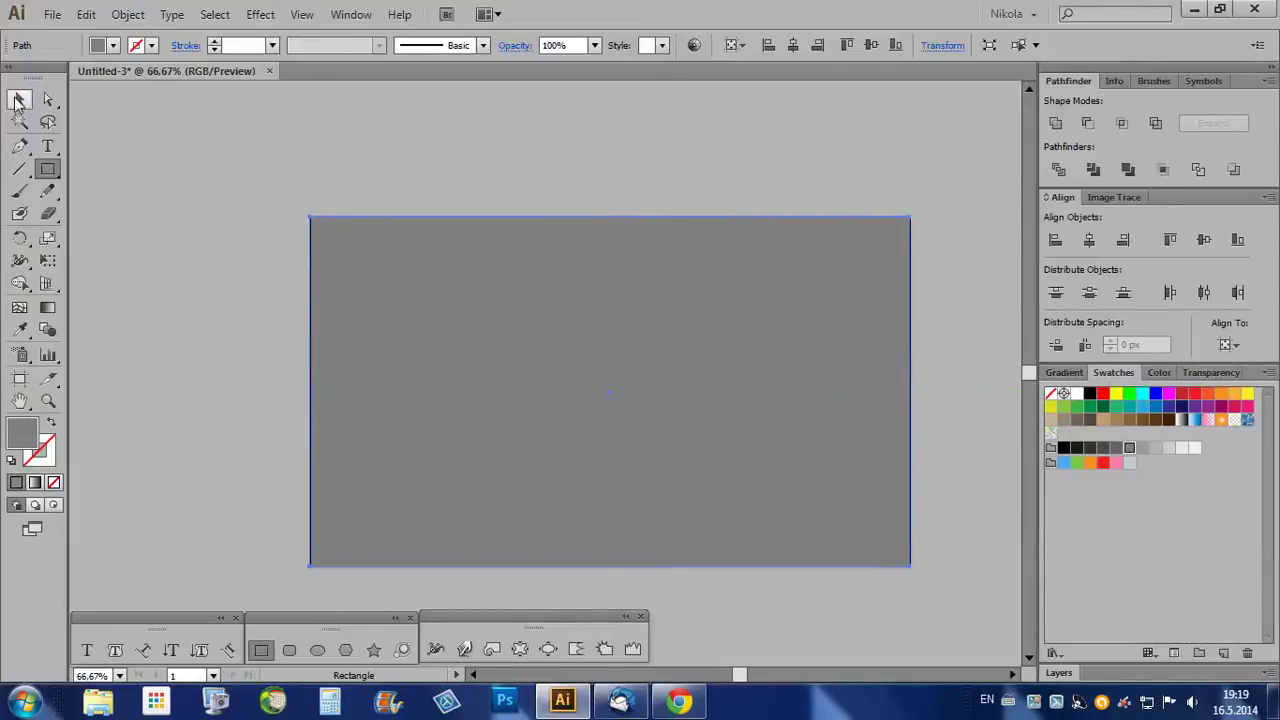
click(197, 188)
scroll(343, 237, down, 1)
- Select the gray background rectangle and lock it with Object > Lock > Selection
scroll(645, 309, up, 1)
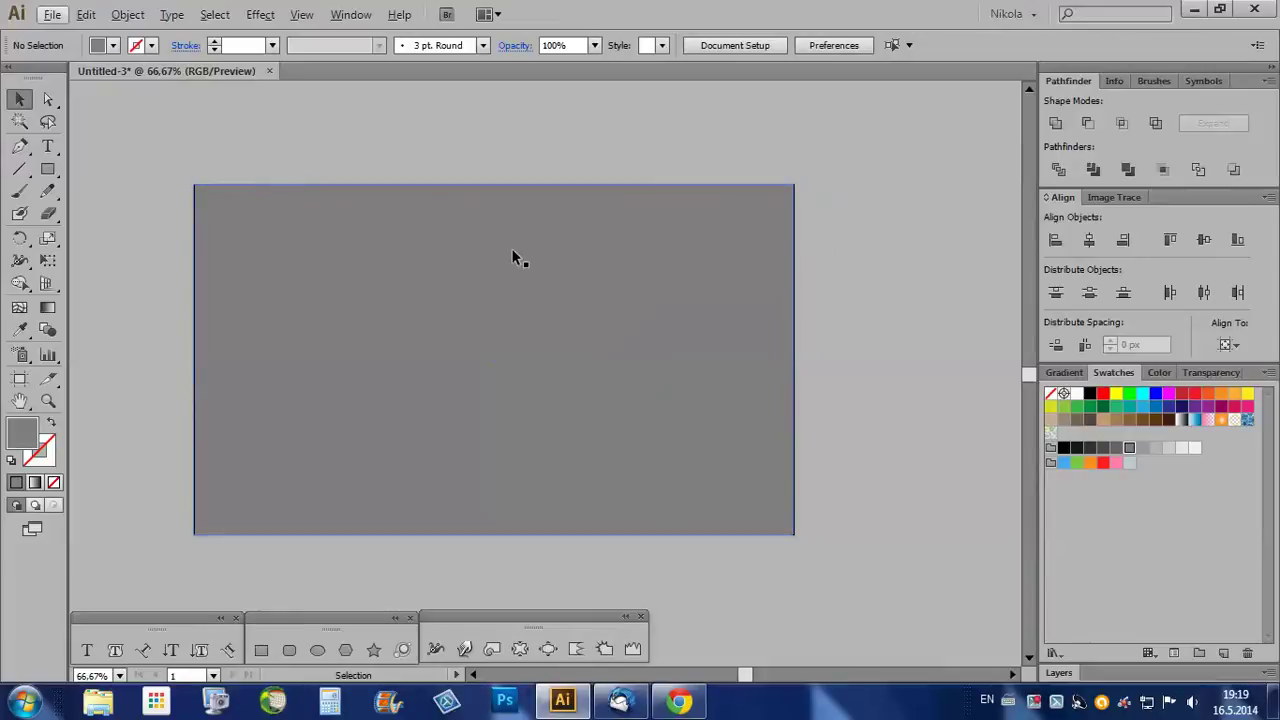
click(54, 16)
mouse_move(127, 14)
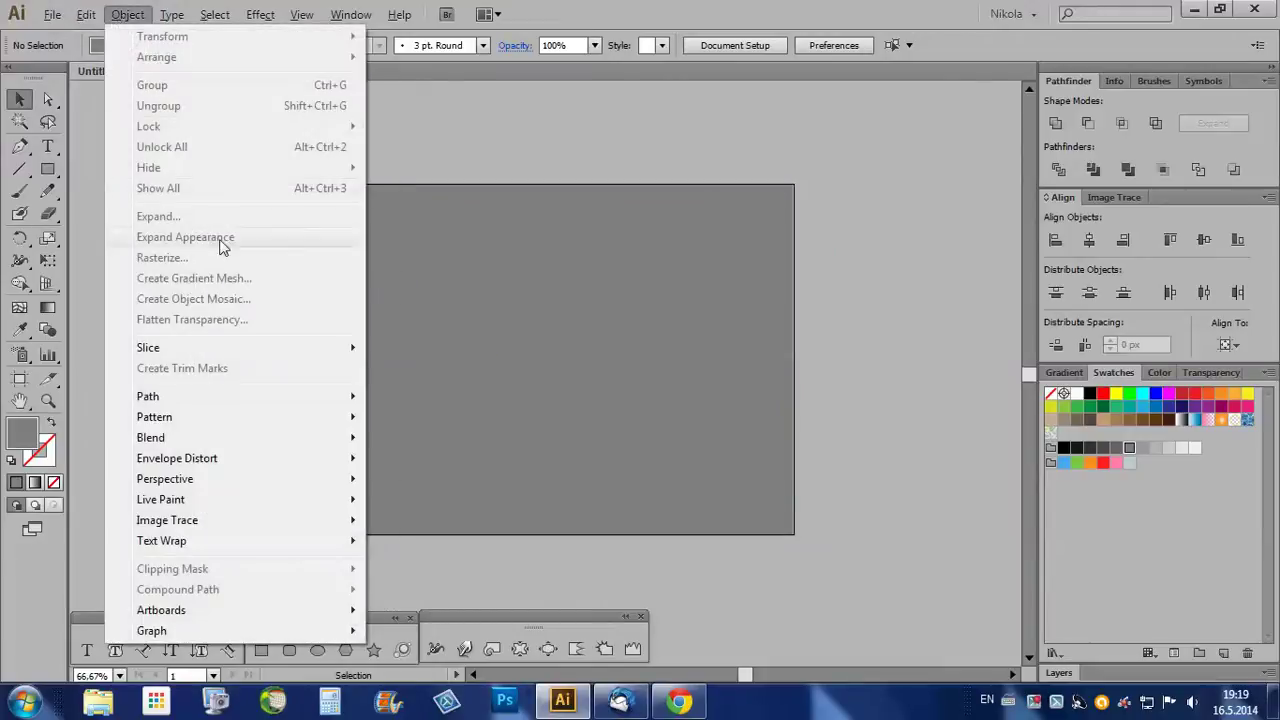
click(614, 349)
click(125, 14)
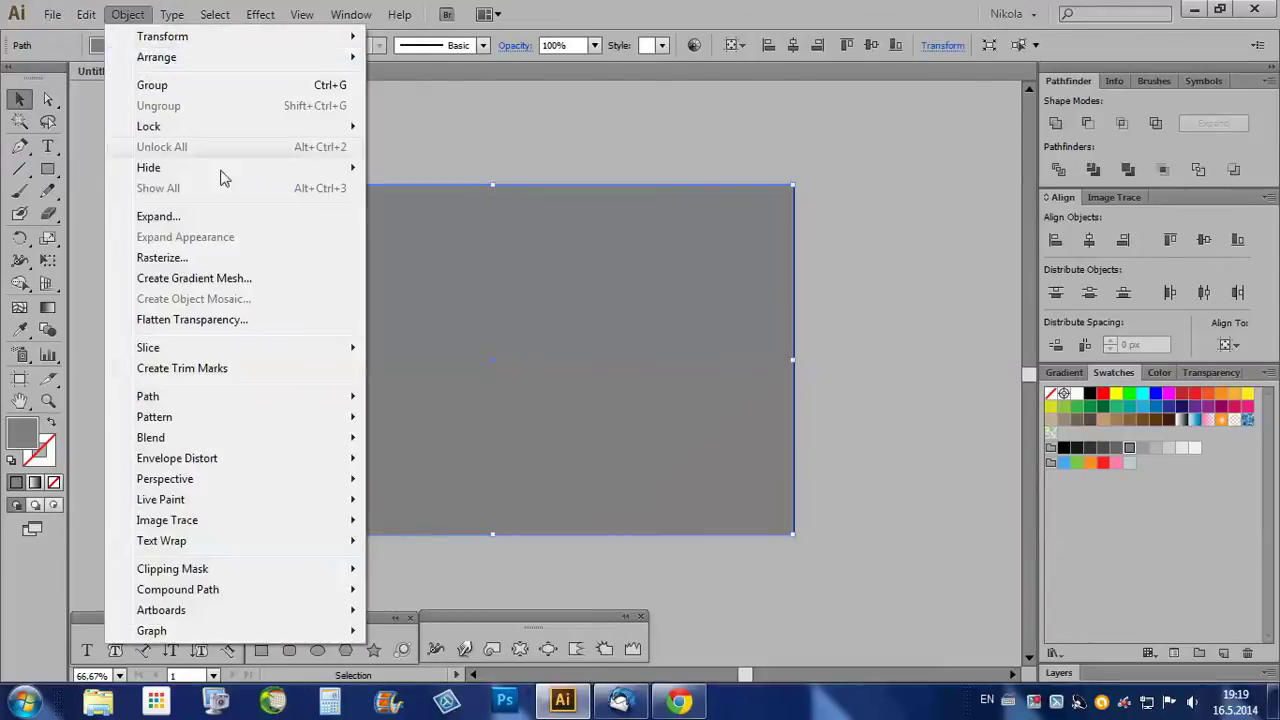
mouse_move(354, 126)
click(405, 128)
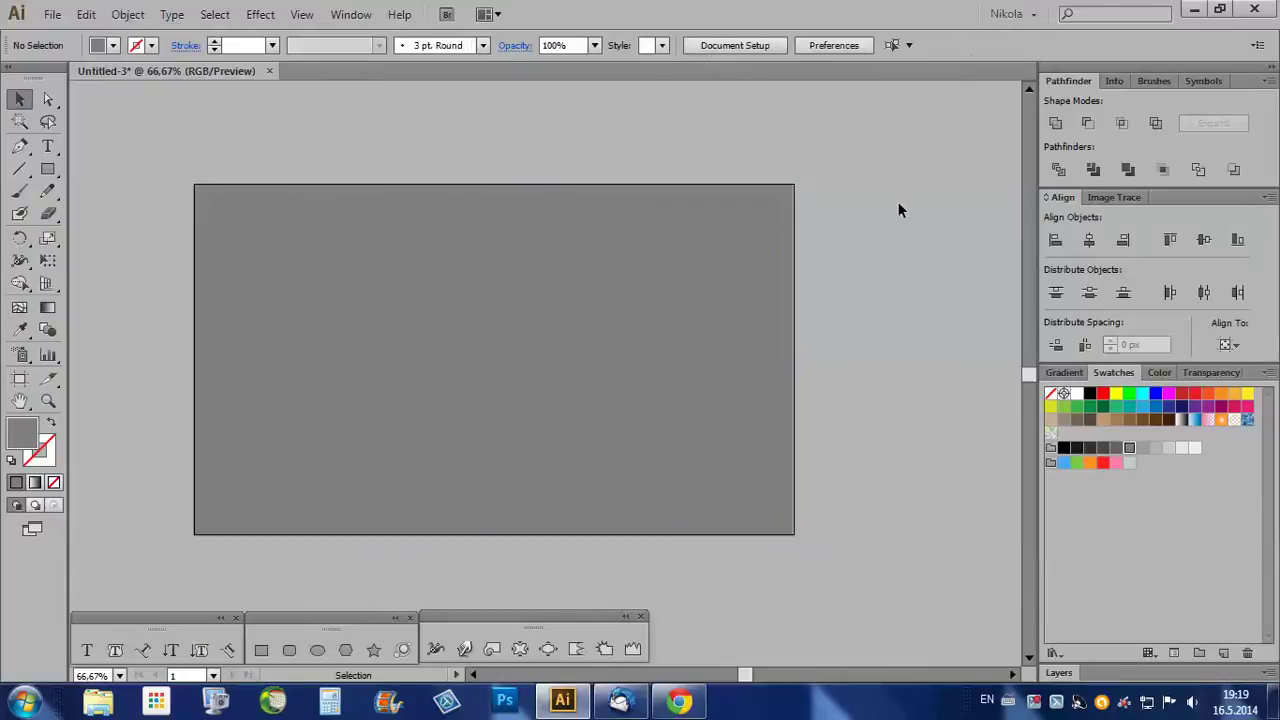
scroll(938, 250, down, 1)
scroll(871, 286, up, 1)
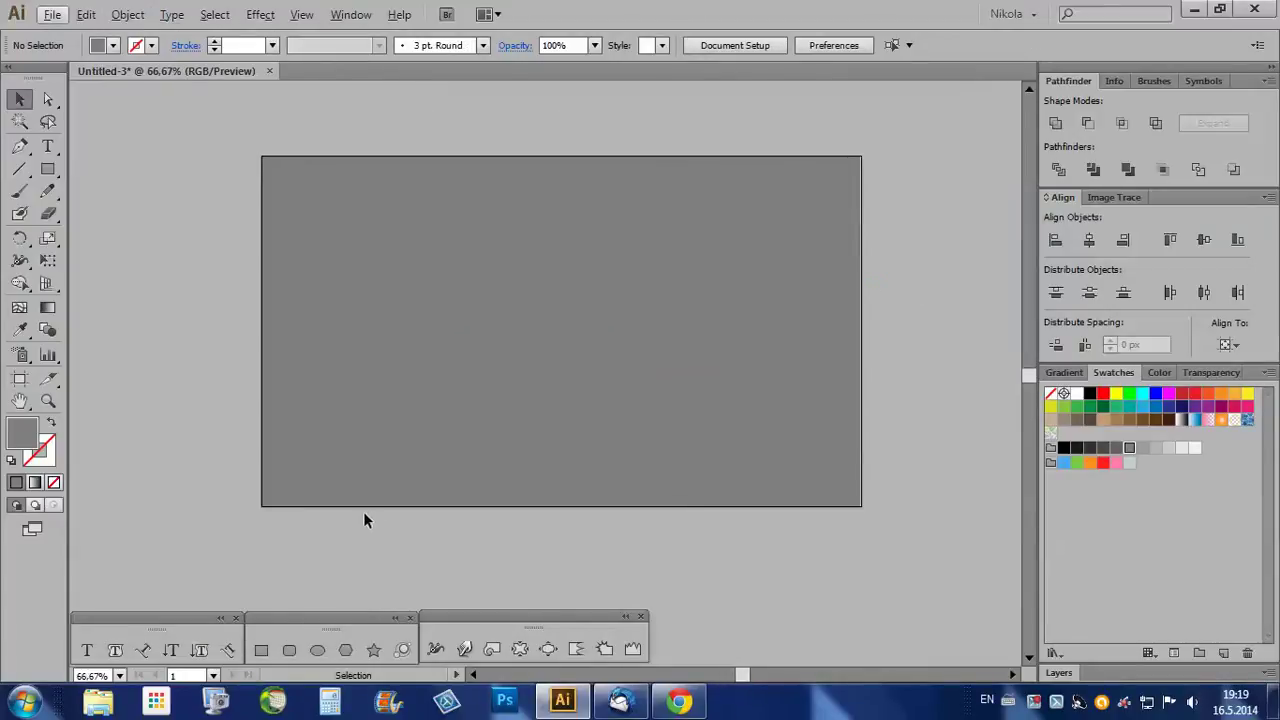
scroll(503, 408, up, 1)
- Draw a thin flat rectangle bar across the middle of the artboard
click(261, 651)
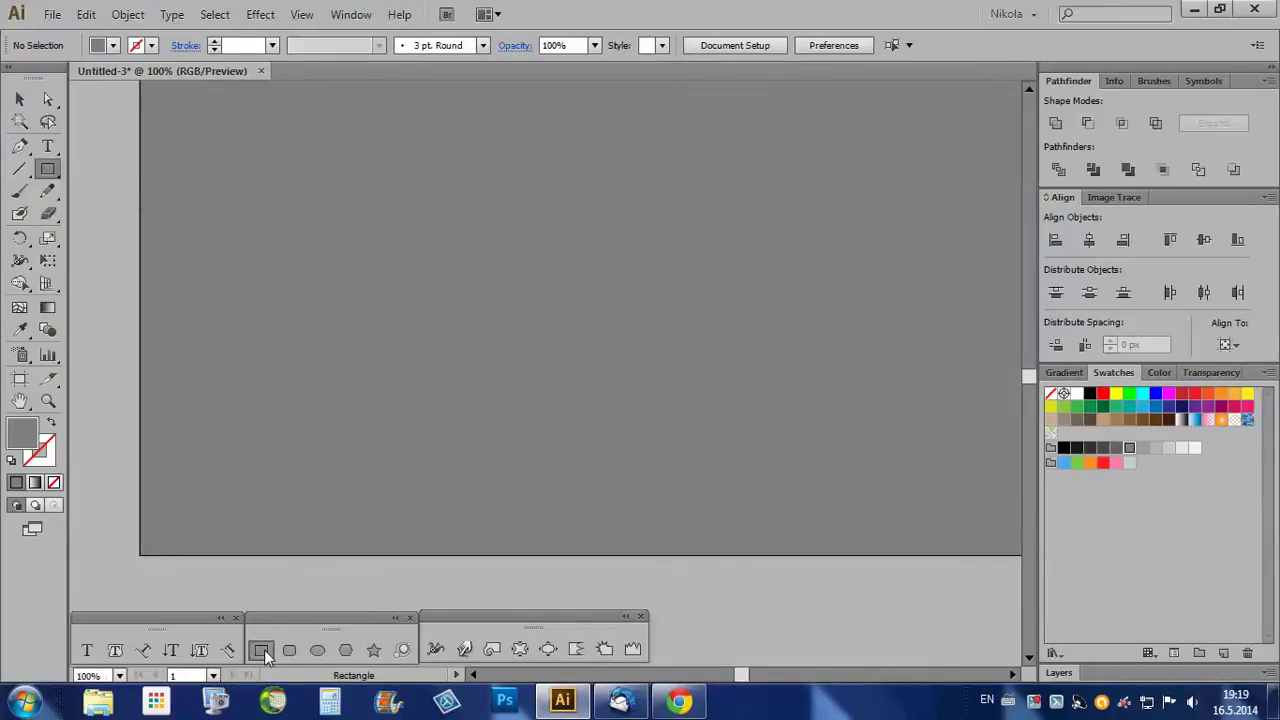
scroll(469, 396, down, 1)
scroll(445, 320, up, 1)
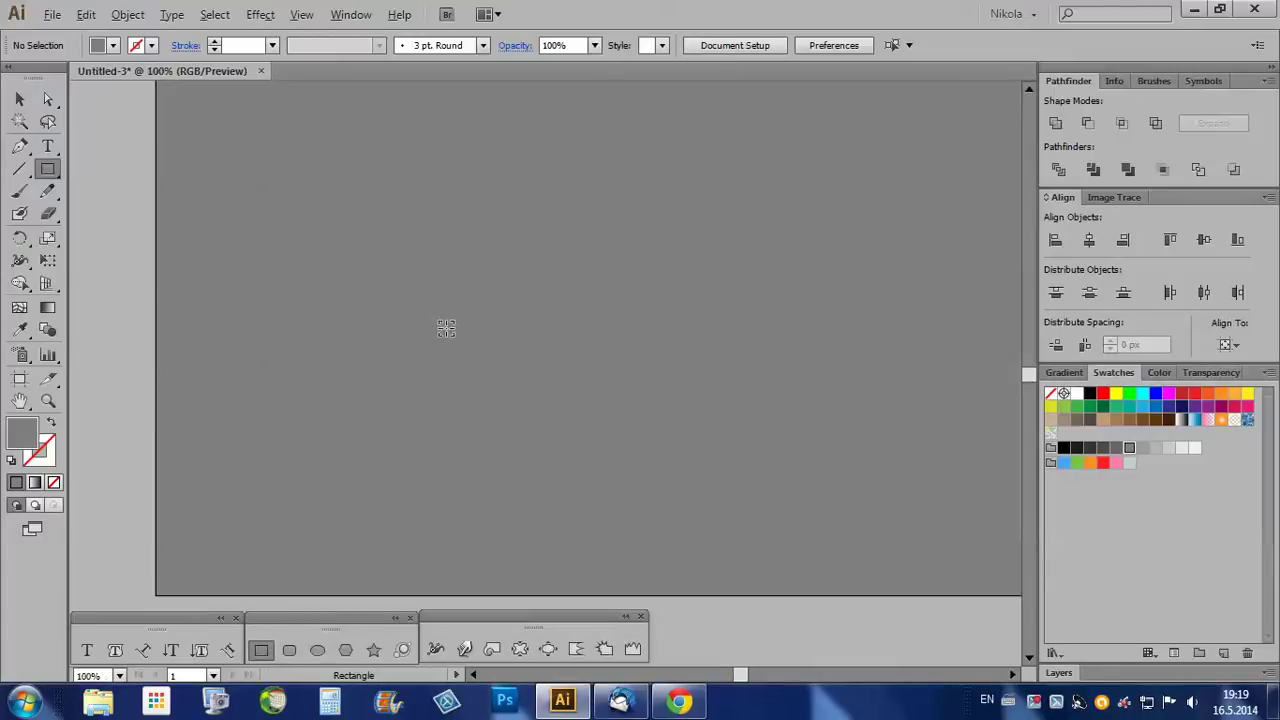
scroll(309, 337, down, 1)
drag(261, 321, 751, 325)
- Align the thin bar to the artboard's horizontal and vertical centre, then fit the artboard in view
click(21, 100)
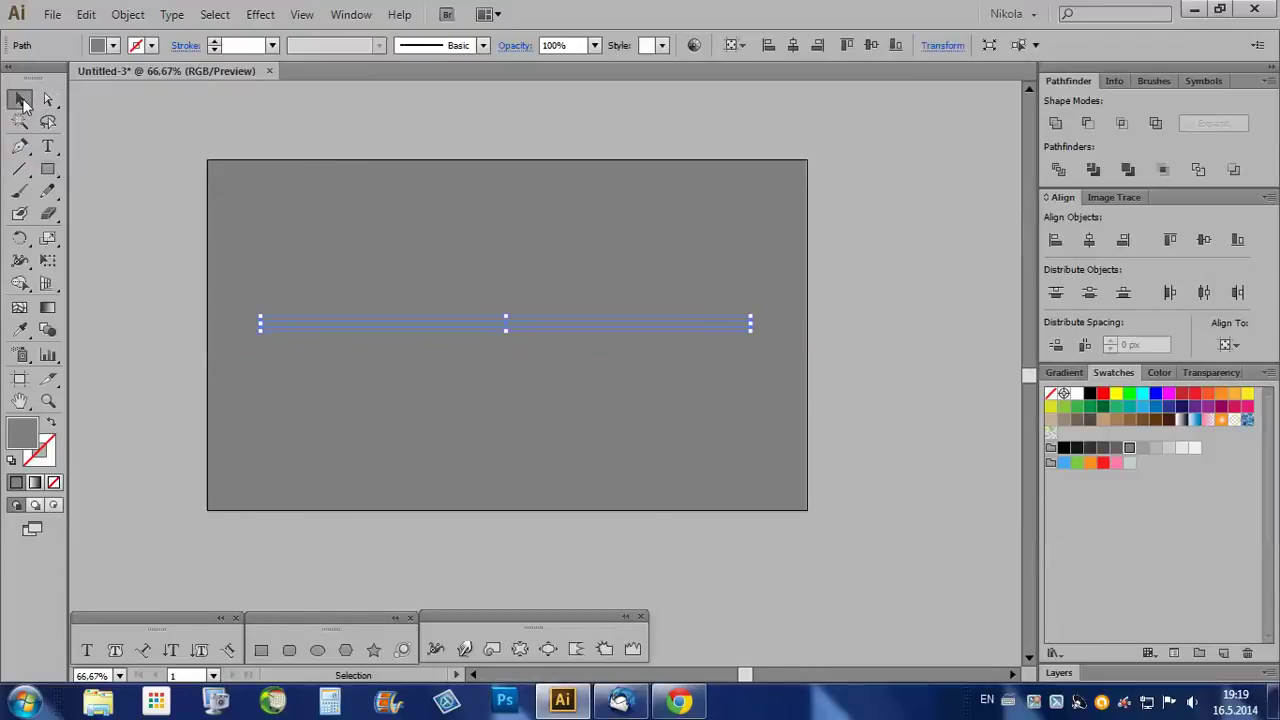
scroll(577, 337, up, 1)
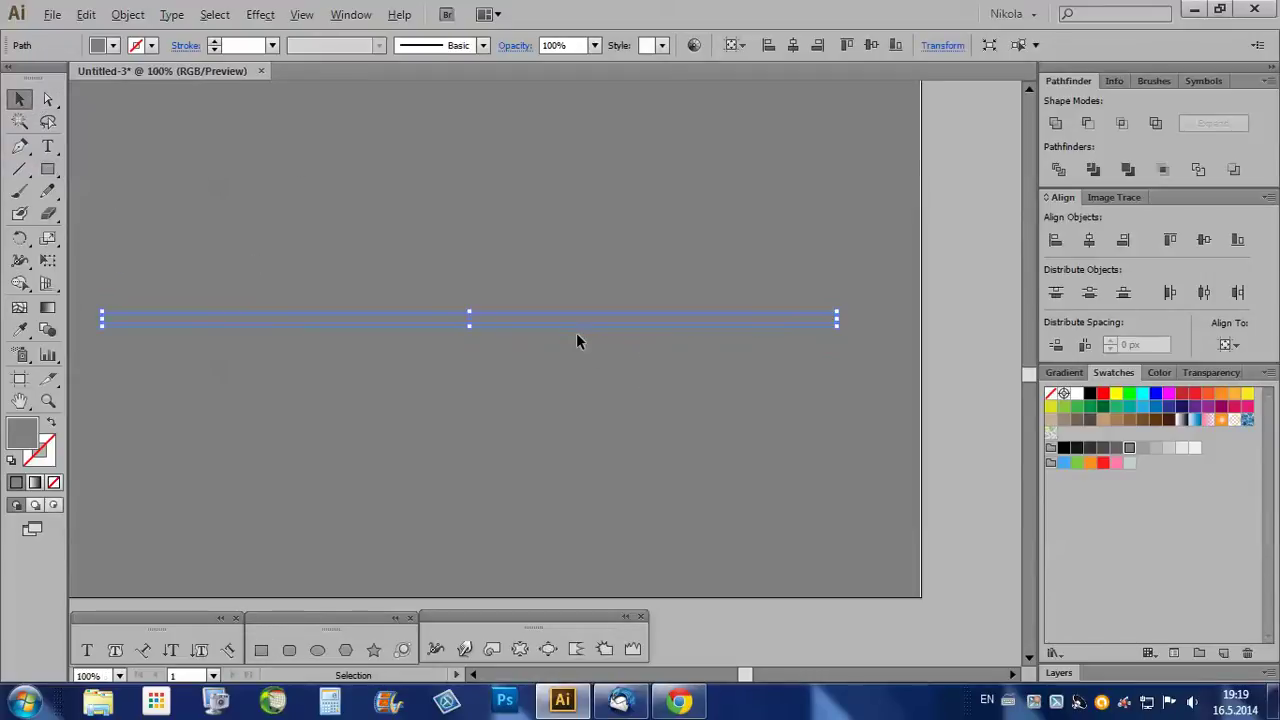
click(1090, 242)
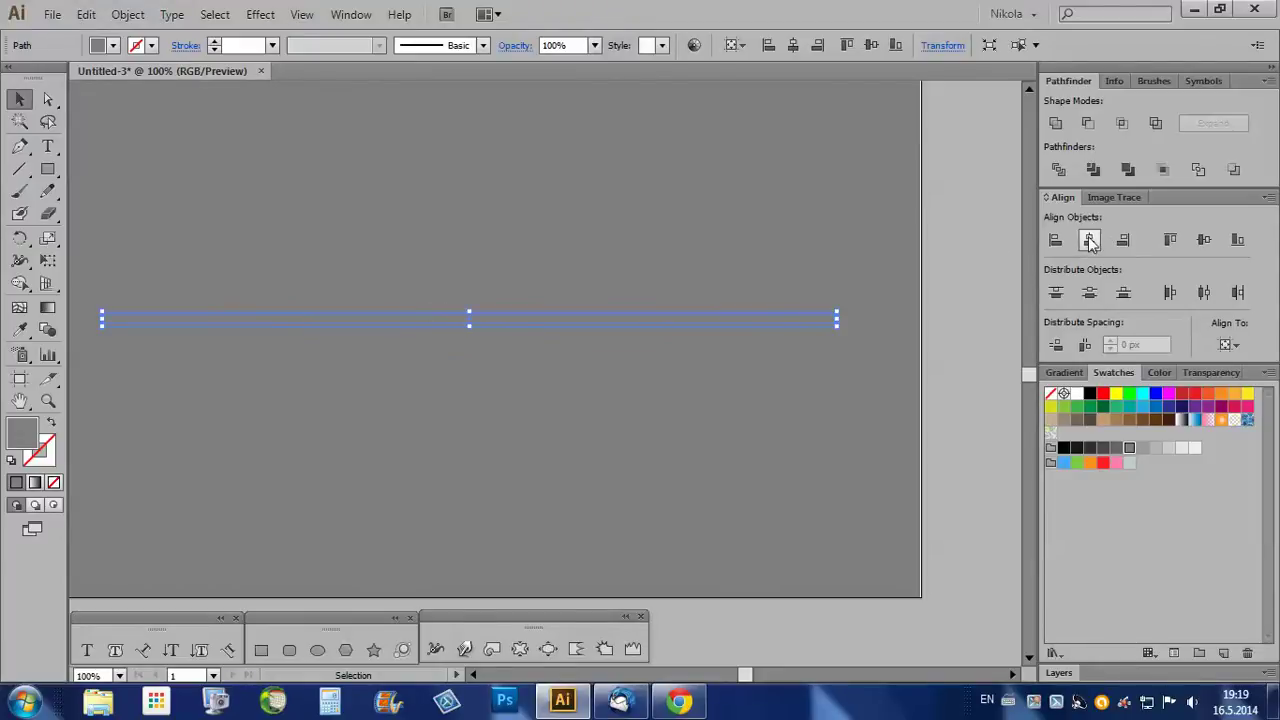
click(1204, 240)
key(ctrl+1)
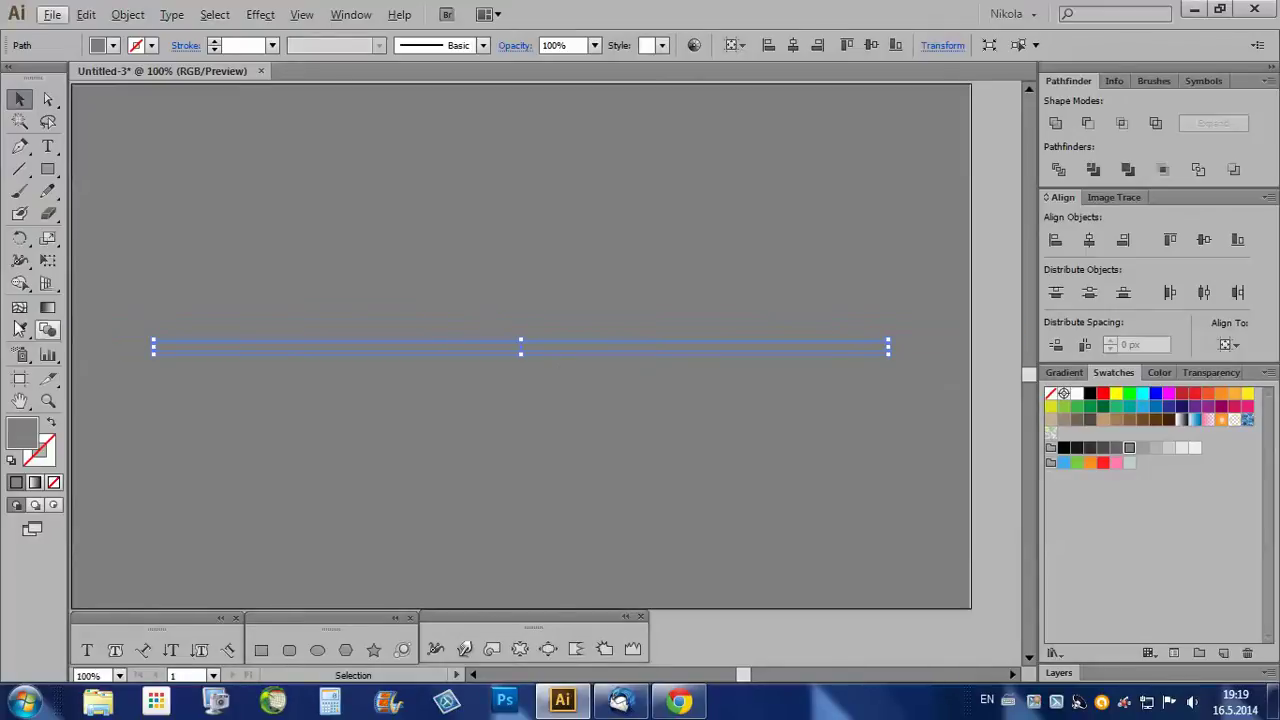
click(48, 313)
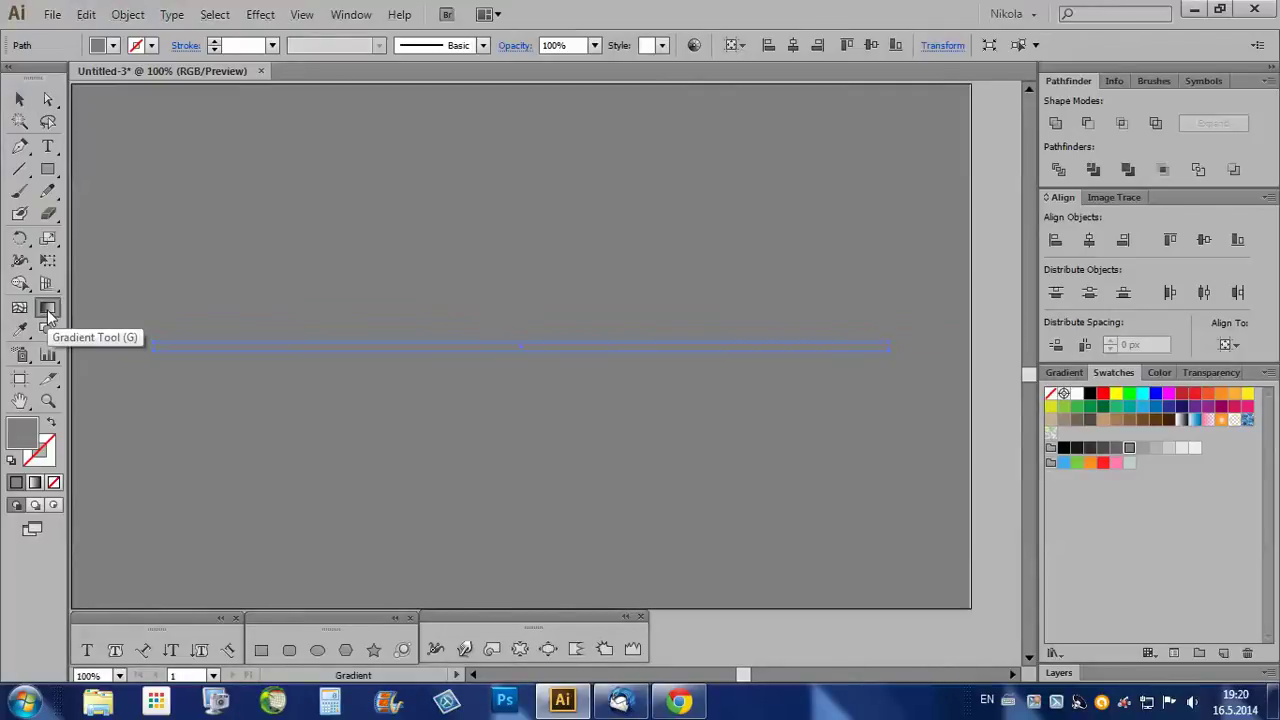
- Fill the bar with a white-to-black gradient, show the Gradient panel, and set the type to radial
click(614, 346)
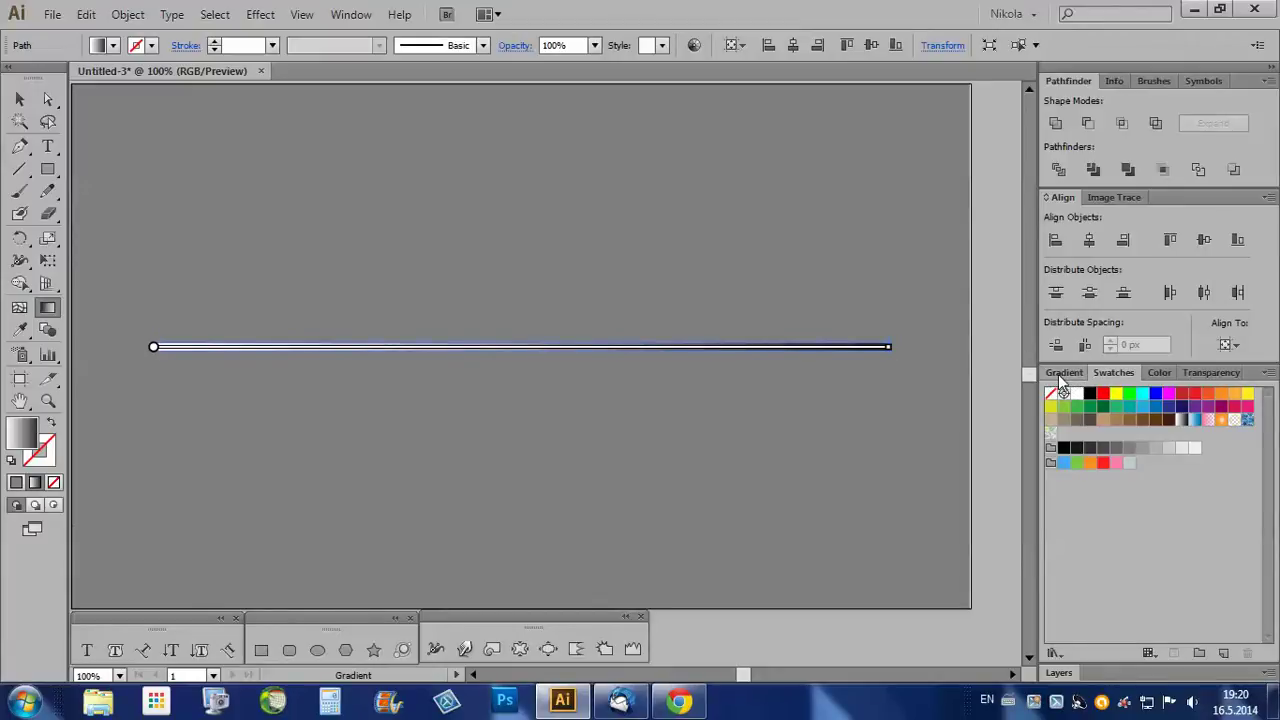
click(350, 16)
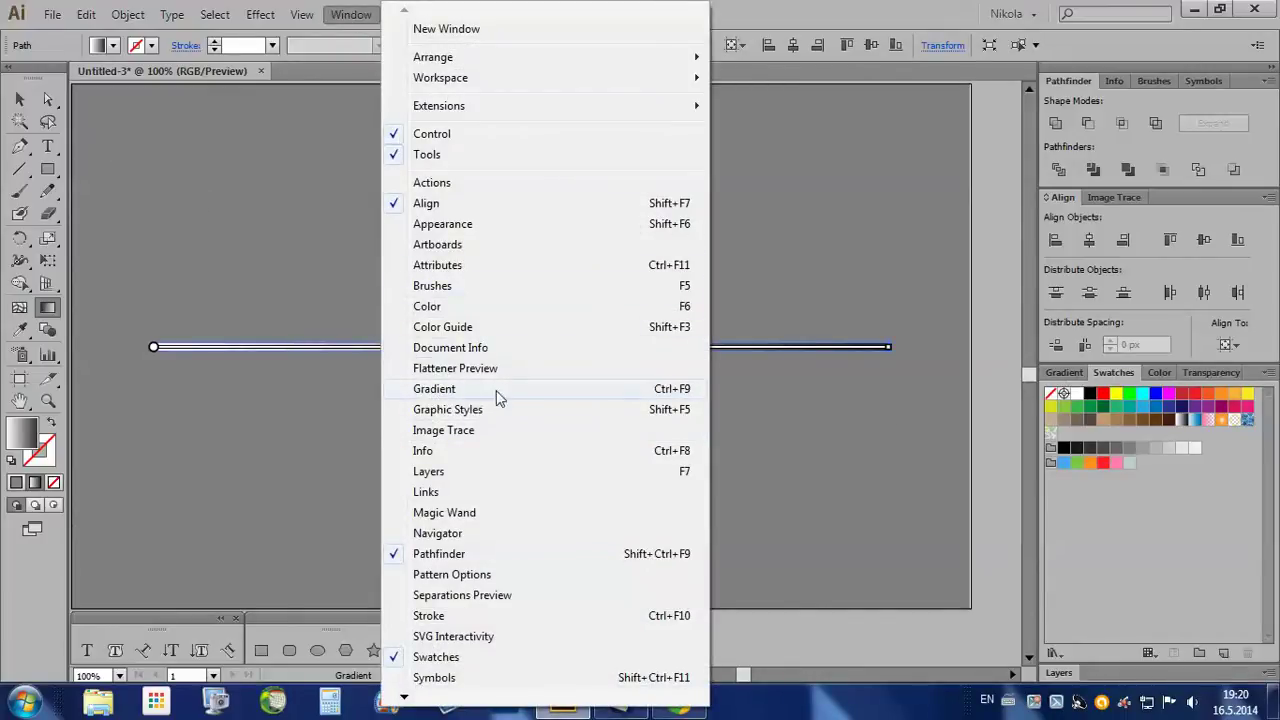
click(1068, 376)
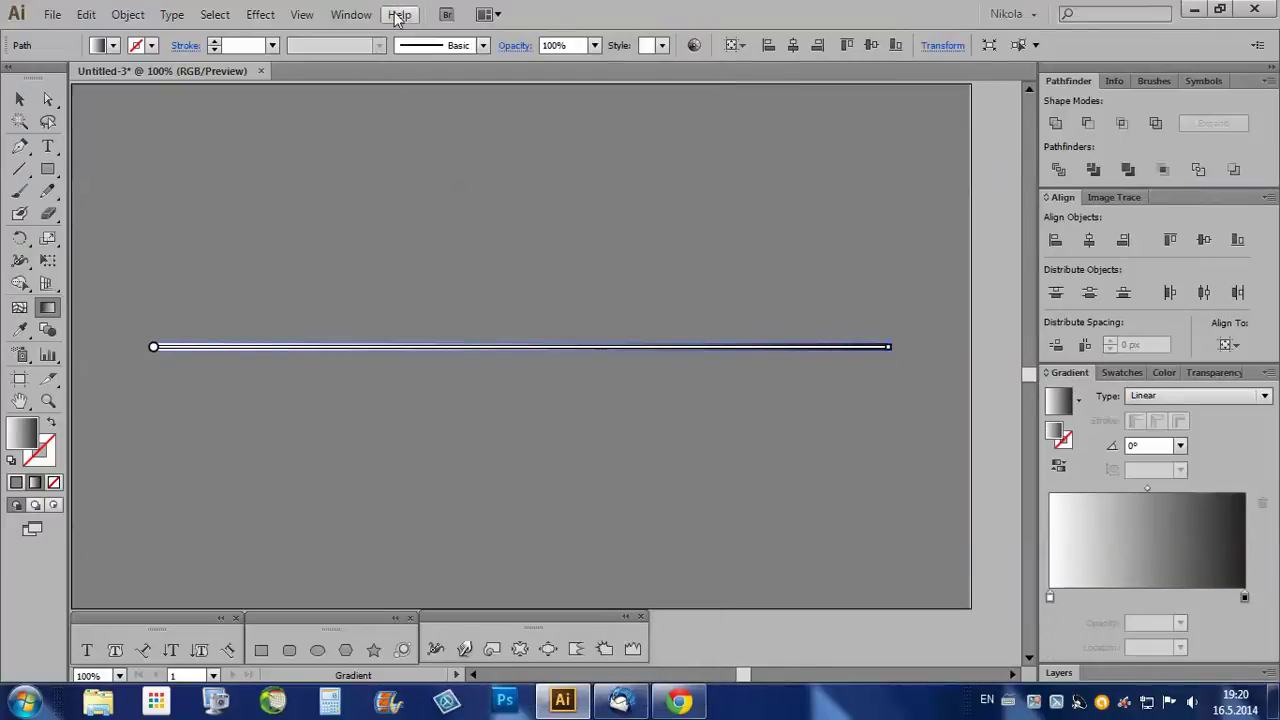
click(352, 16)
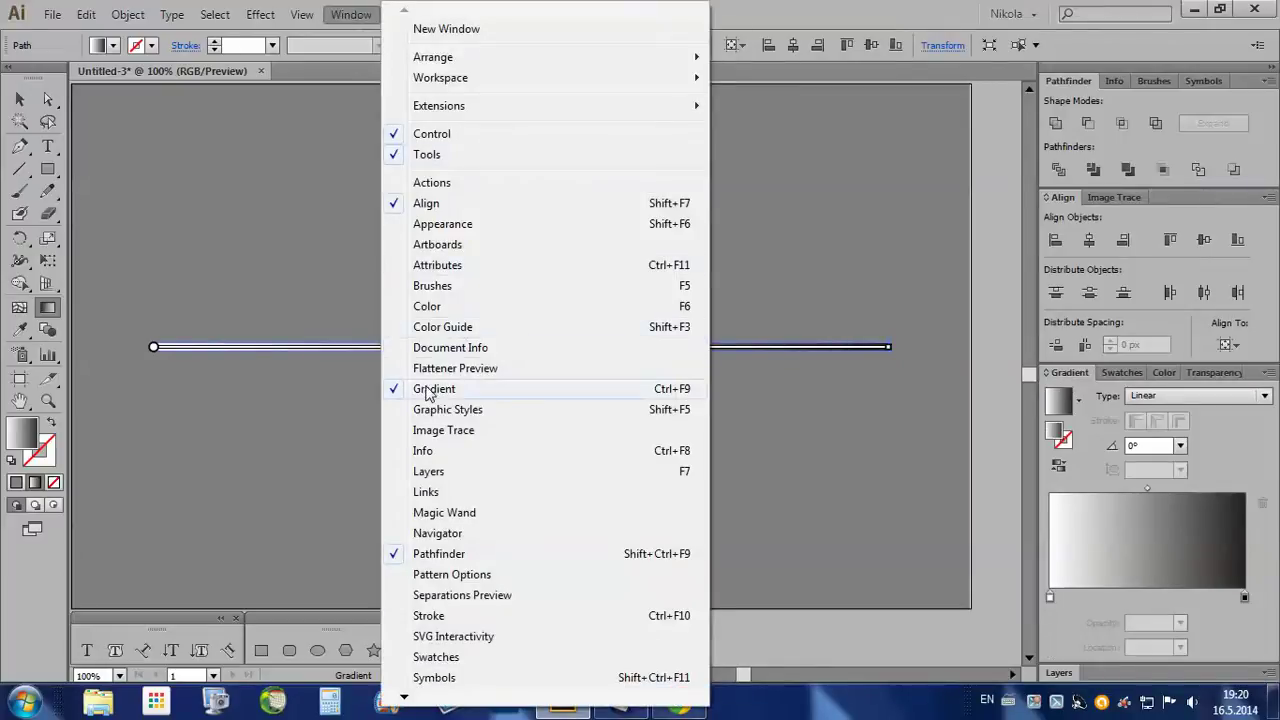
click(1070, 382)
click(1150, 396)
click(1156, 436)
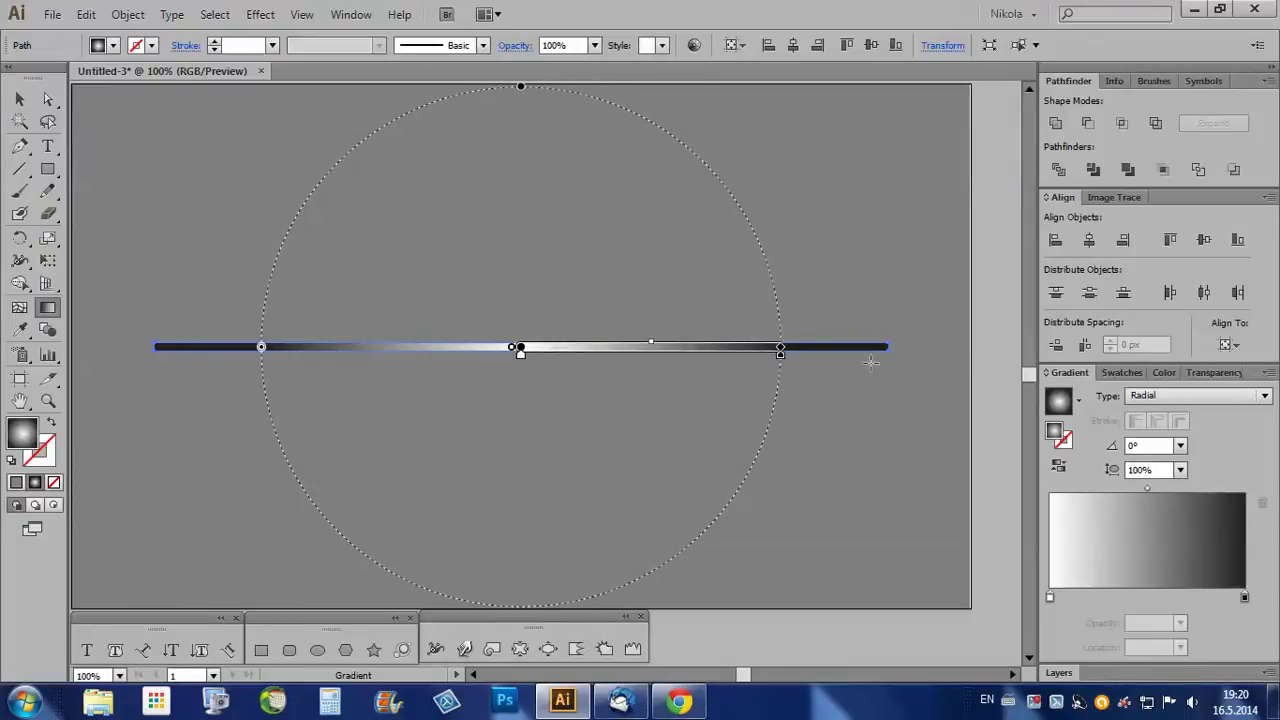
- Reverse the gradient and change its right stop from white to a grey (R=153)
click(1059, 466)
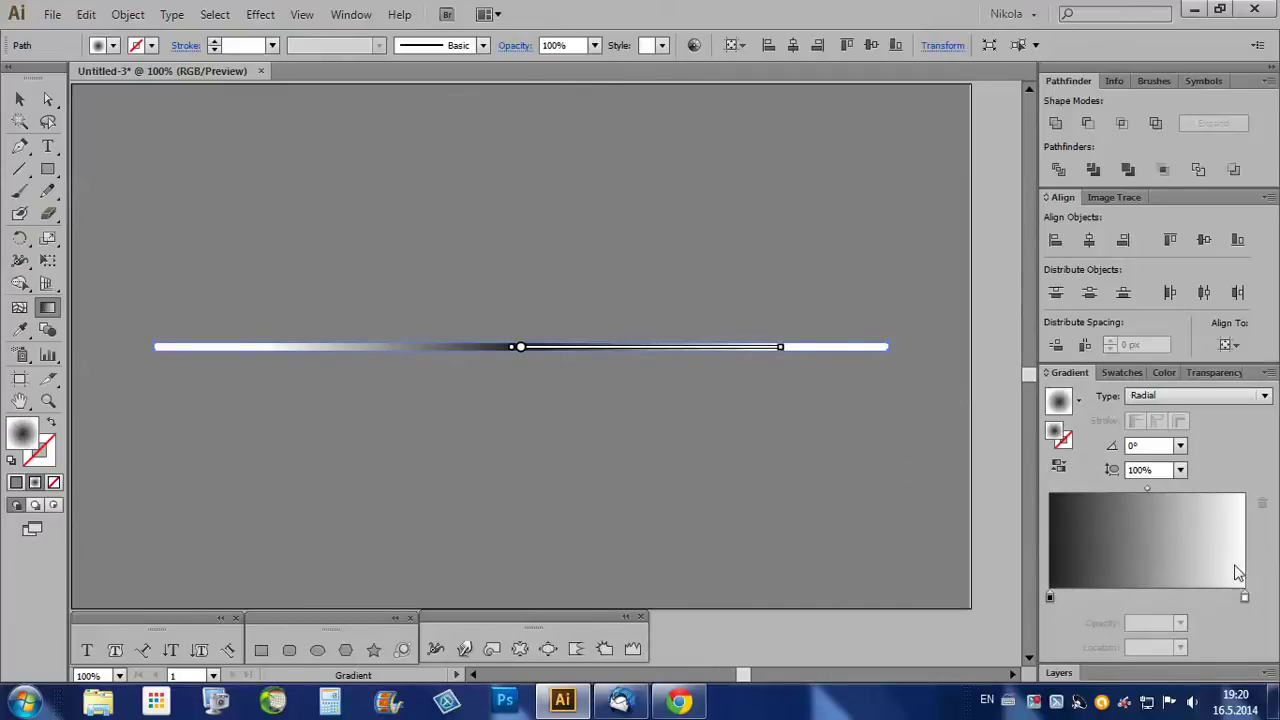
click(1245, 599)
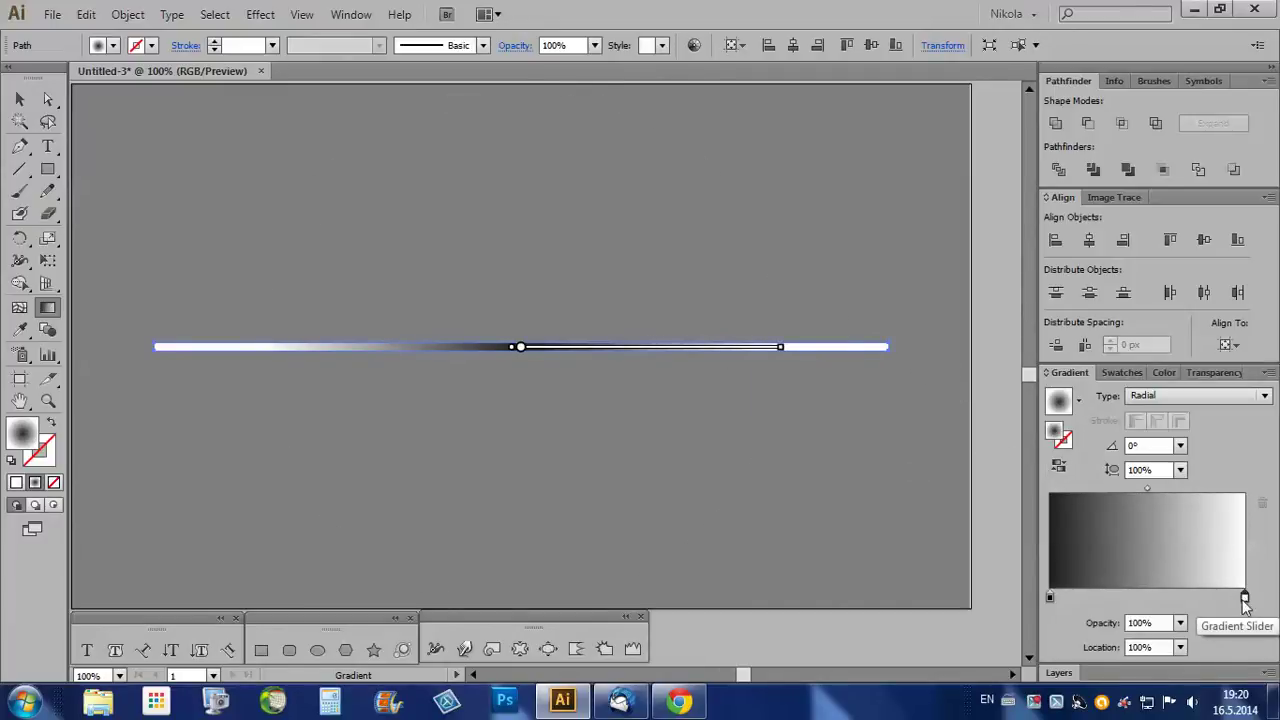
double_click(1245, 599)
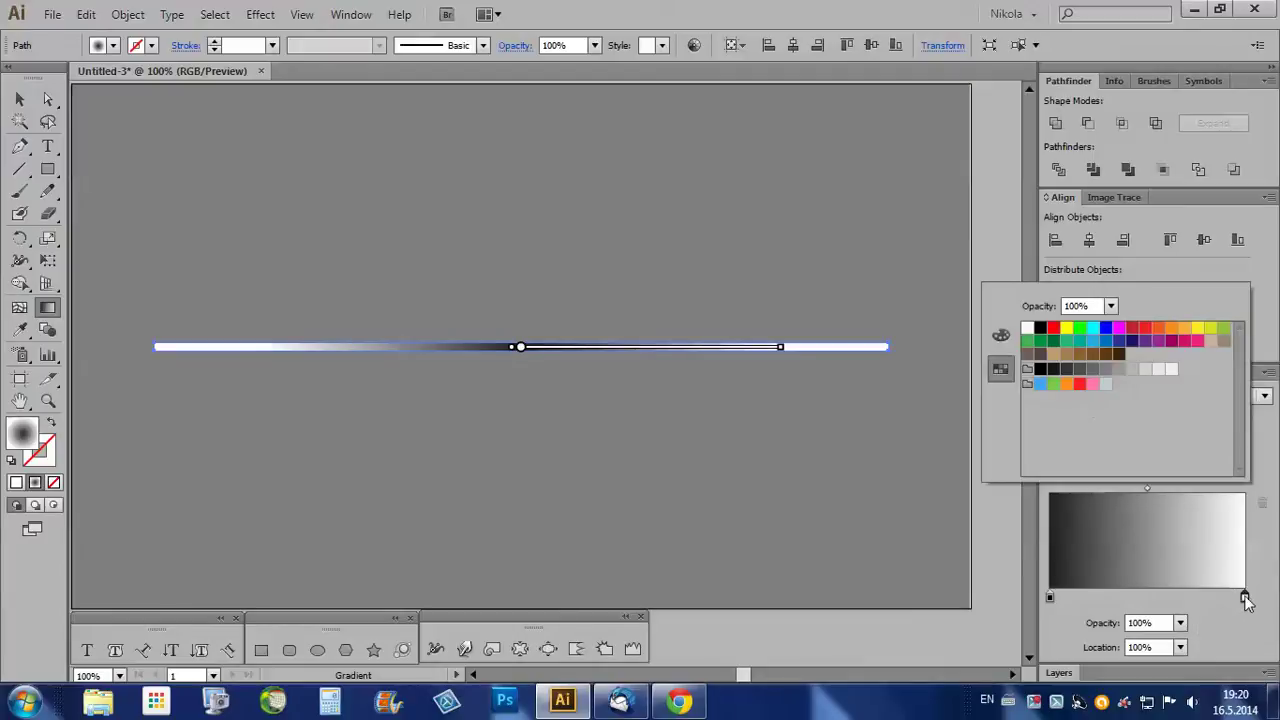
click(1119, 370)
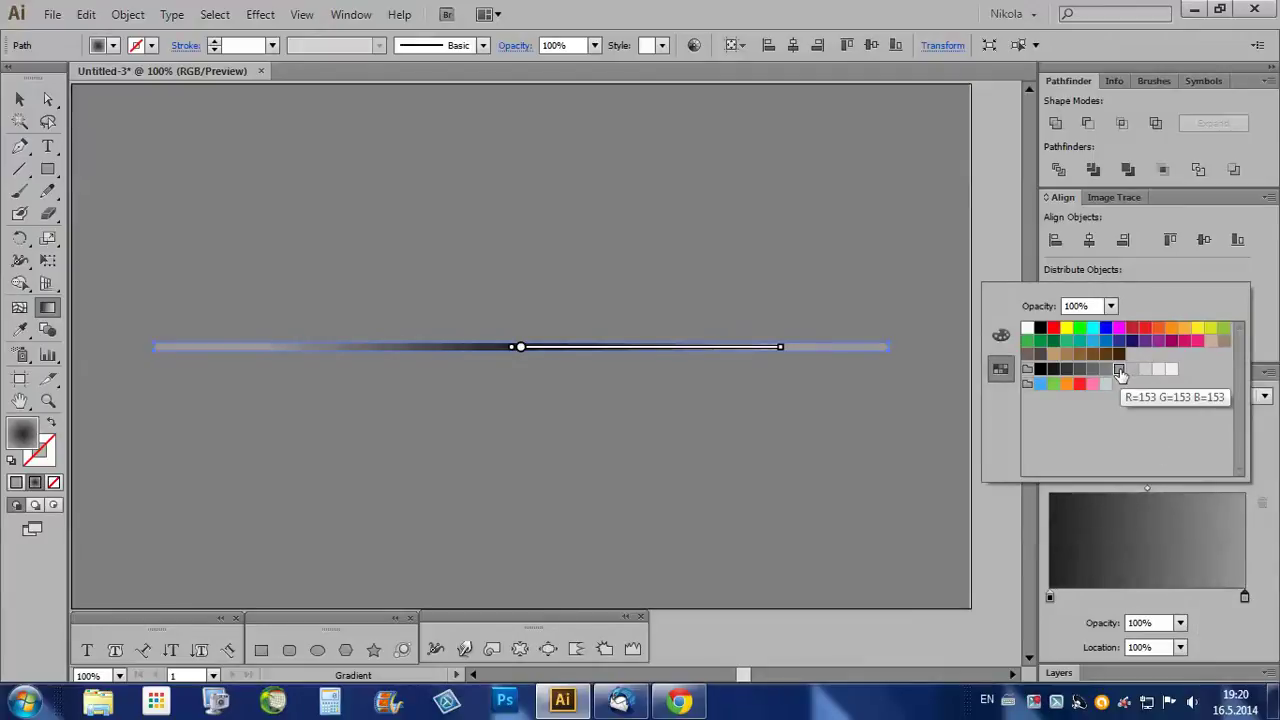
click(1106, 369)
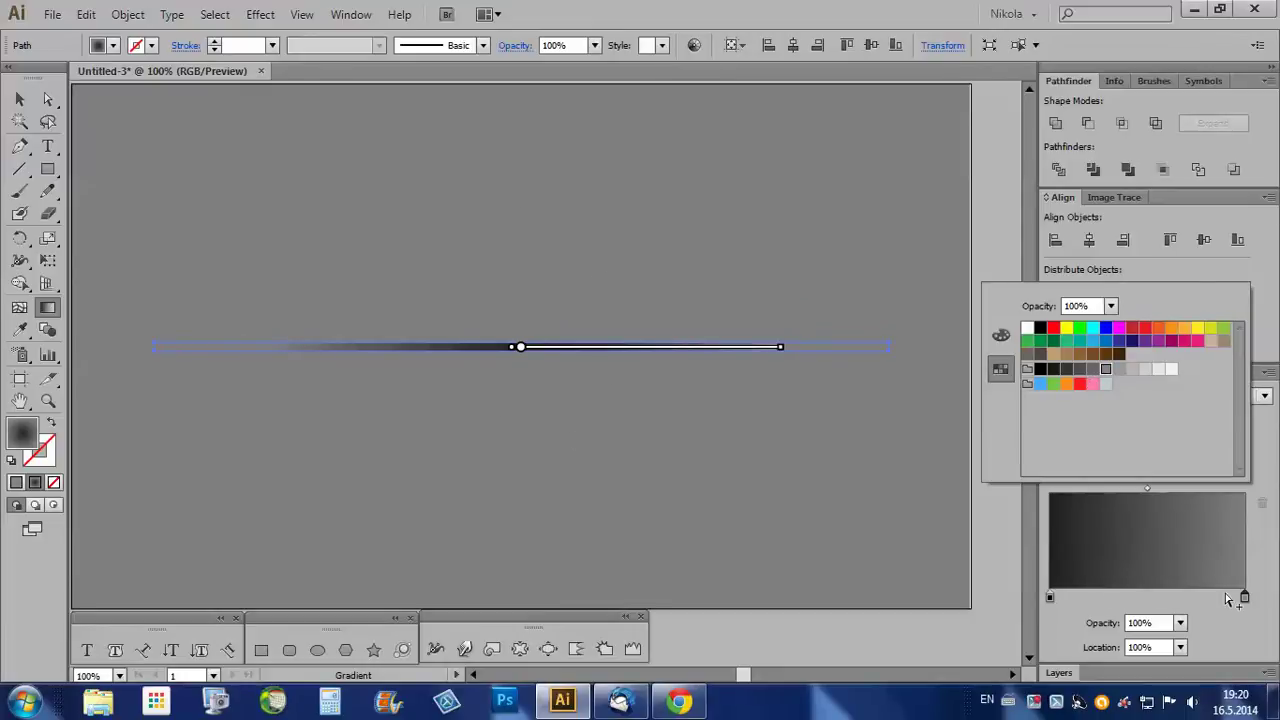
click(1051, 600)
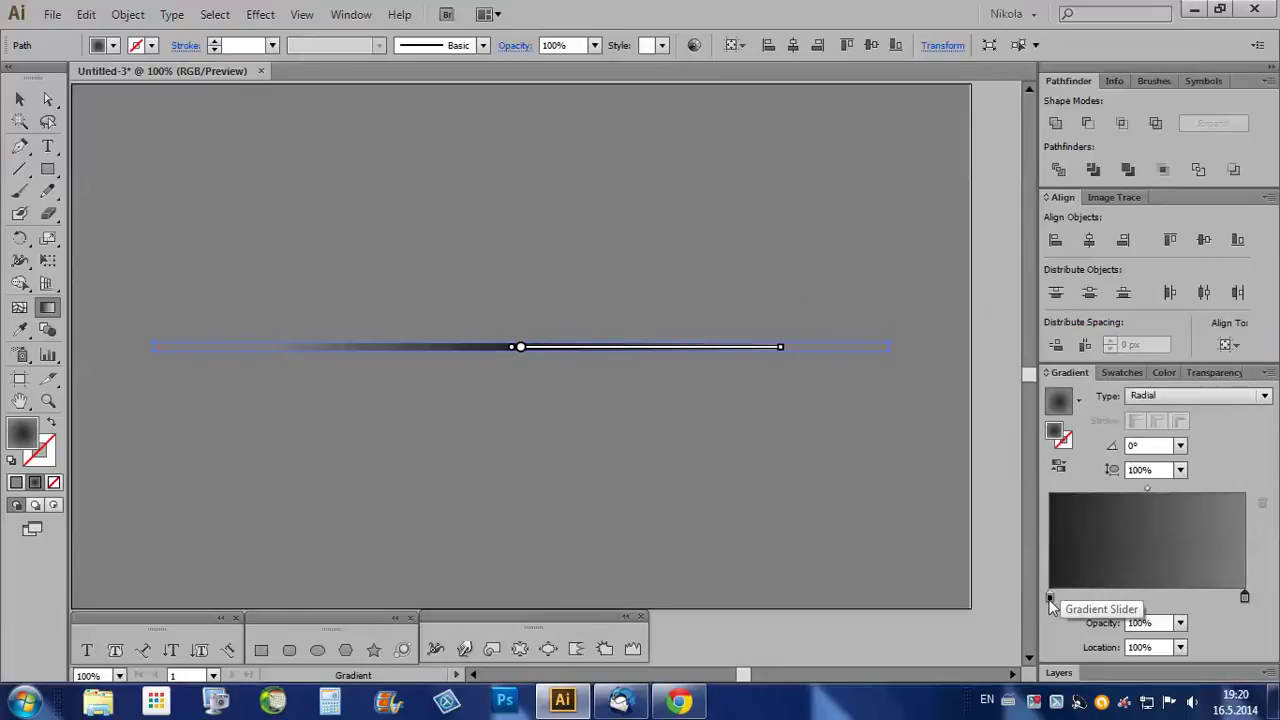
click(1050, 600)
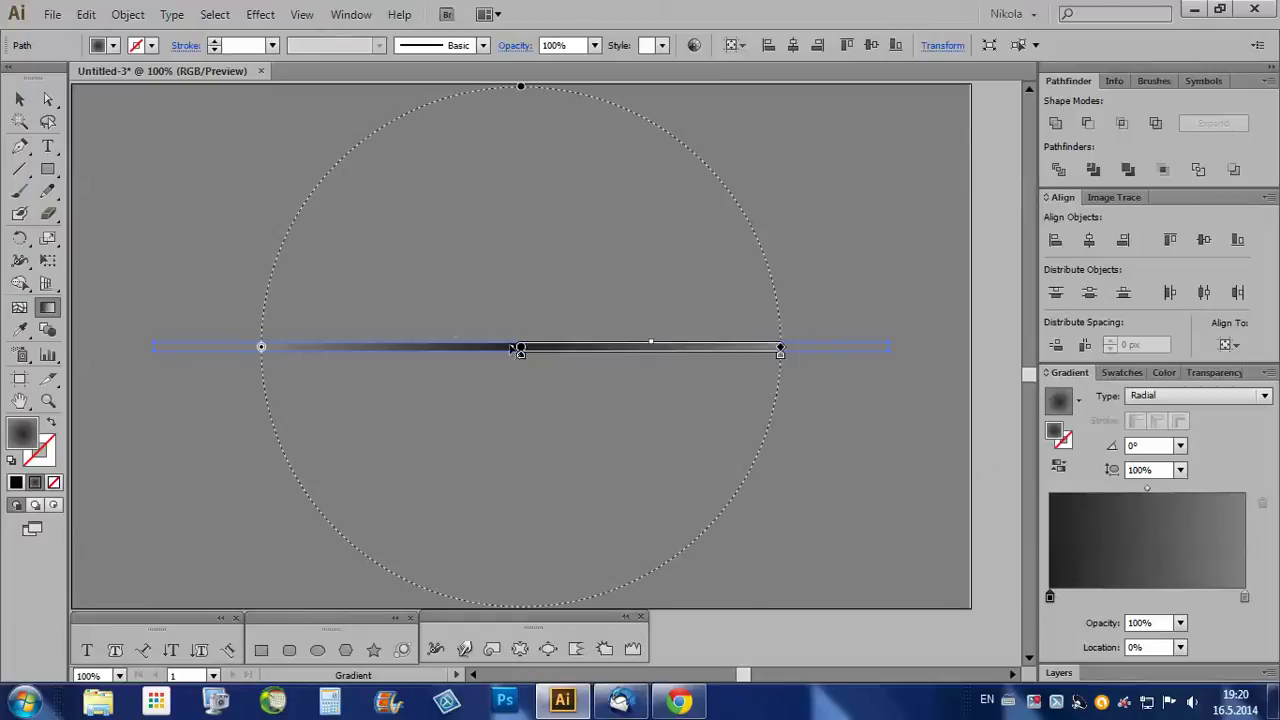
click(19, 99)
- Drag the bar's bottom handle upward to halve its height to about 4.5 px
scroll(433, 355, down, 3)
click(769, 414)
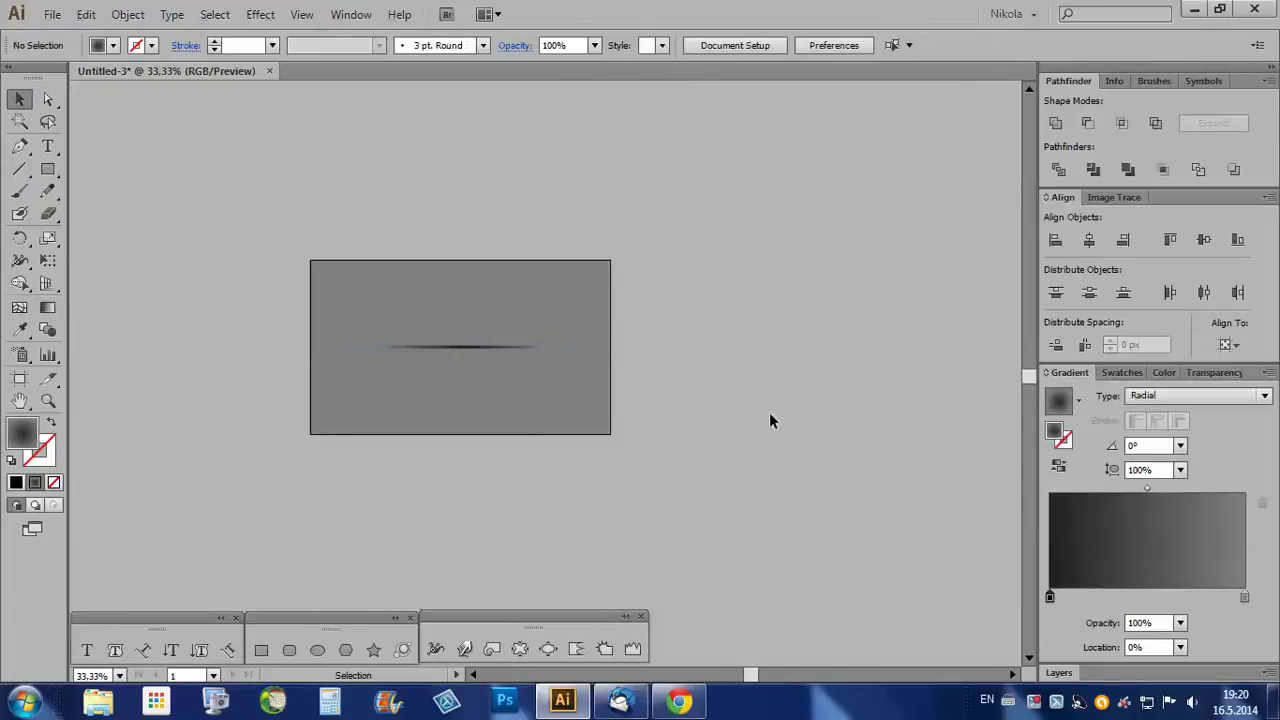
scroll(457, 370, up, 2)
scroll(465, 325, up, 3)
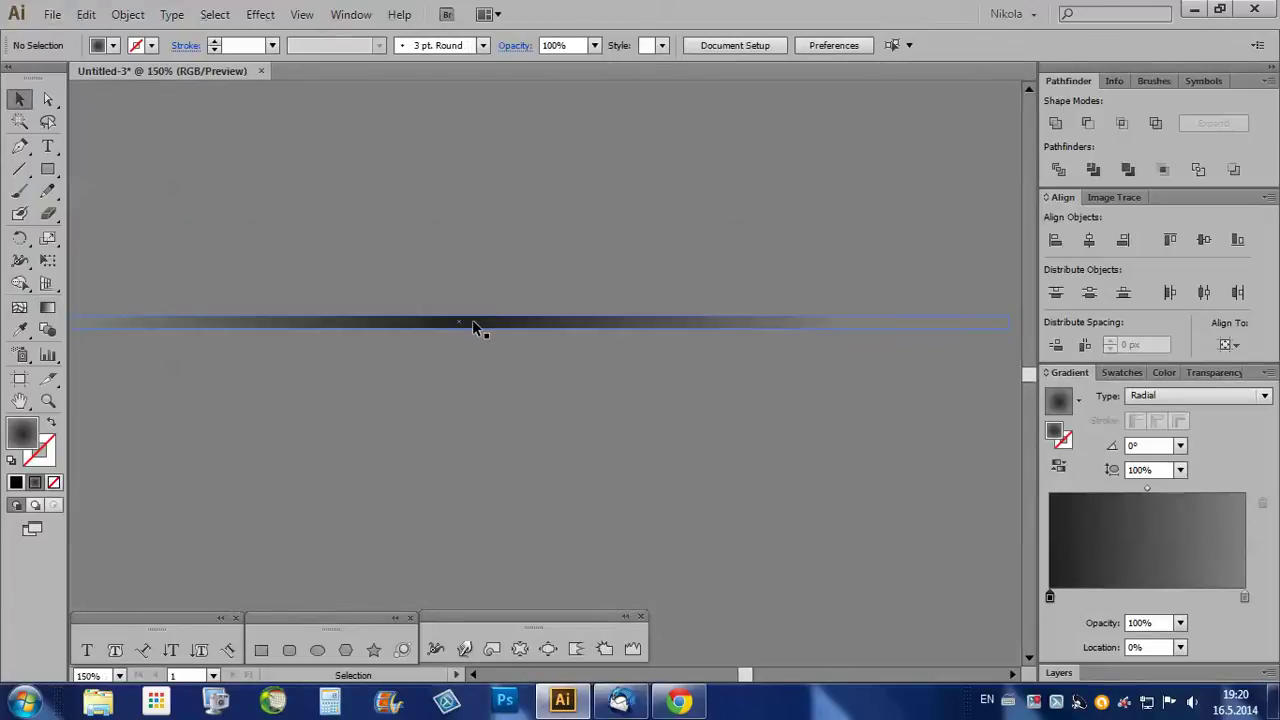
click(468, 320)
scroll(460, 325, up, 2)
drag(488, 330, 489, 303)
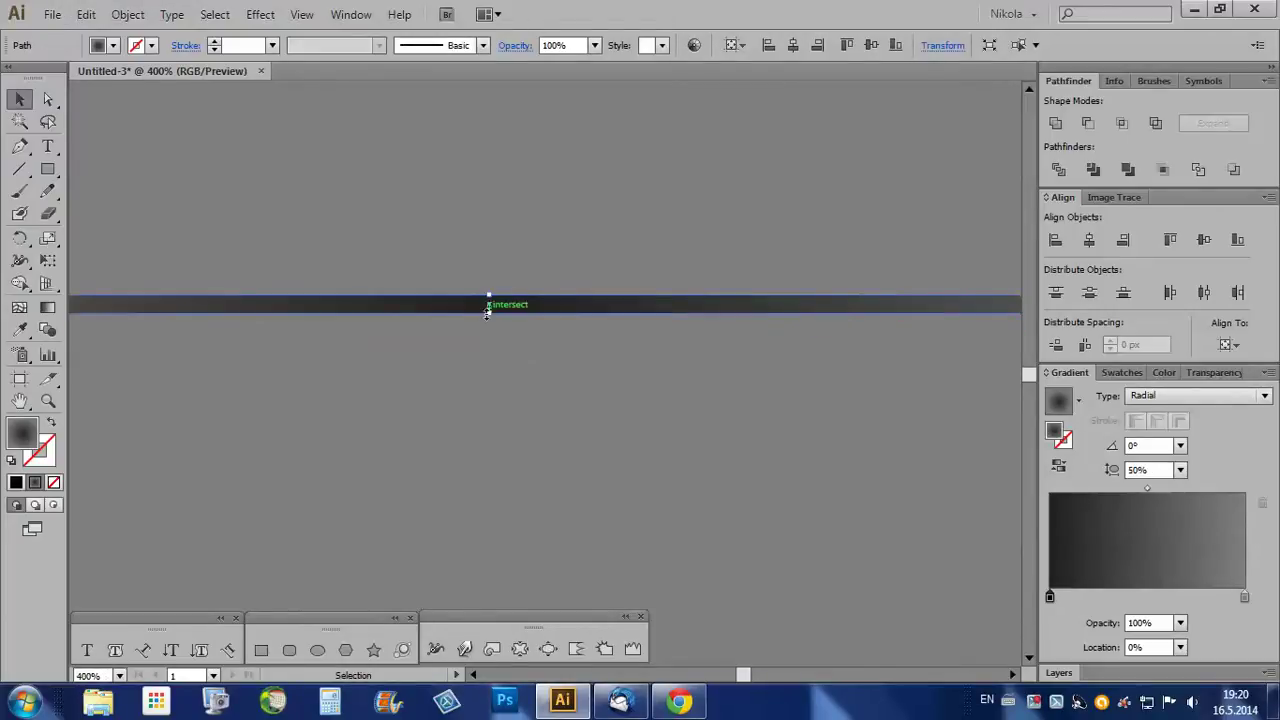
scroll(528, 388, down, 5)
click(608, 398)
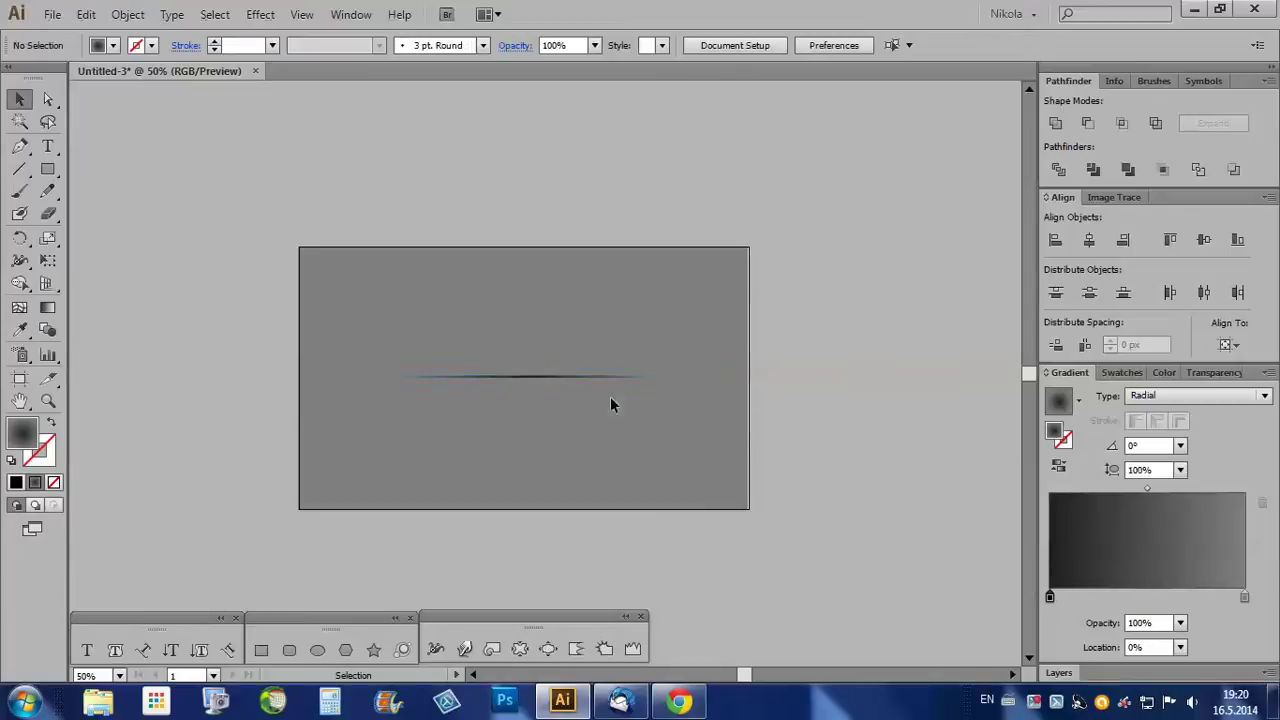
- Set the divider's right gradient stop to a dark grey swatch
scroll(534, 405, up, 2)
click(542, 378)
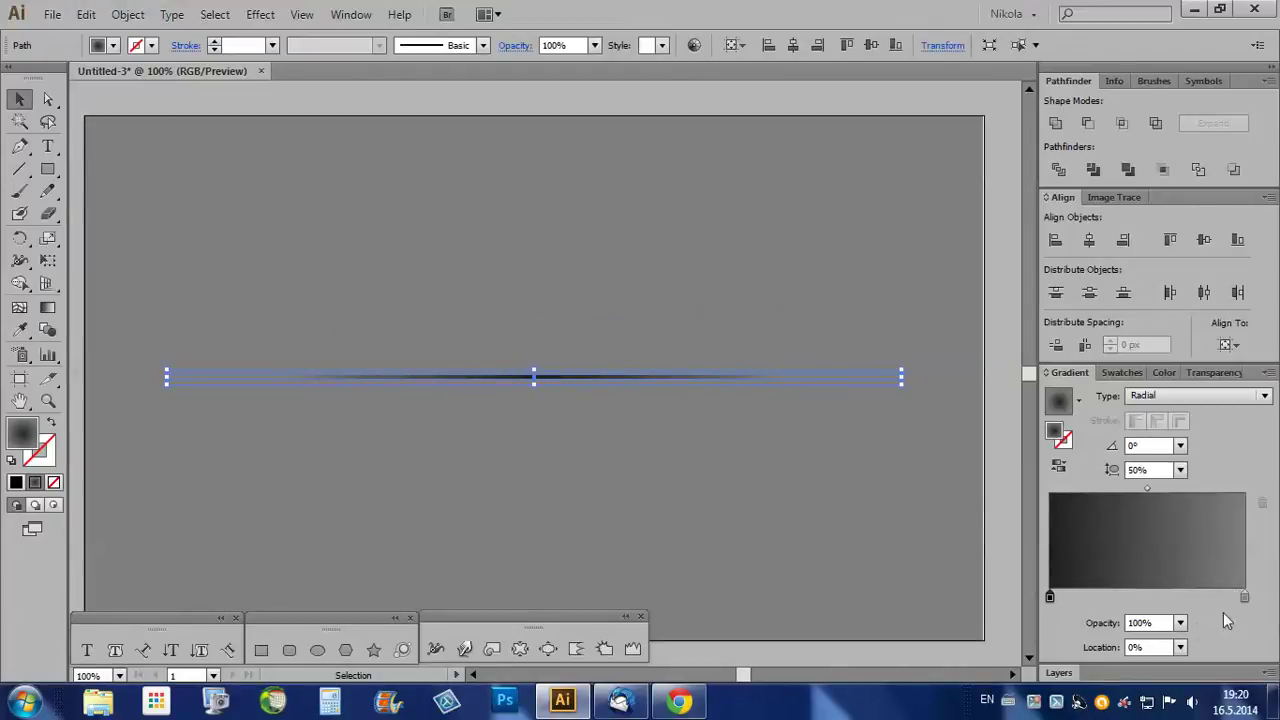
click(1245, 599)
double_click(1245, 599)
click(1066, 368)
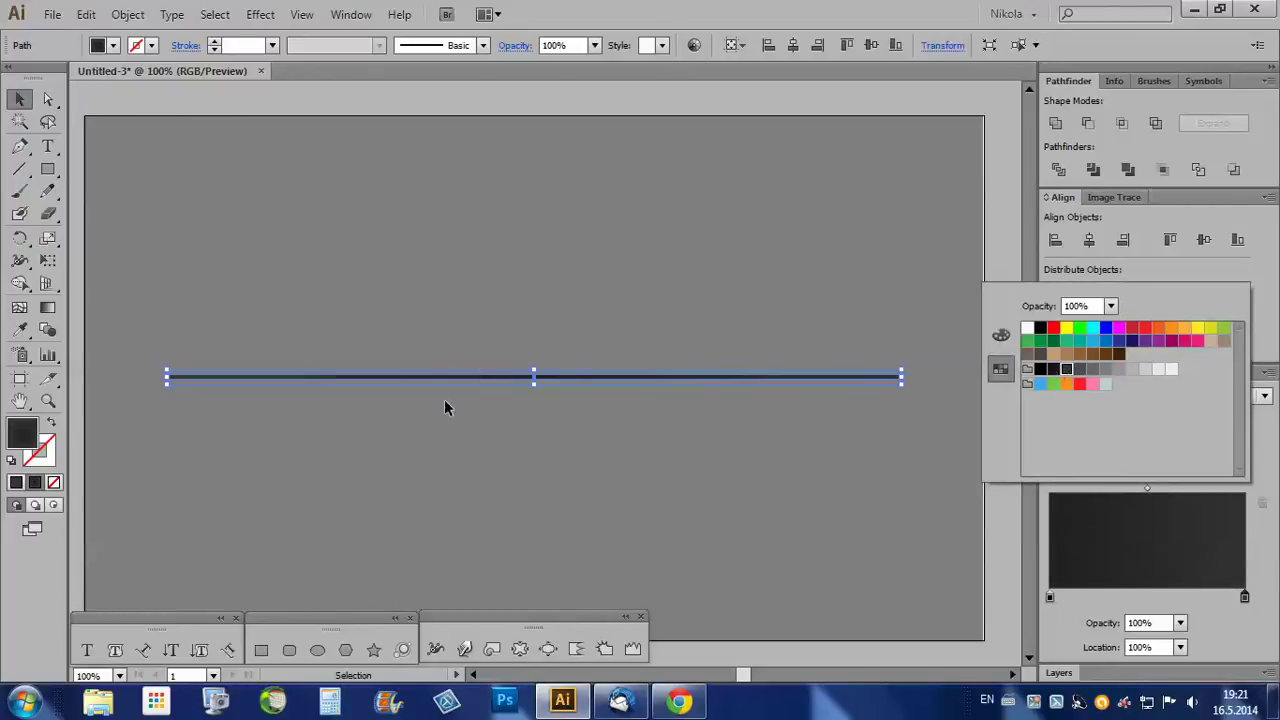
click(1245, 600)
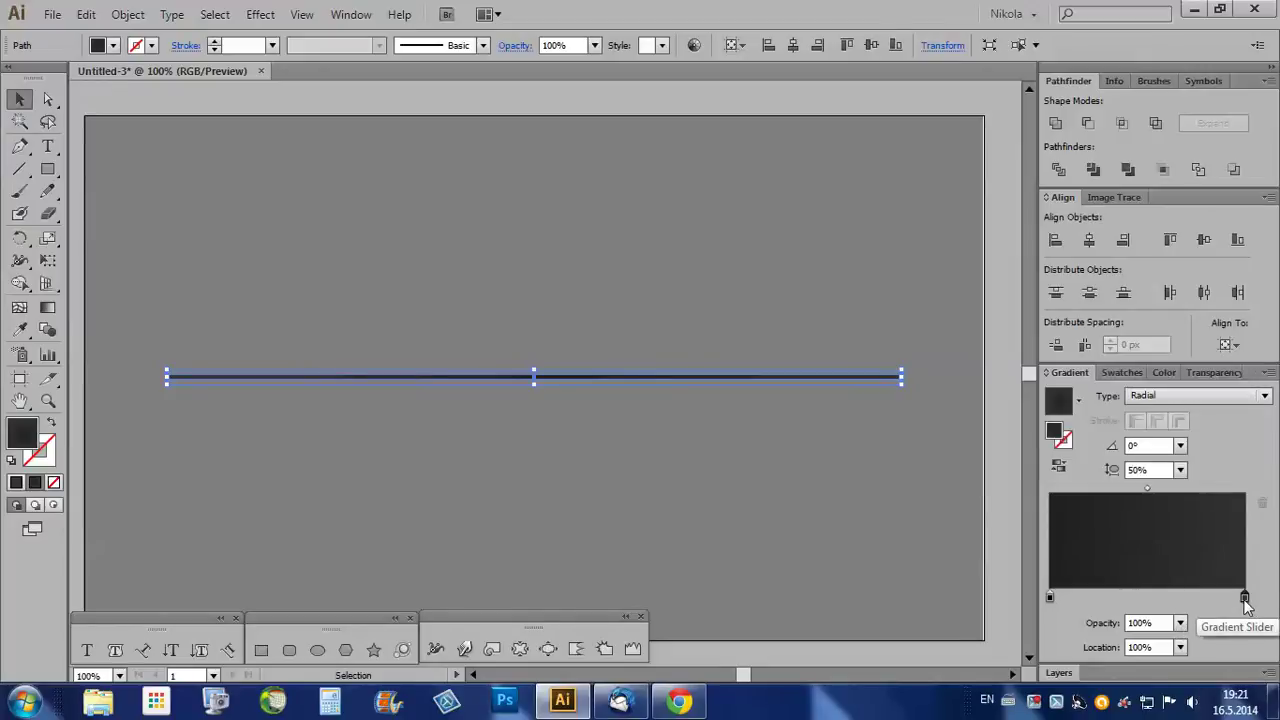
- Lower the right stop's opacity to 30%, then 10%, and preview the fade
click(1180, 623)
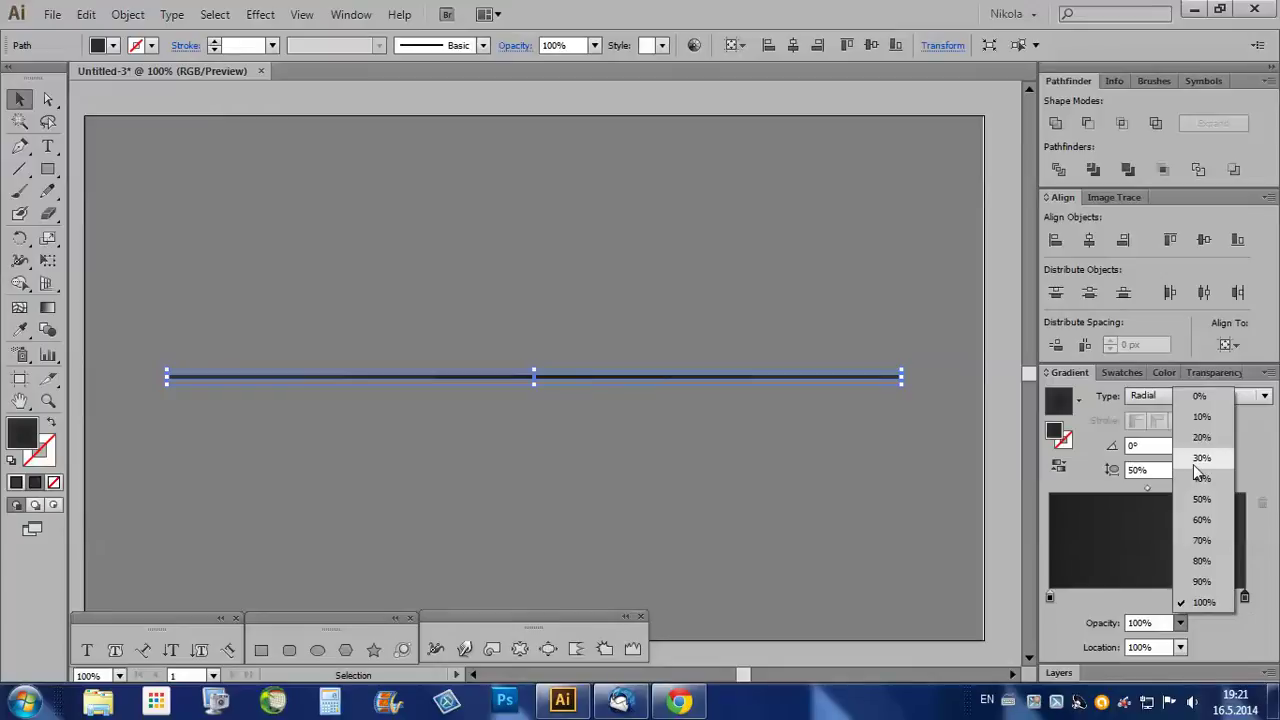
click(1198, 462)
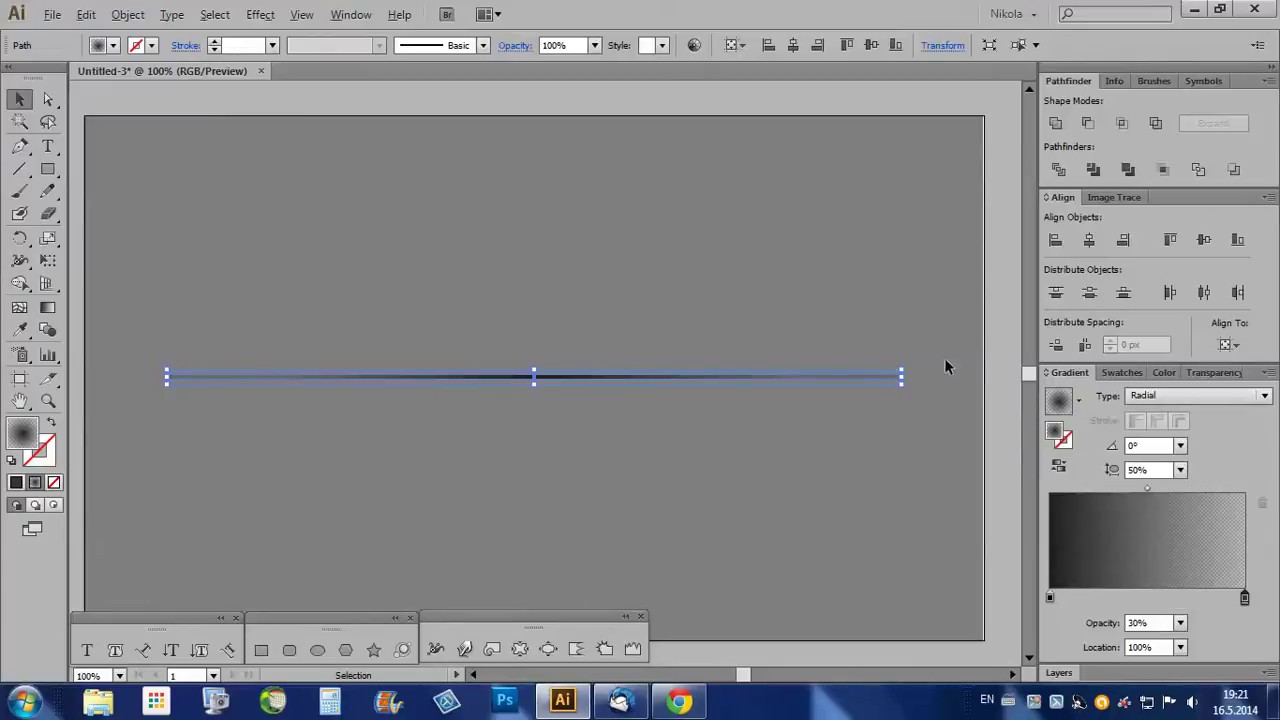
alt+scroll(940, 385, up, 3)
click(1181, 624)
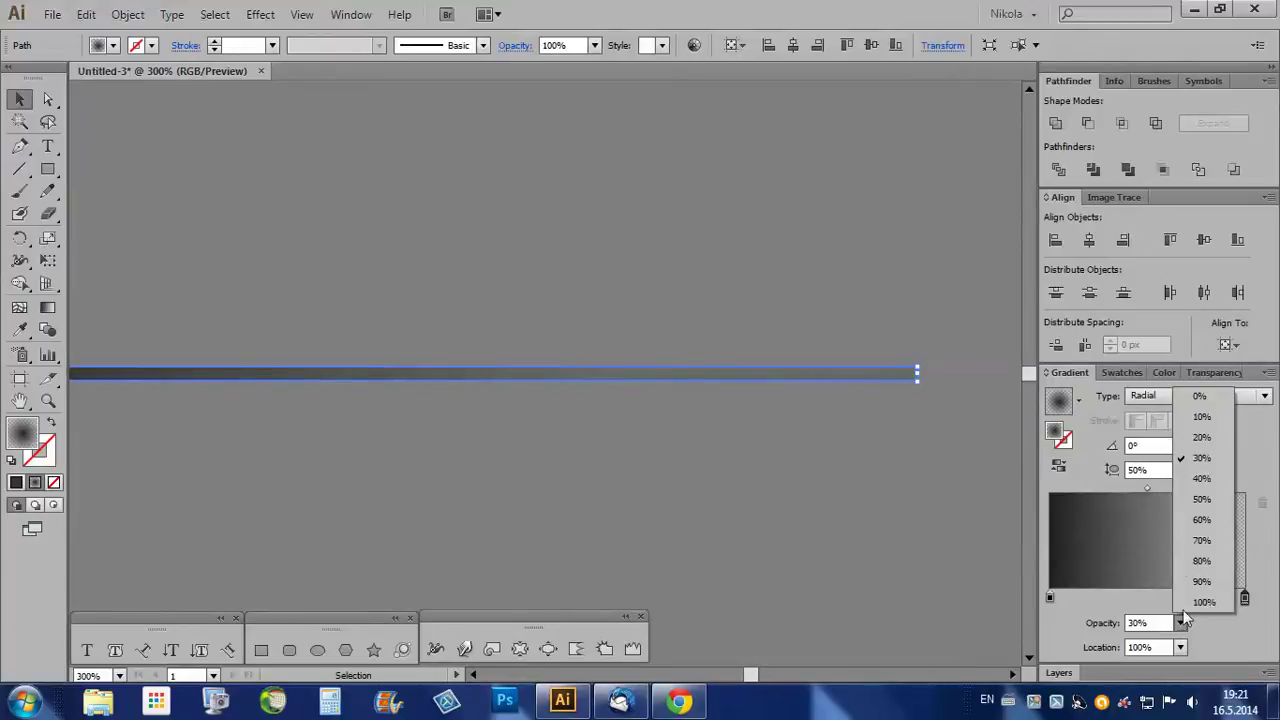
click(1198, 424)
click(794, 481)
alt+scroll(794, 481, down, 1)
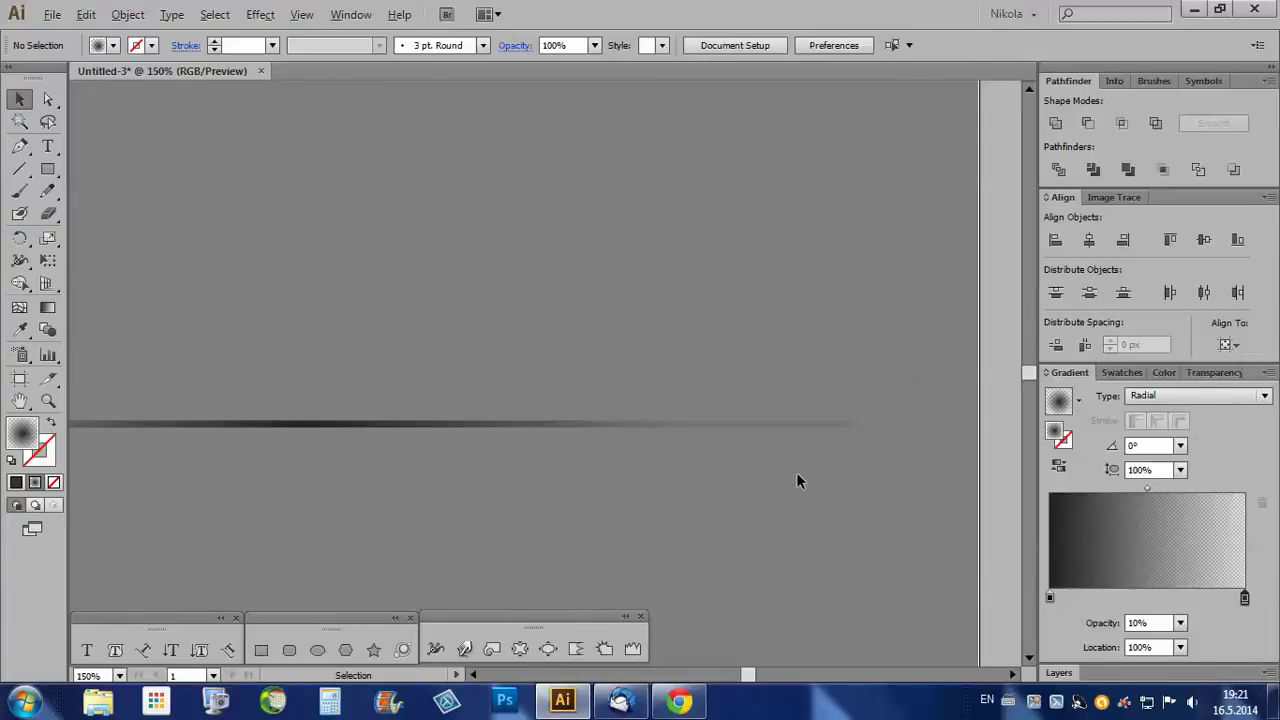
- Try 0% opacity on the divider's right gradient stop and preview it
click(856, 415)
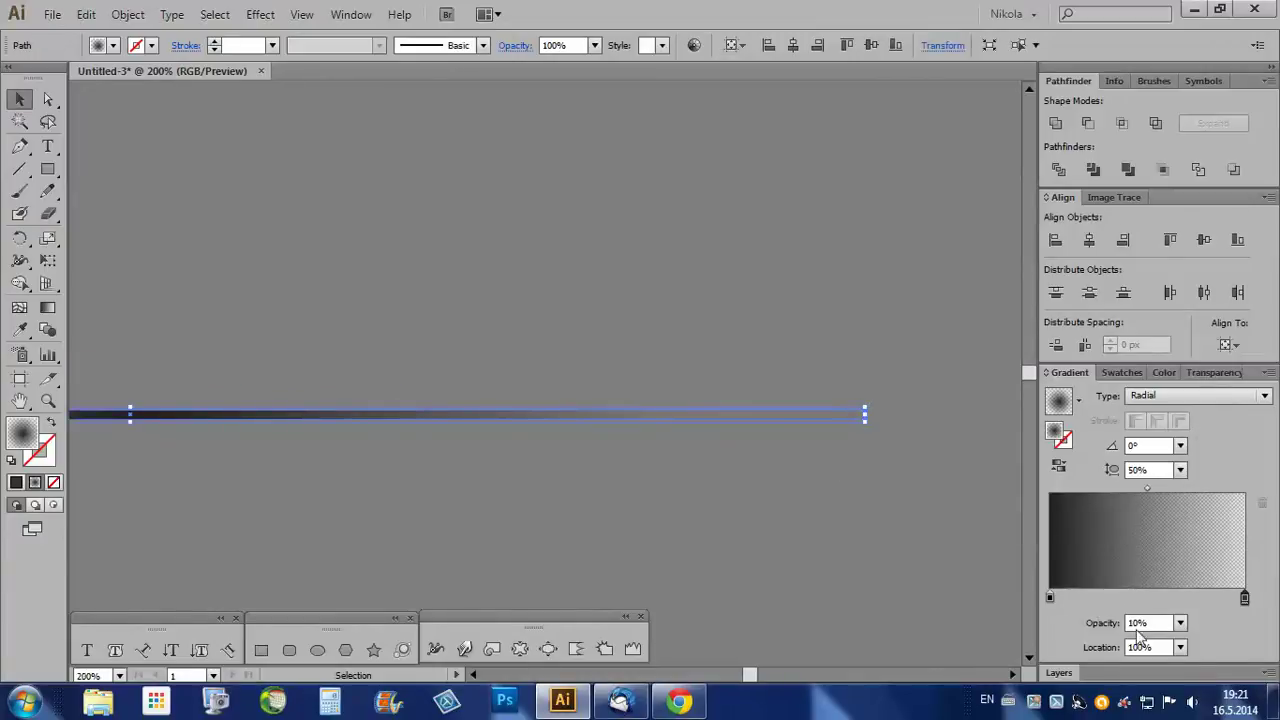
click(1181, 623)
click(1200, 398)
click(972, 394)
alt+scroll(952, 426, down, 3)
alt+scroll(797, 424, up, 2)
- Edit the stop opacity to 4% and preview the fade at full-artboard zoom
click(801, 413)
click(1157, 623)
click(1149, 623)
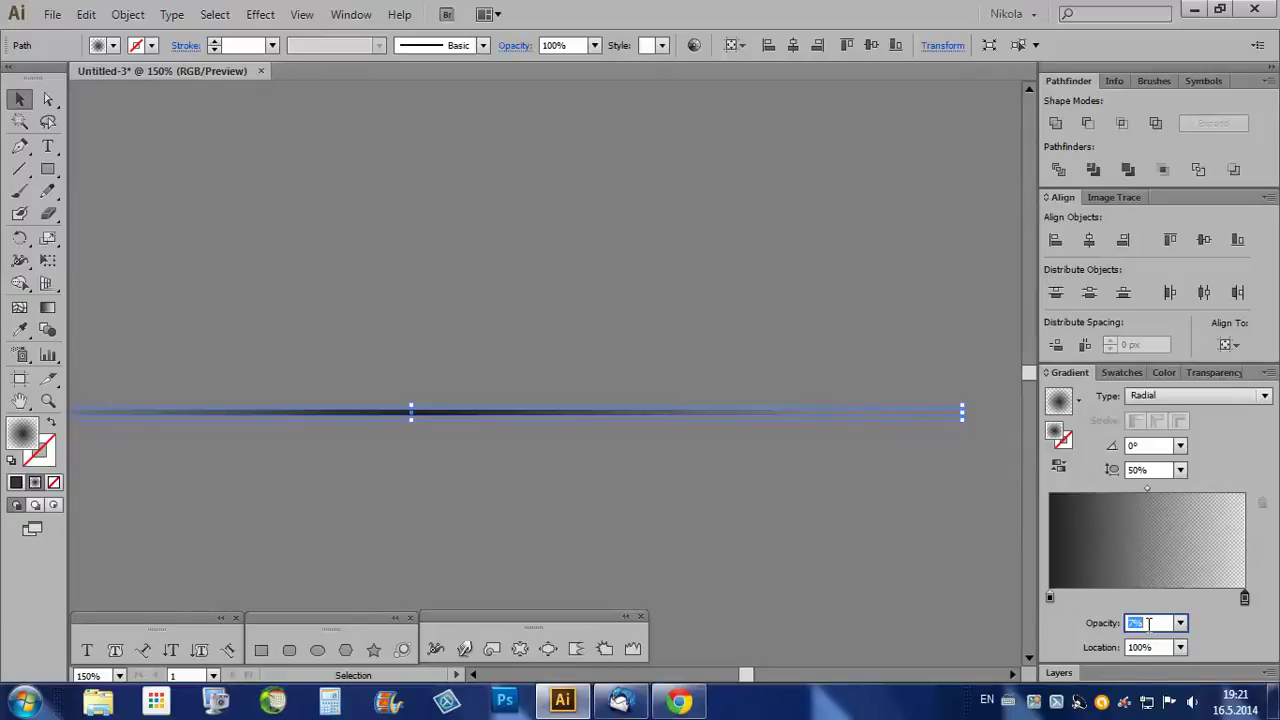
click(973, 545)
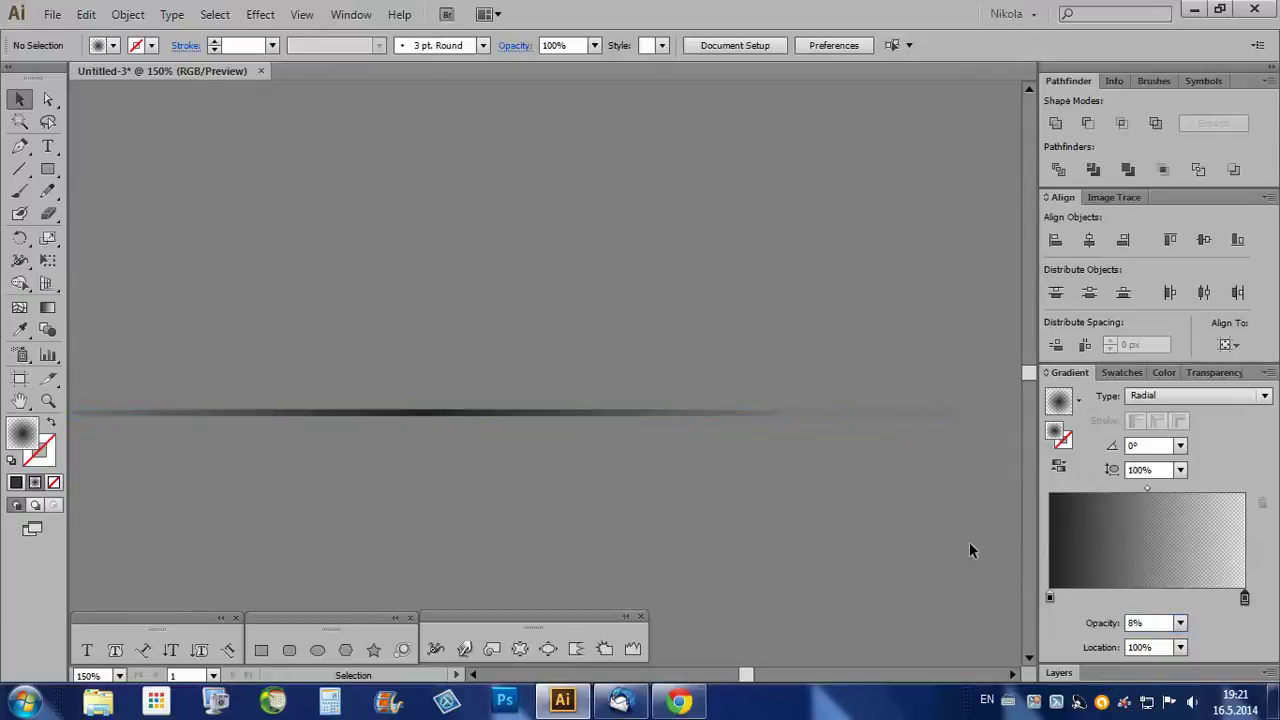
key(ctrl+1)
click(840, 483)
click(1152, 623)
click(478, 508)
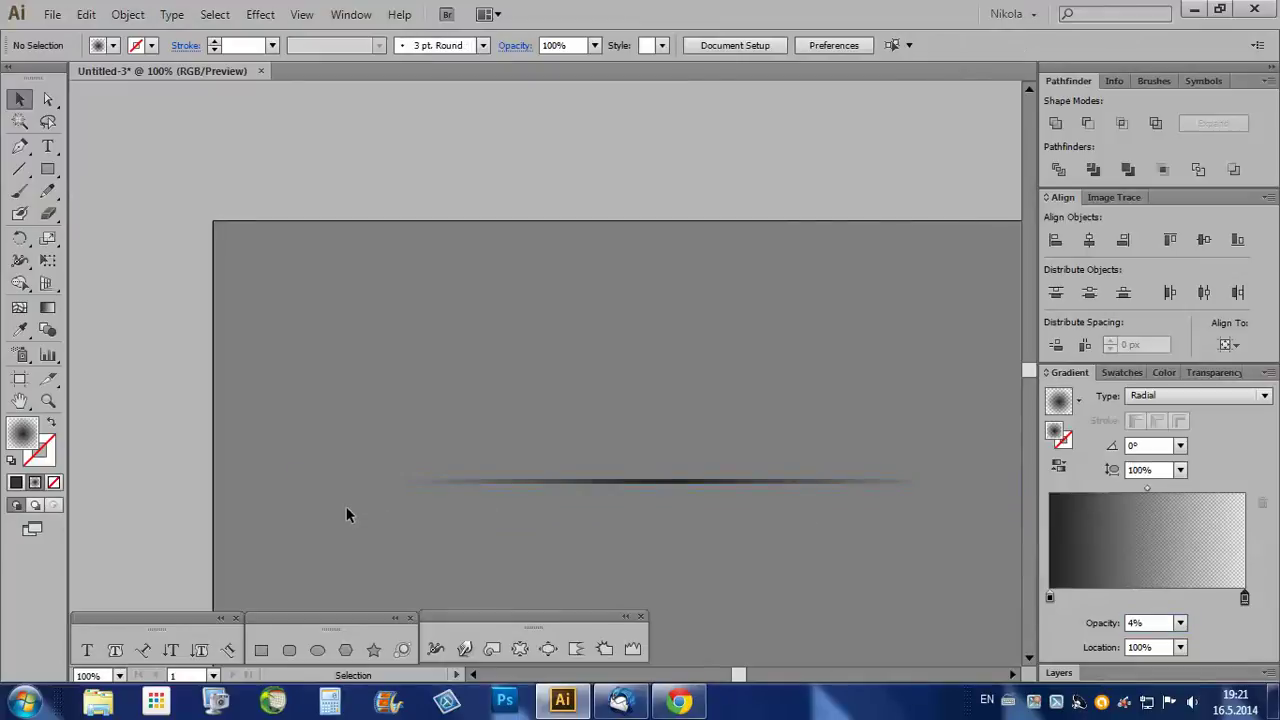
scroll(530, 527, right, 2)
scroll(615, 529, up, 1)
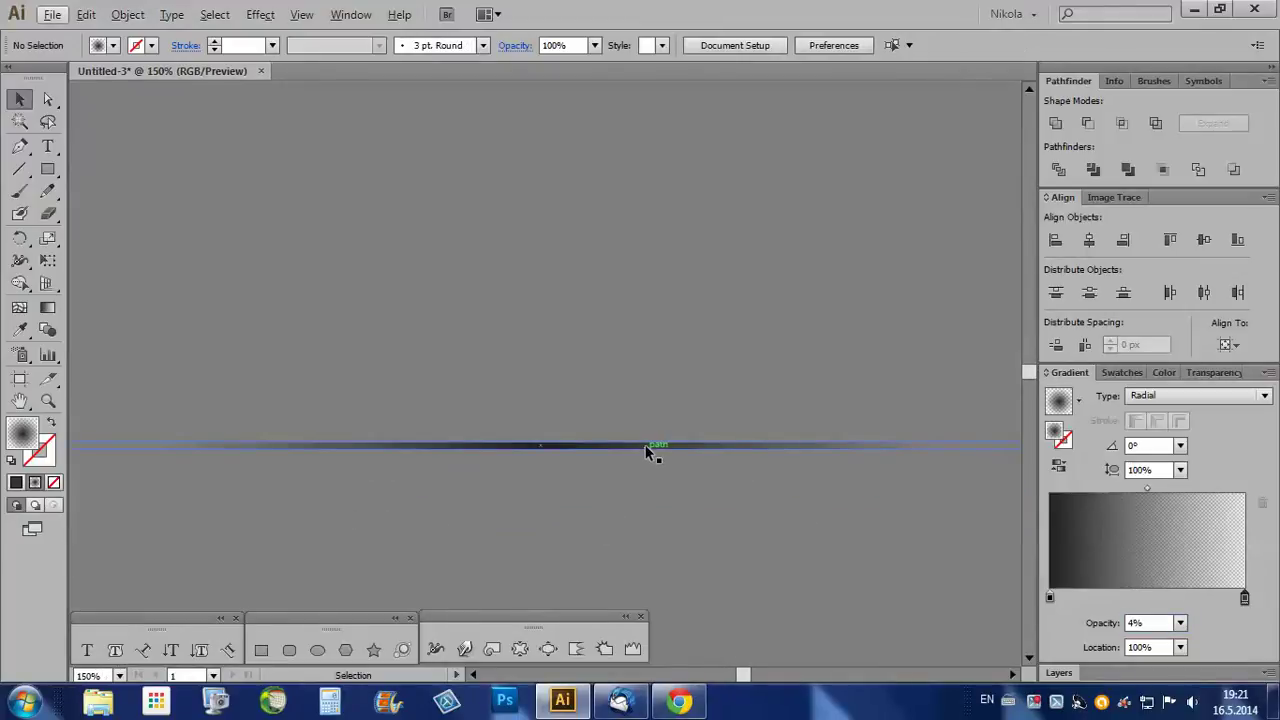
- Set the right gradient stop to a grey swatch at 32% opacity
click(646, 450)
click(1245, 600)
double_click(1245, 600)
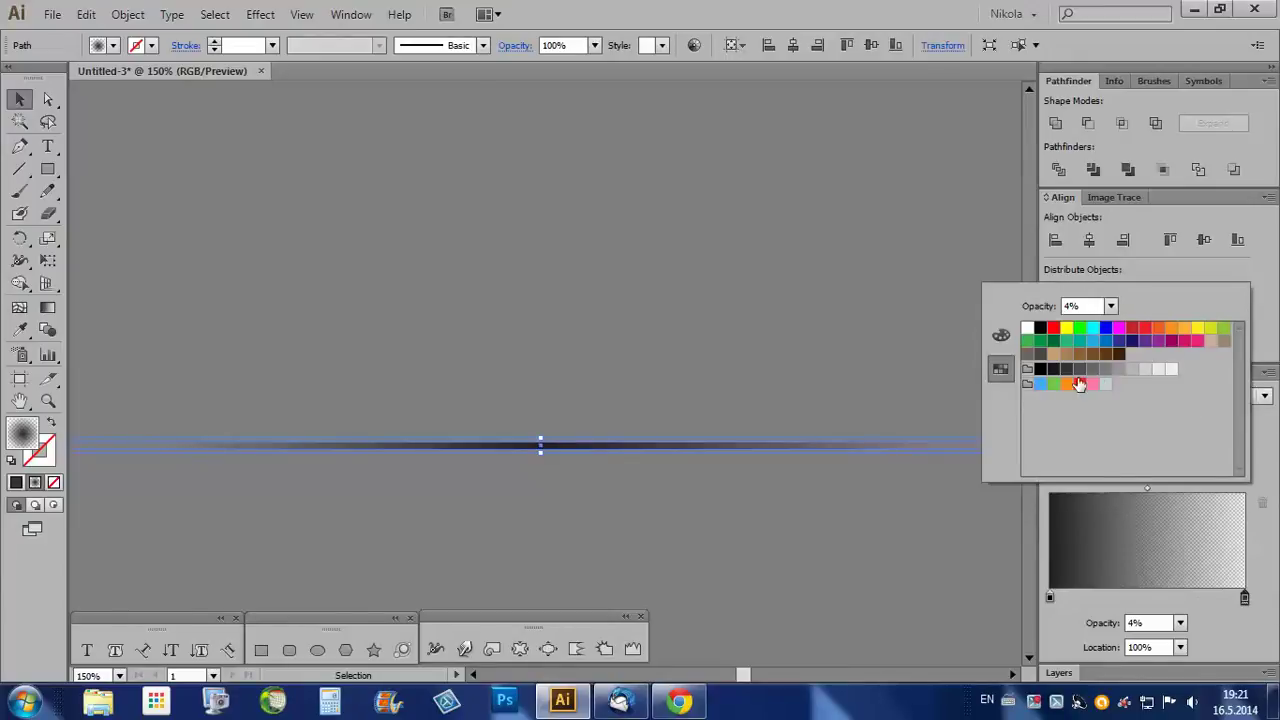
click(1105, 370)
click(1154, 622)
text(32)
key(Return)
- Preview the line deselected, then reselect it and nudge it slightly
scroll(1155, 623, up, 15)
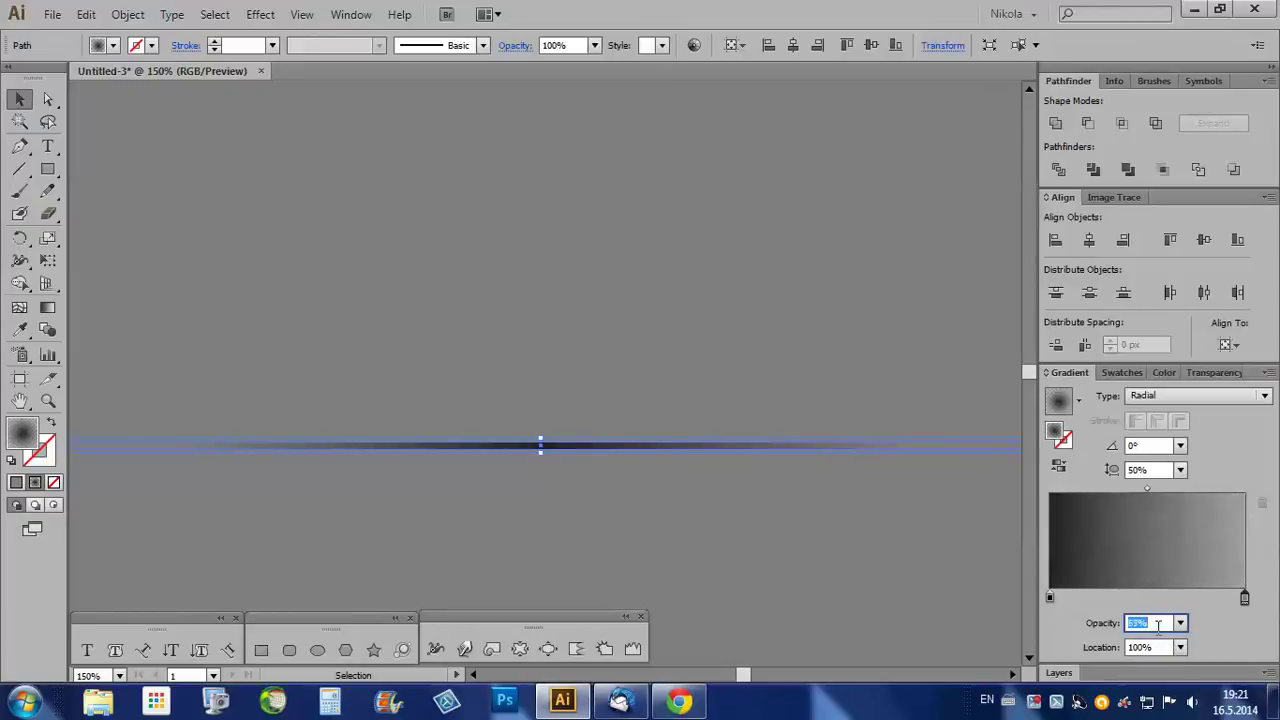
scroll(1158, 625, up, 16)
click(757, 506)
scroll(691, 486, down, 3)
scroll(666, 466, up, 3)
click(658, 466)
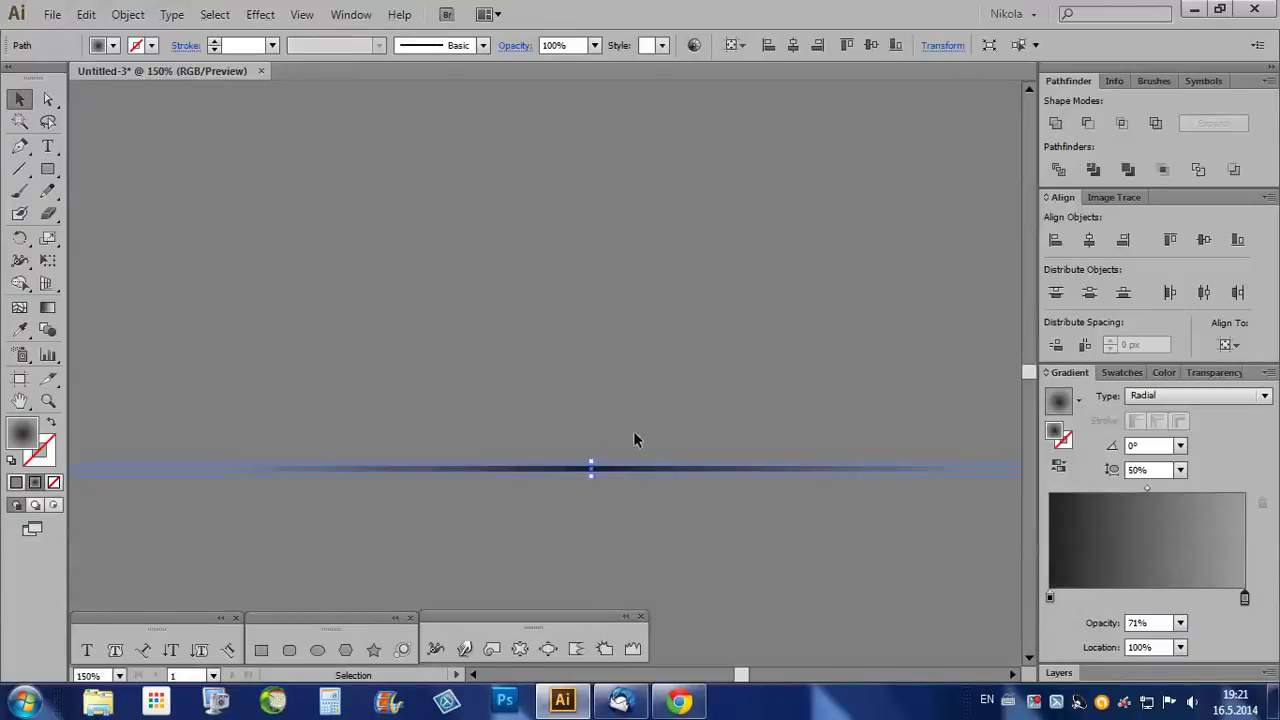
scroll(620, 406, down, 3)
drag(612, 425, 611, 423)
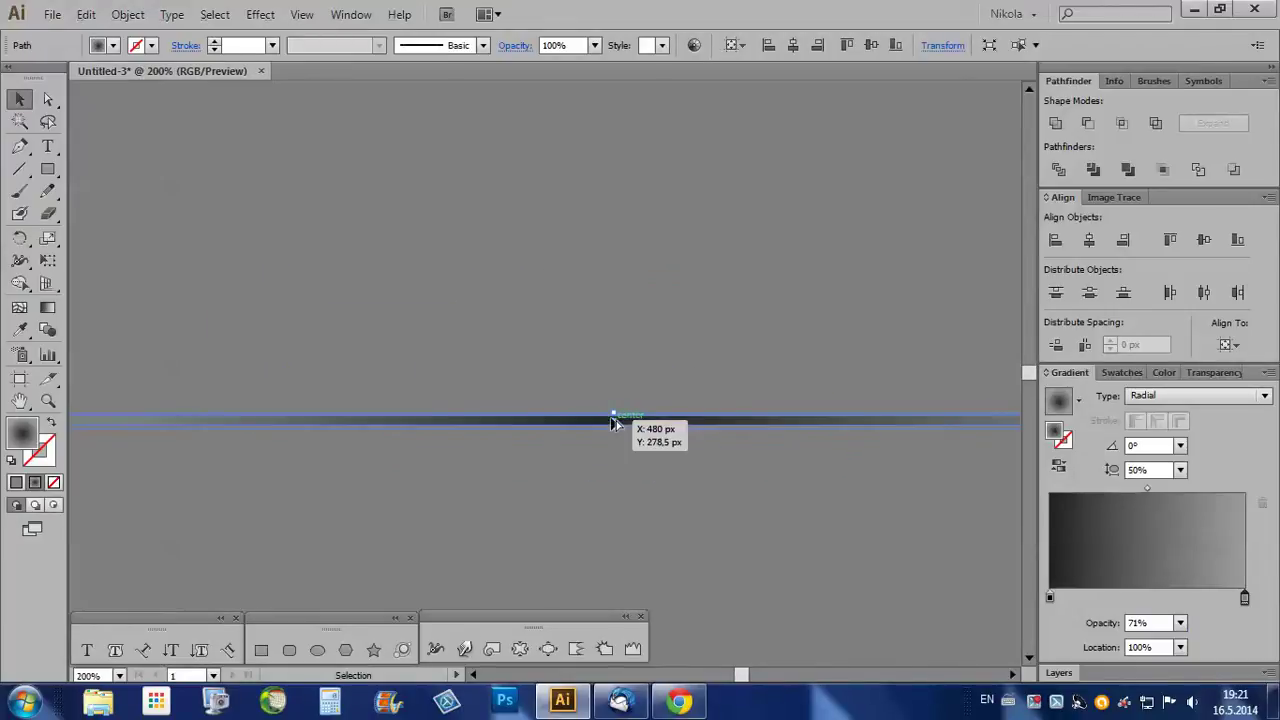
- Zoom in and drag the divider's edge to make the line thinner still
click(622, 370)
scroll(622, 370, down, 1)
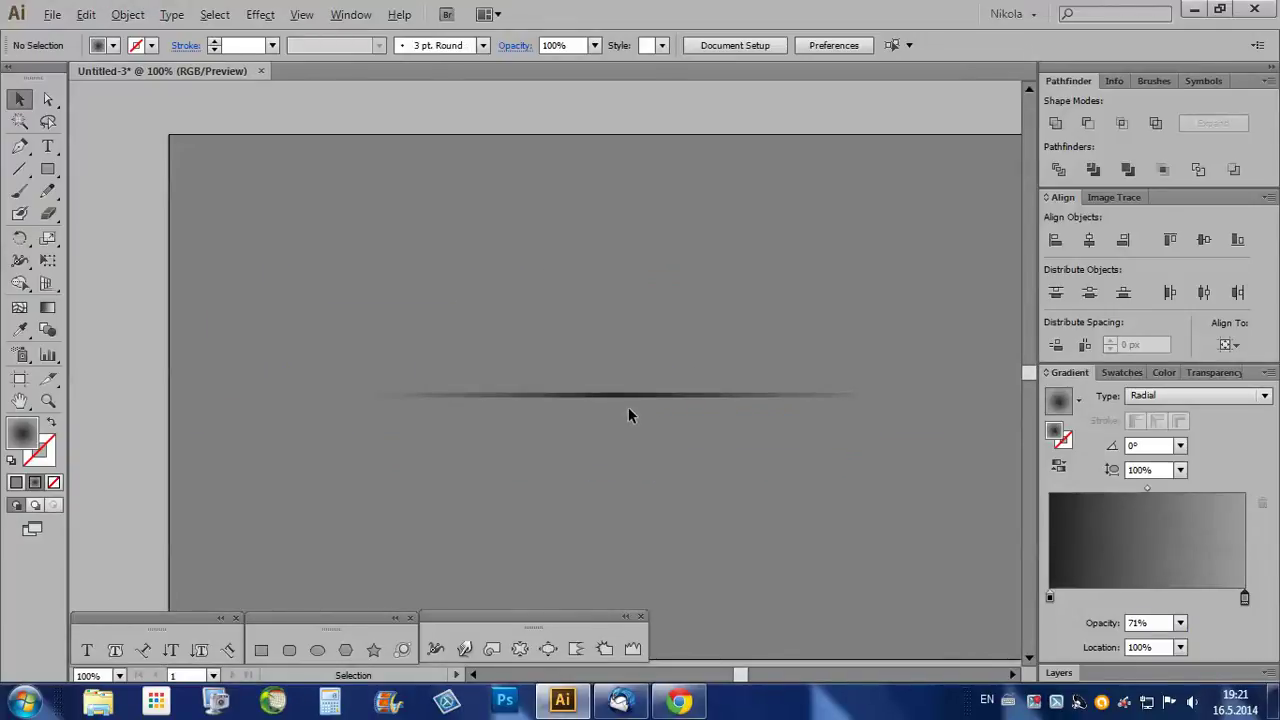
key(ctrl+plus)
key(ctrl+plus)
key(ctrl+plus)
key(ctrl+plus)
key(ctrl+plus)
key(ctrl+plus)
key(ctrl+plus)
click(631, 382)
mouse_move(665, 403)
mouse_down()
mouse_move(666, 366)
mouse_move(665, 380)
mouse_up()
click(644, 455)
key(ctrl+minus)
key(ctrl+minus)
key(ctrl+minus)
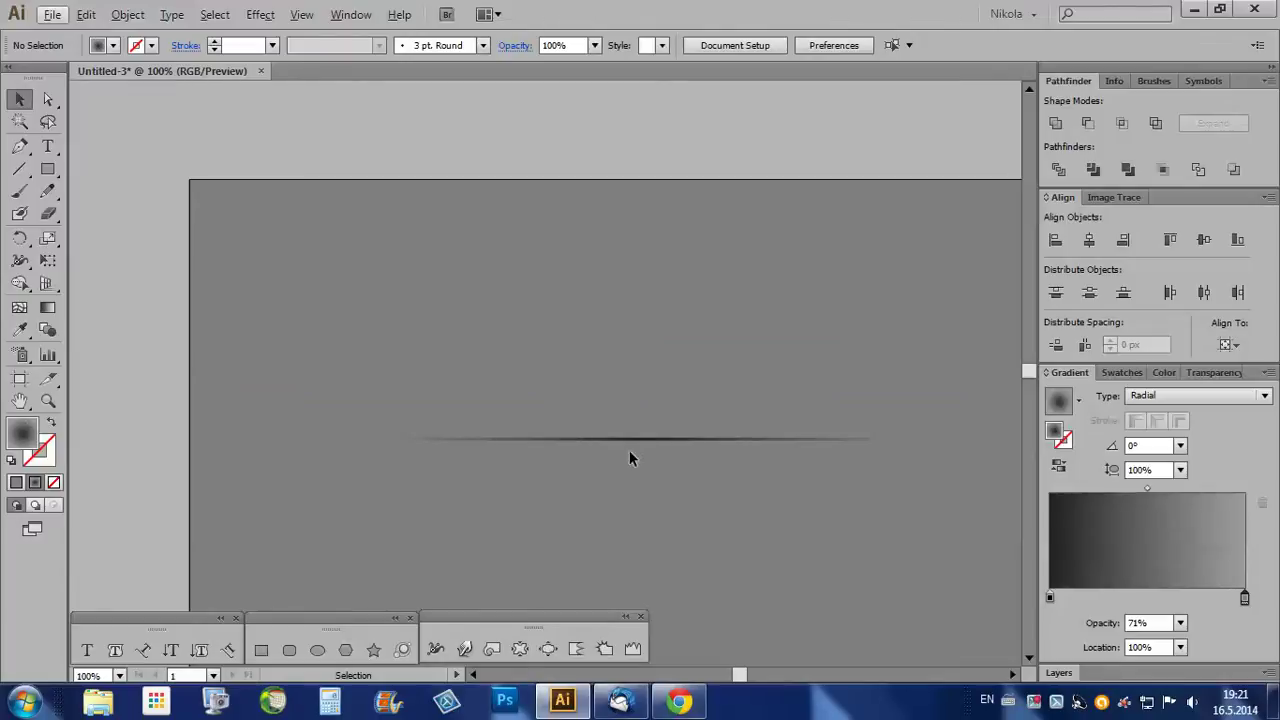
- Move the gradient midpoint, trying 66.04% and then 27.83%, and reselect the line
click(554, 440)
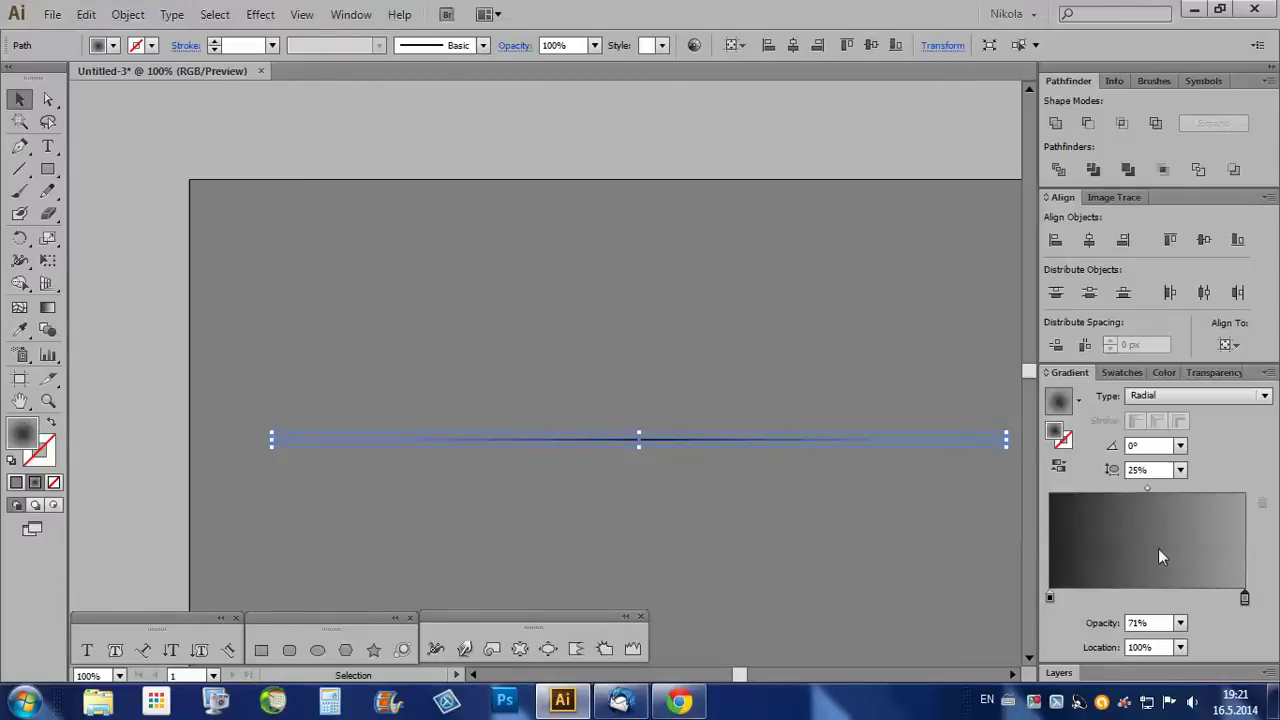
drag(1146, 489, 1177, 490)
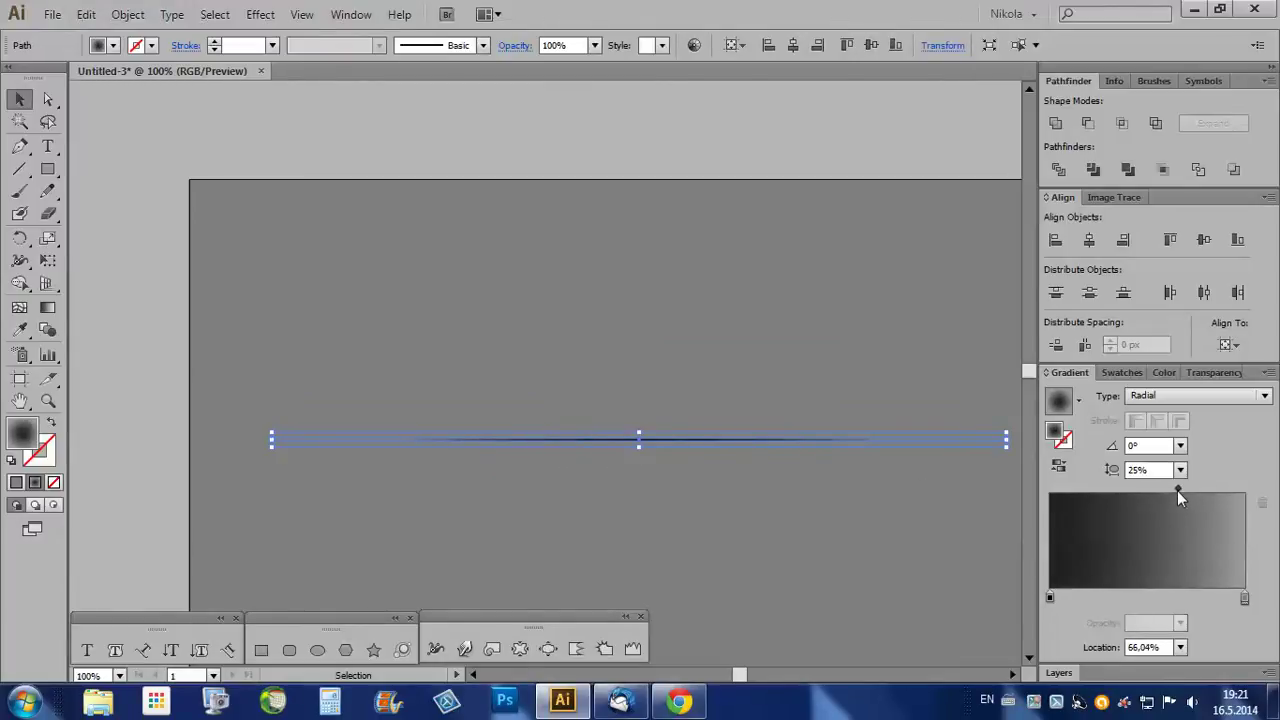
click(858, 488)
drag(1180, 487, 1150, 489)
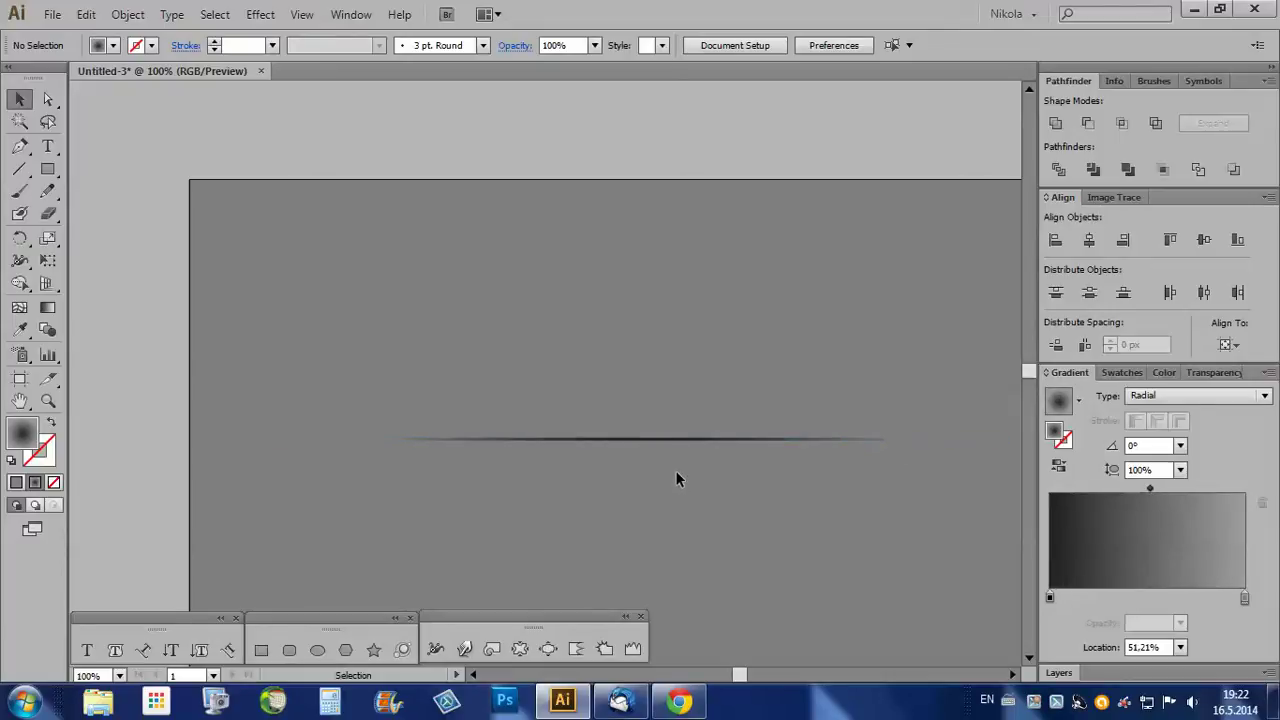
scroll(655, 447, up, 2)
click(654, 434)
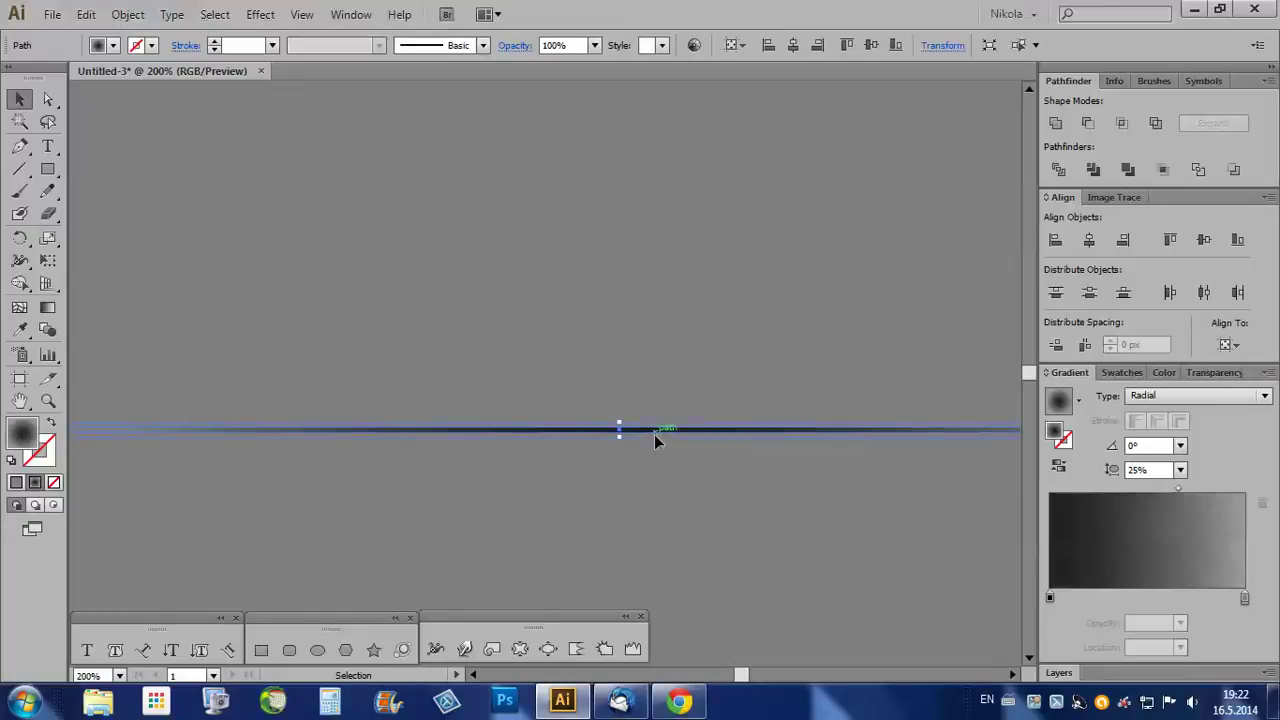
- Duplicate the divider line just below itself and make the copy's left gradient stop light grey
scroll(603, 434, up, 4)
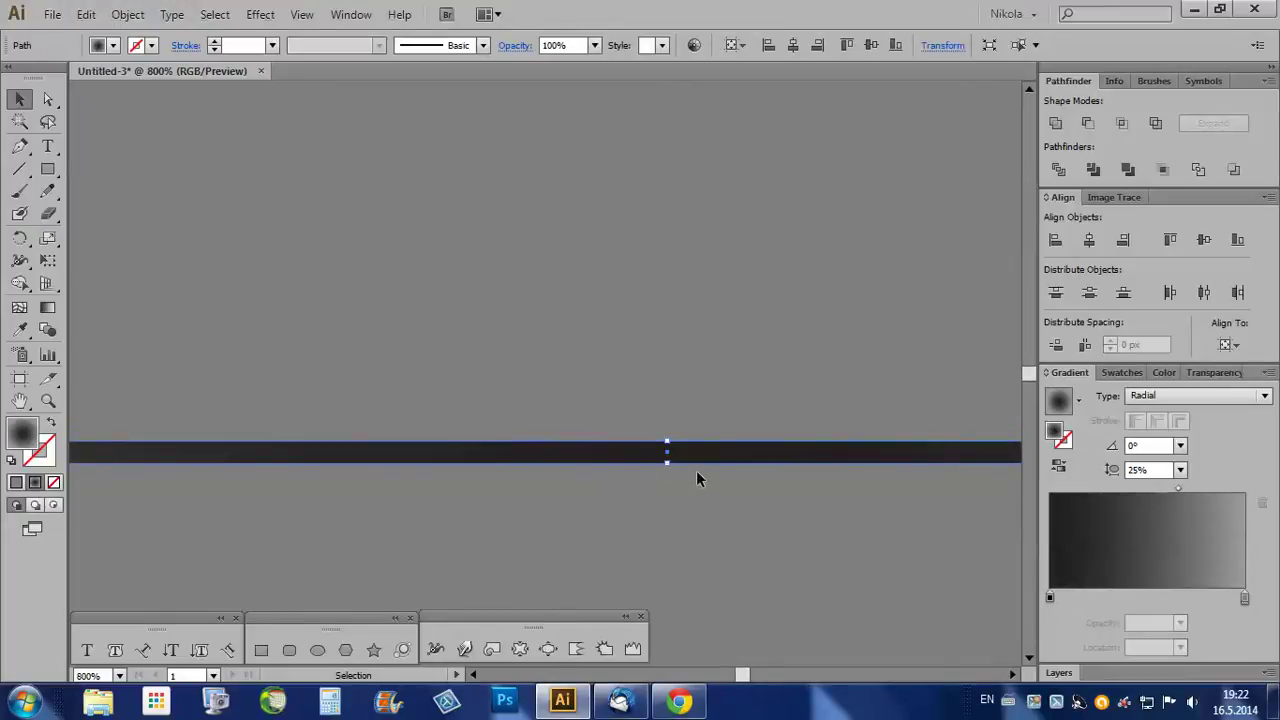
drag(695, 455, 695, 481)
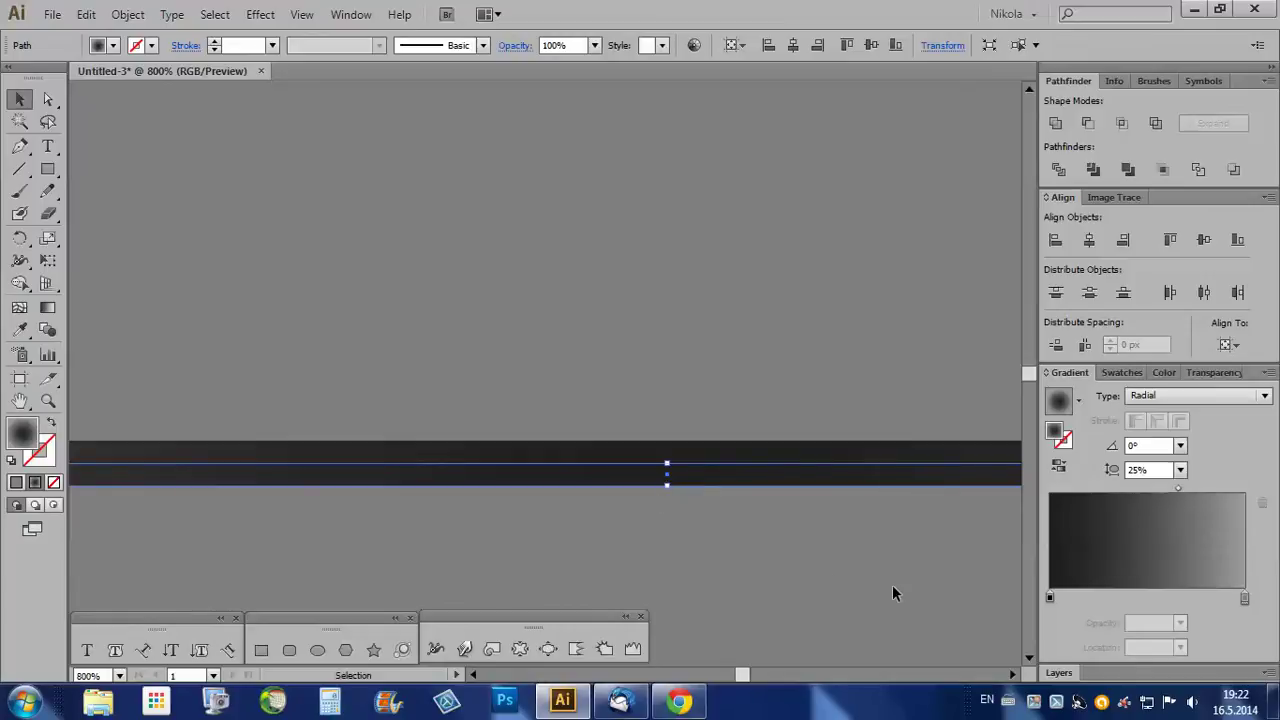
double_click(1049, 598)
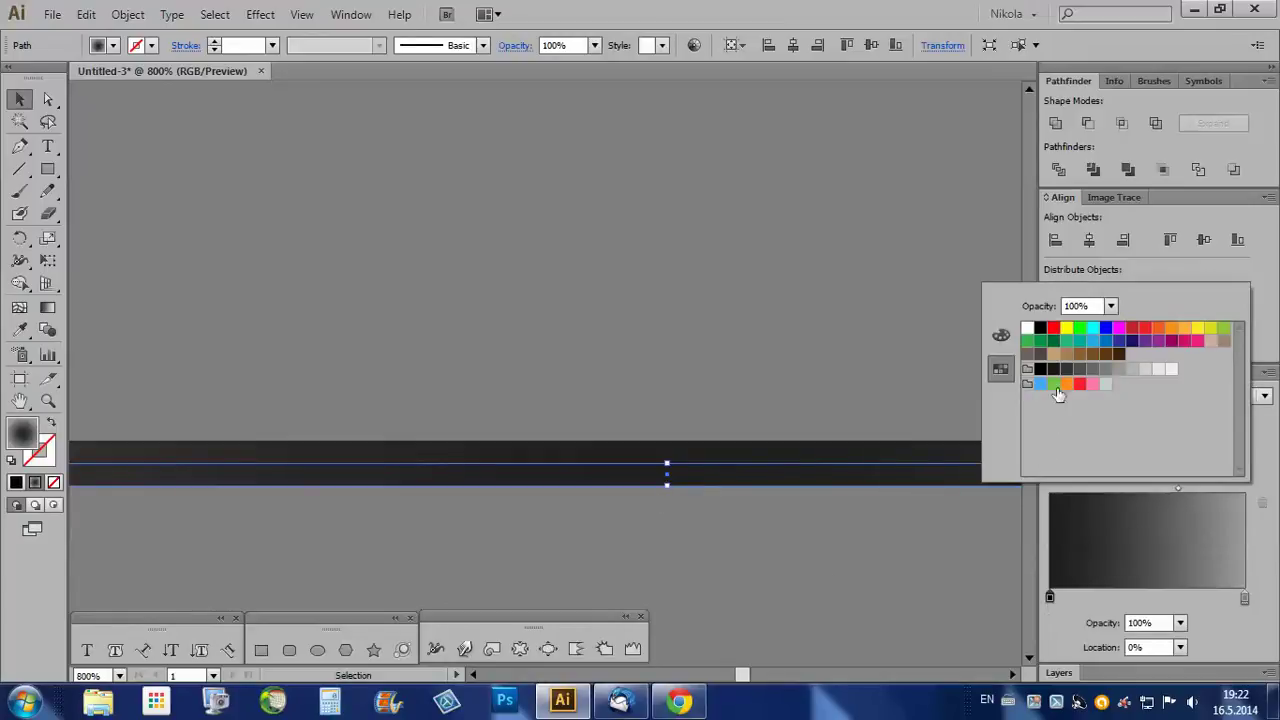
click(1157, 372)
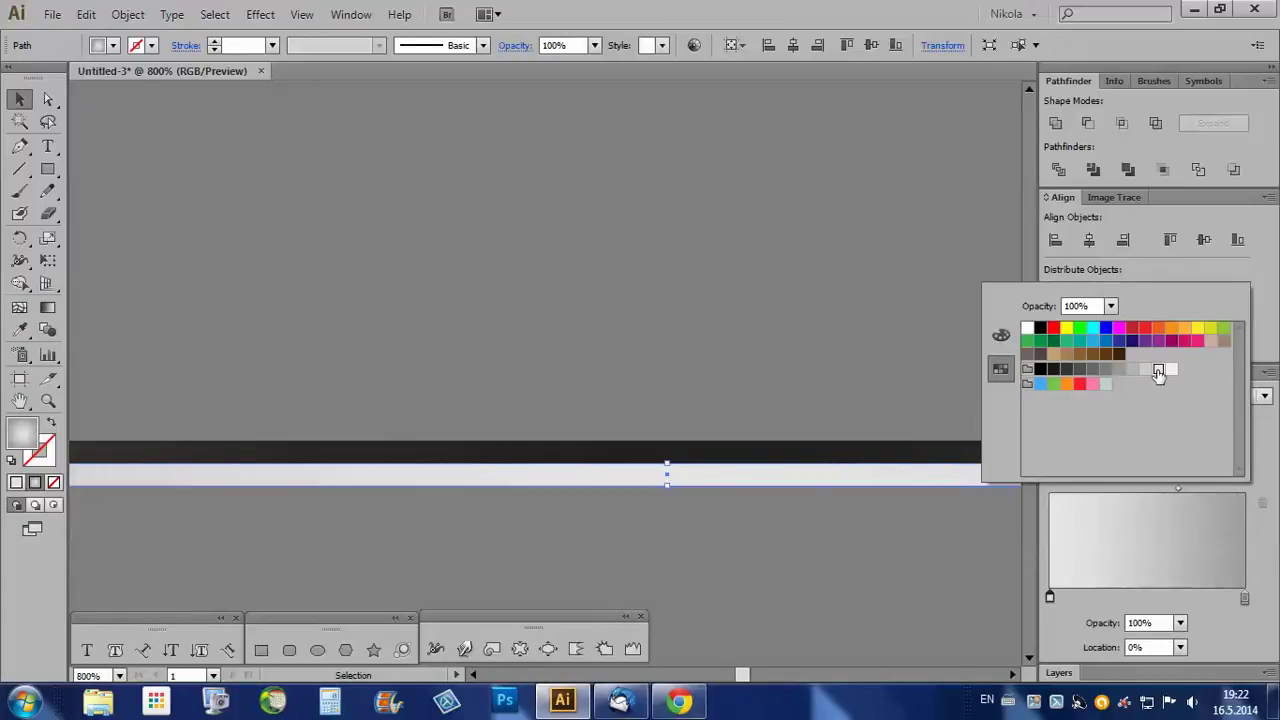
click(1145, 370)
- Set the copy's right gradient stop to light grey at 0% opacity
double_click(1245, 600)
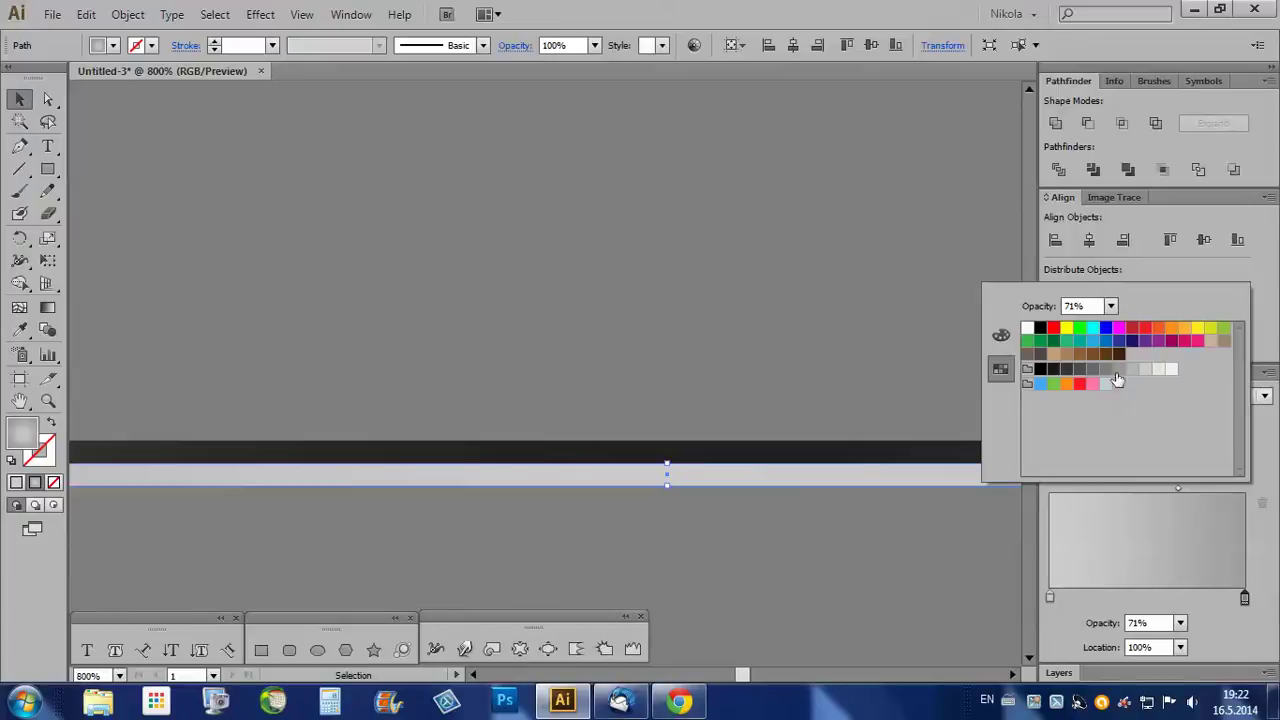
click(1145, 370)
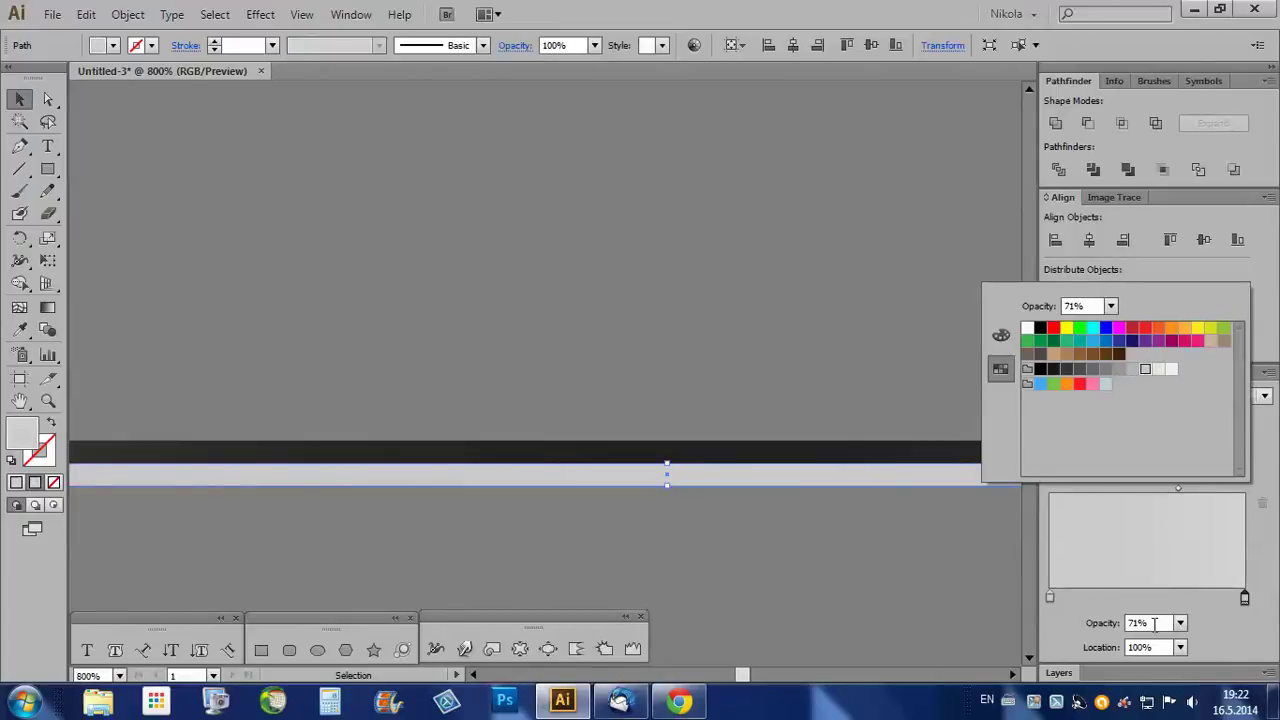
click(1180, 623)
click(1194, 402)
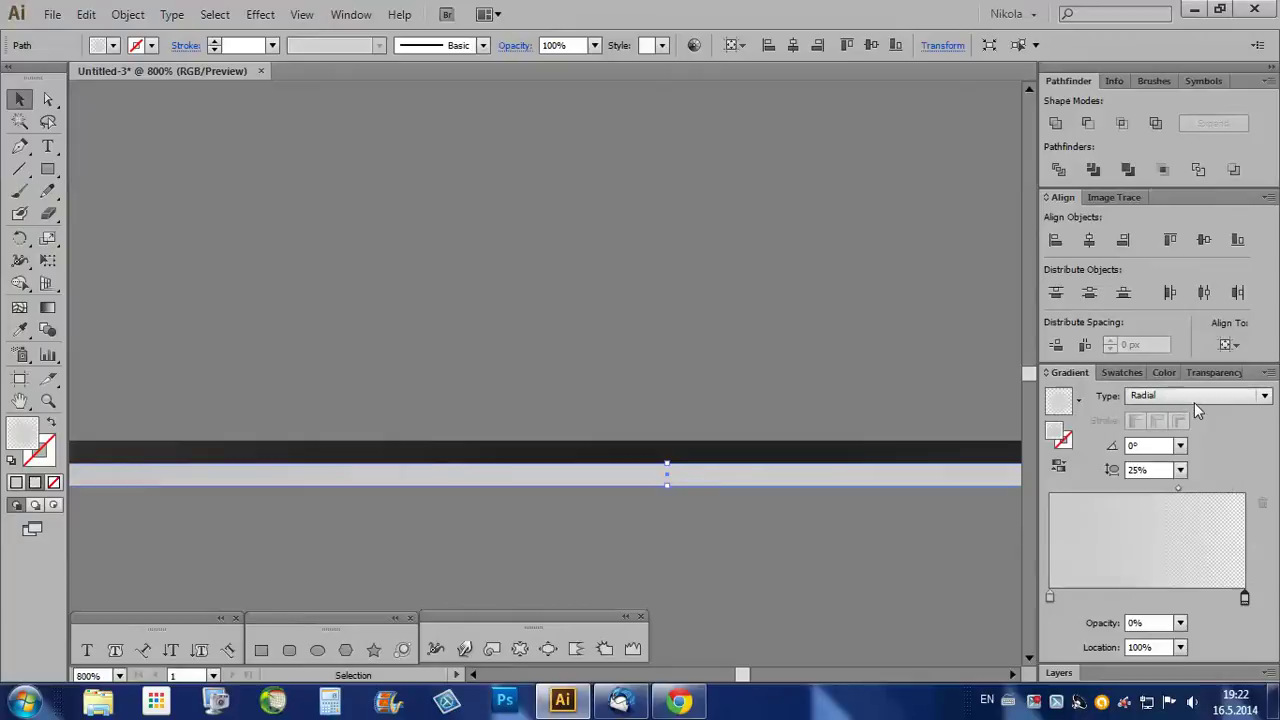
- Recolour the lighter line copy's left gradient stop to a mid grey
click(1022, 415)
scroll(812, 396, down, 5)
scroll(375, 490, down, 3)
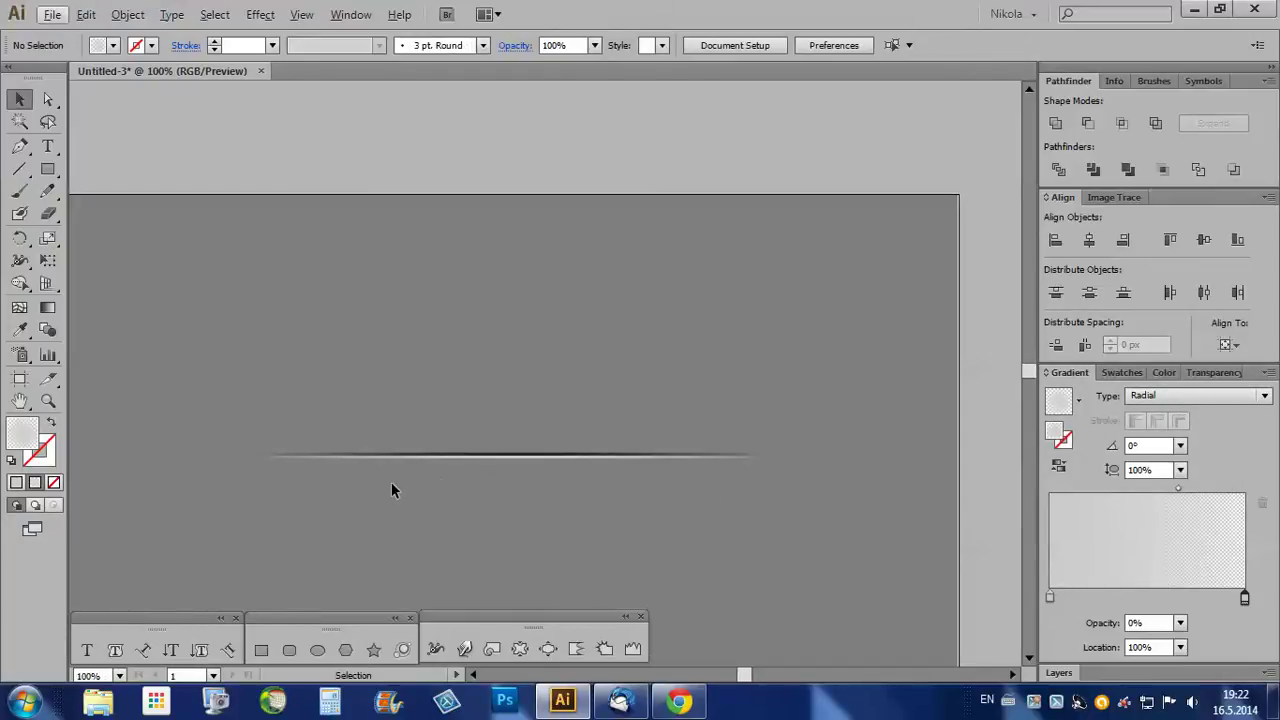
scroll(465, 459, up, 1)
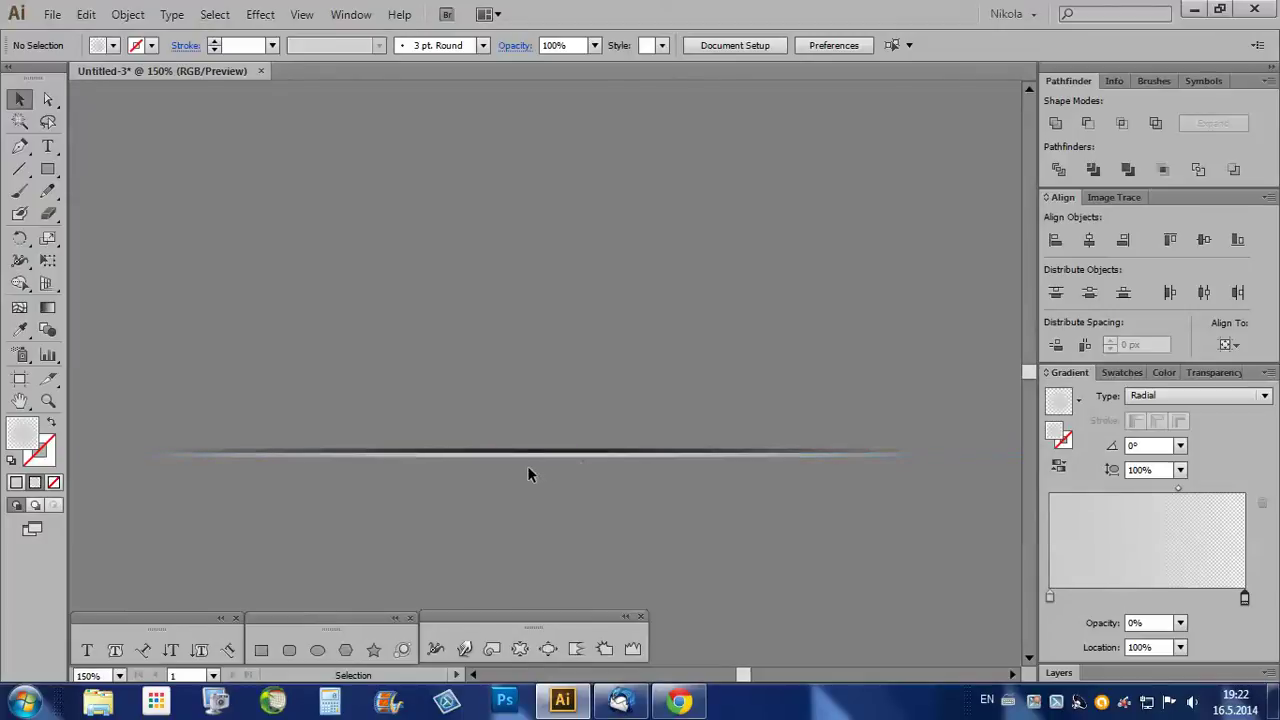
scroll(512, 464, up, 2)
scroll(482, 437, up, 3)
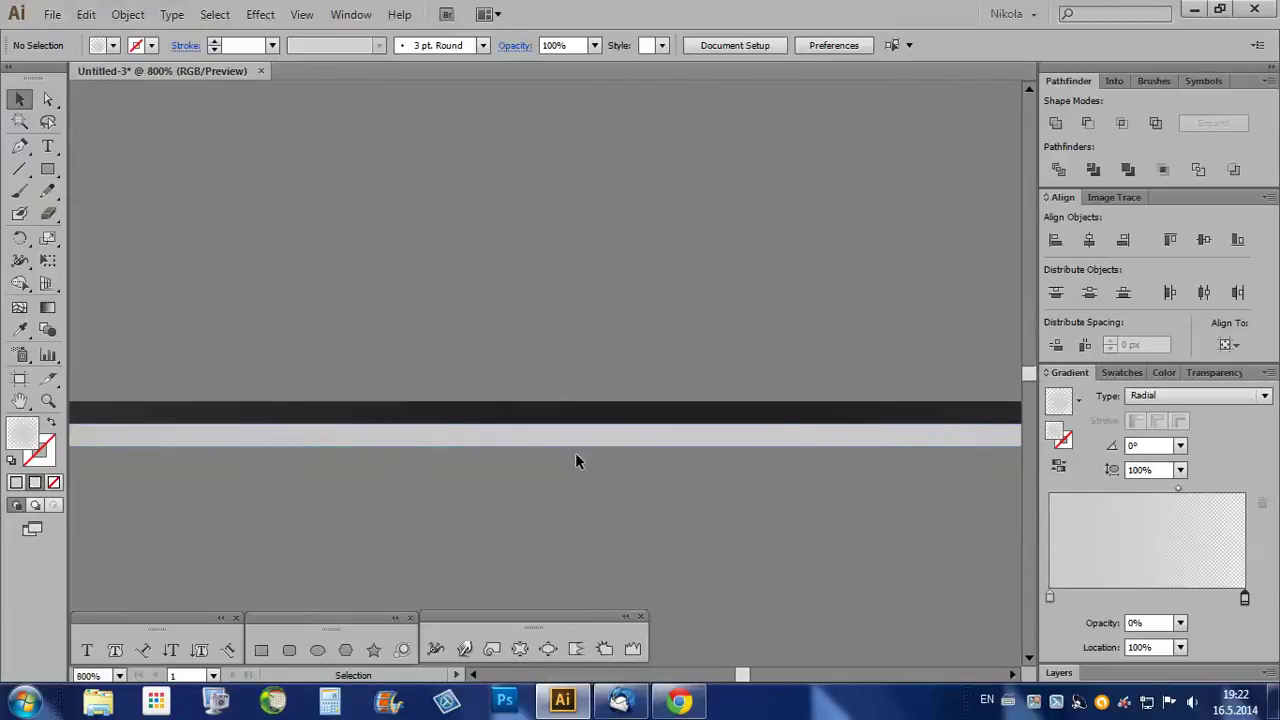
click(600, 437)
scroll(640, 450, up, 2)
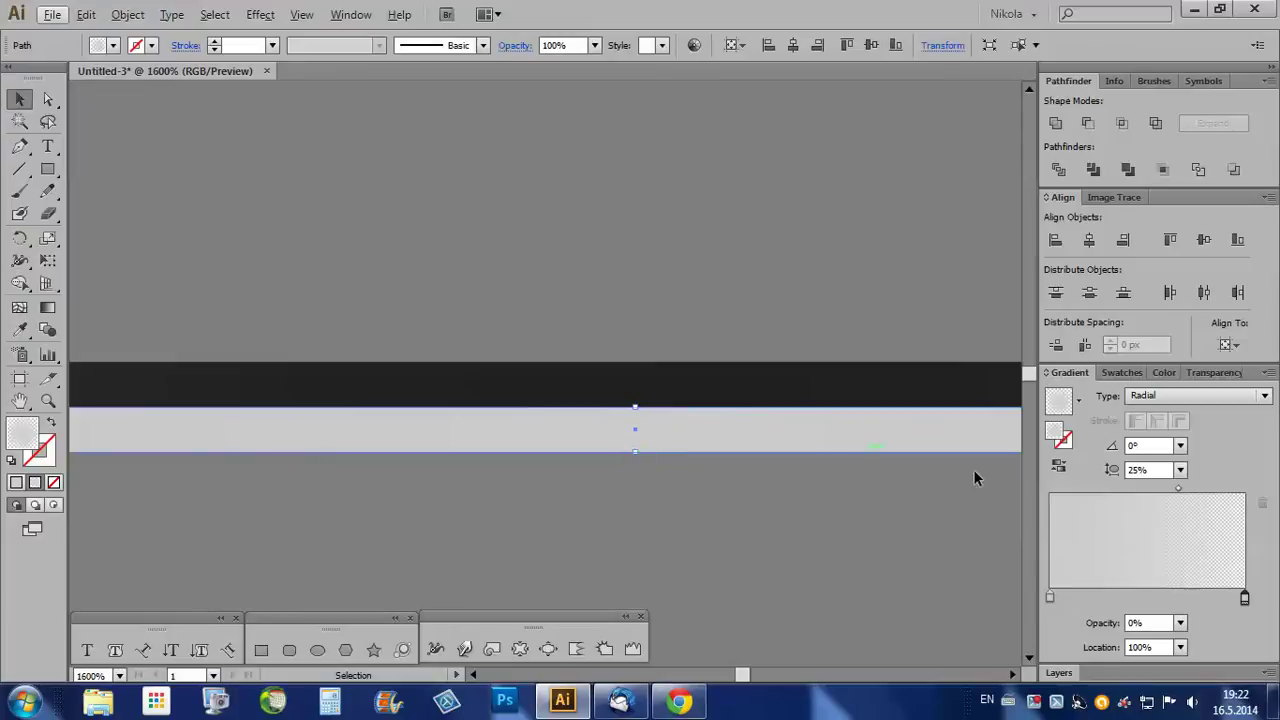
double_click(1050, 597)
click(1047, 551)
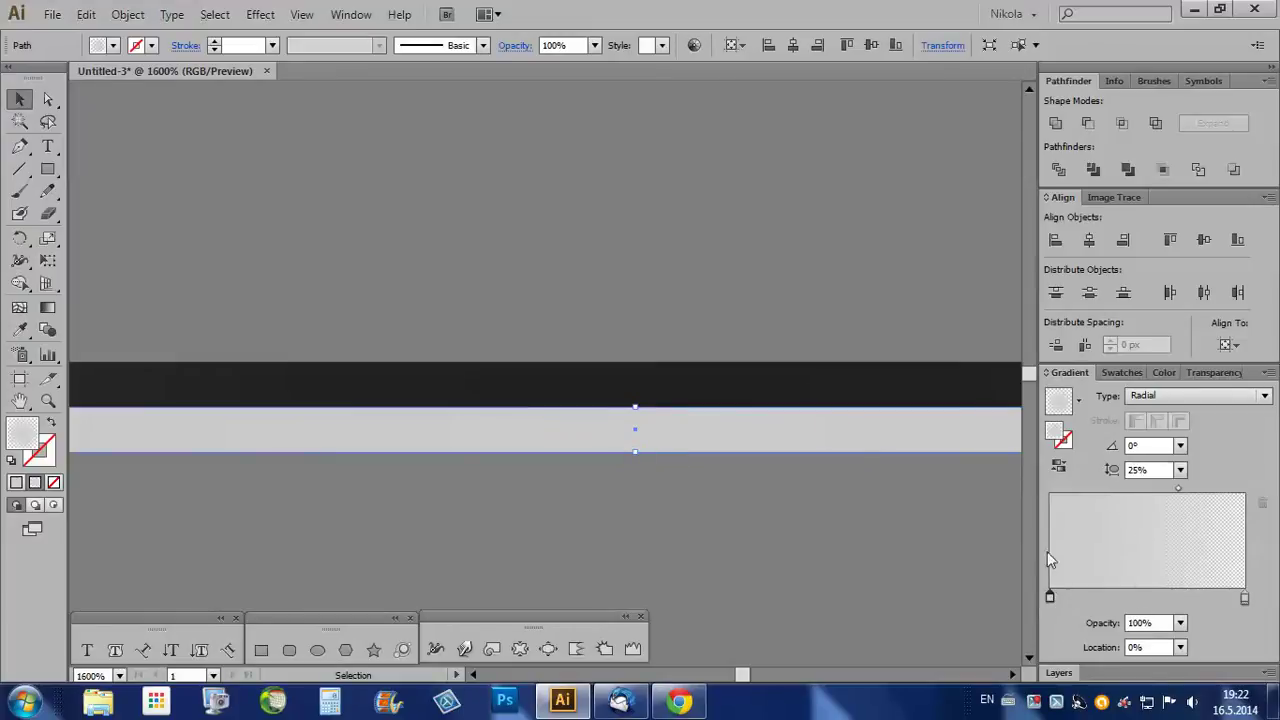
double_click(1050, 597)
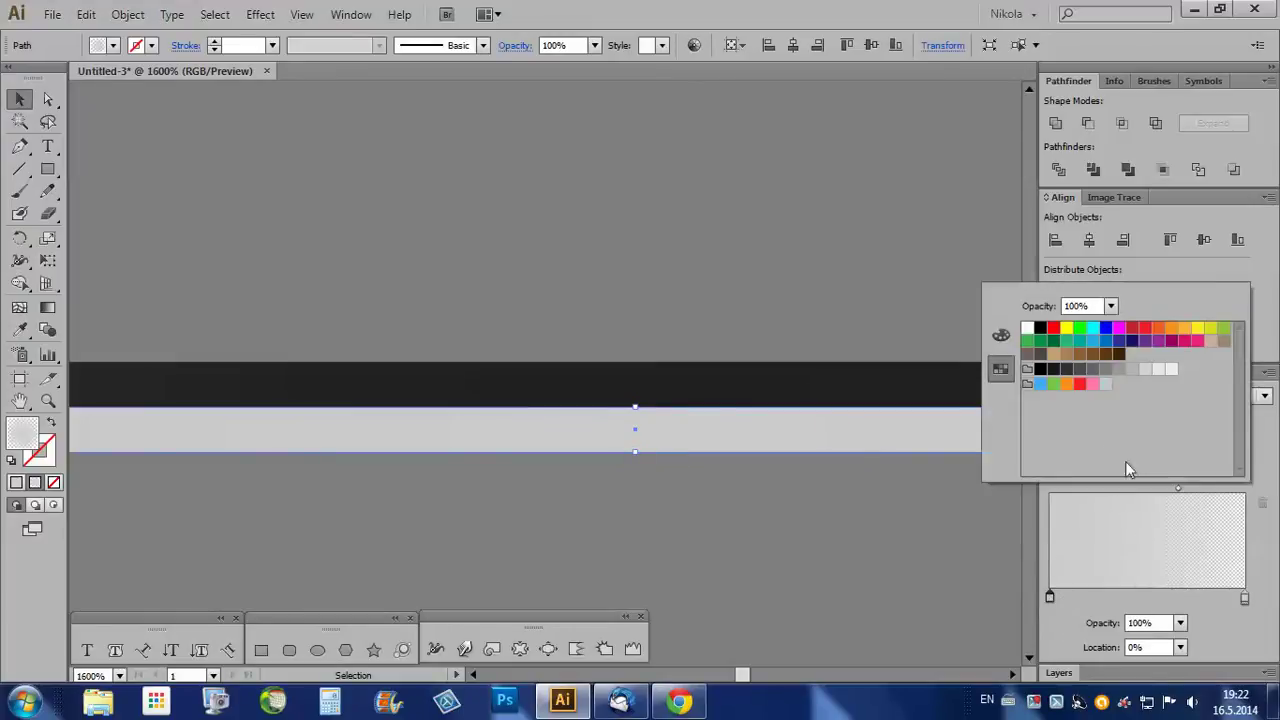
click(1118, 372)
- Place another copy of the lower line 6 px higher
scroll(681, 428, down, 6)
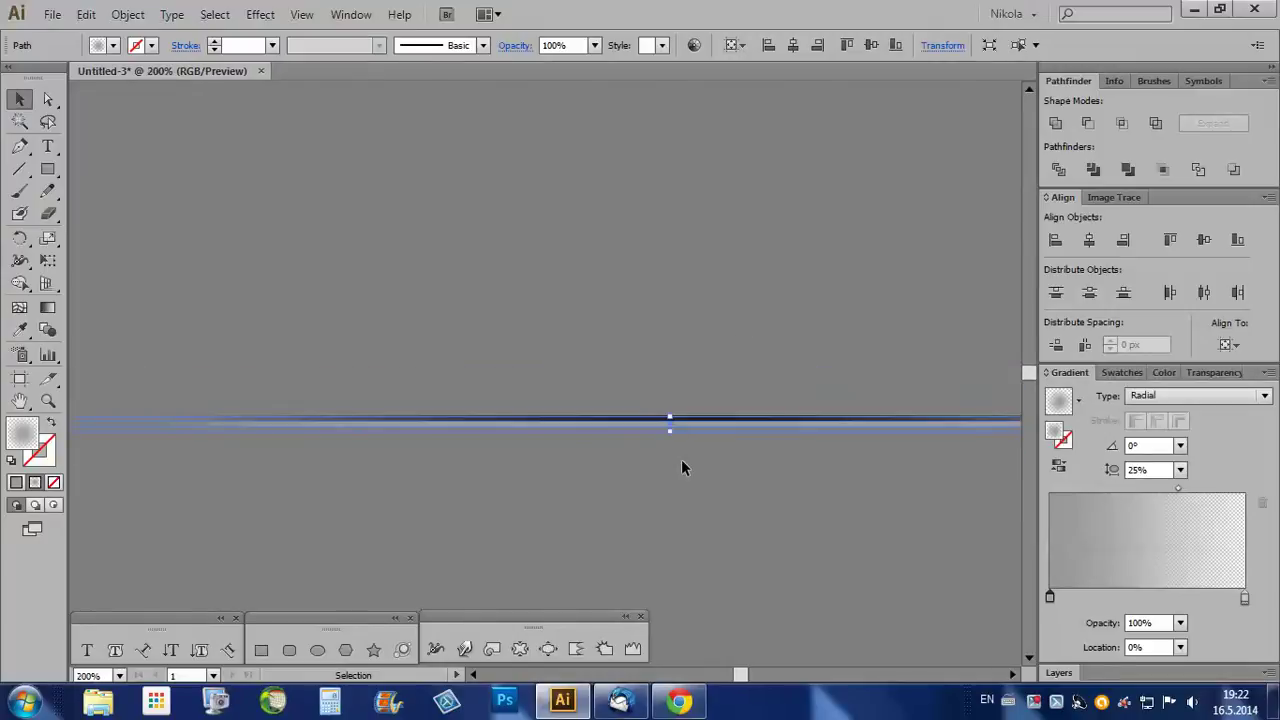
click(681, 467)
scroll(443, 471, down, 1)
scroll(605, 457, down, 1)
scroll(602, 460, up, 1)
scroll(610, 445, up, 4)
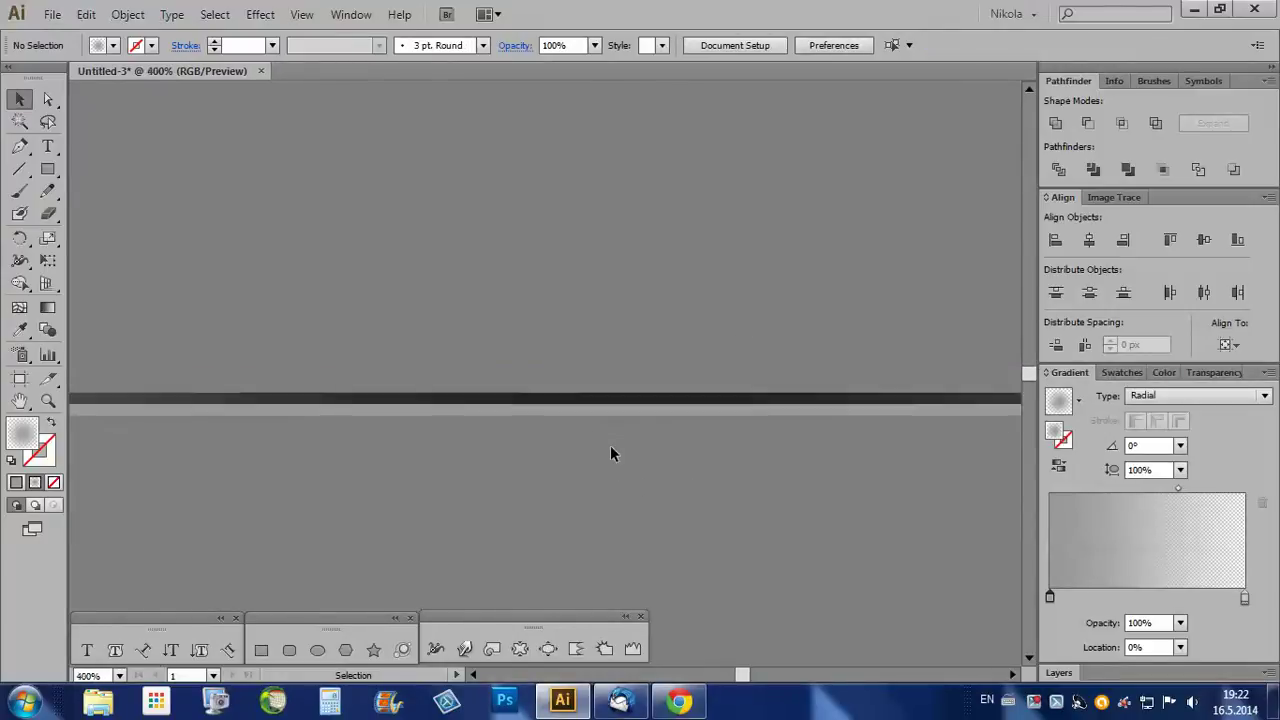
scroll(592, 388, up, 1)
drag(608, 420, 613, 354)
click(617, 286)
scroll(623, 290, down, 3)
scroll(624, 328, down, 1)
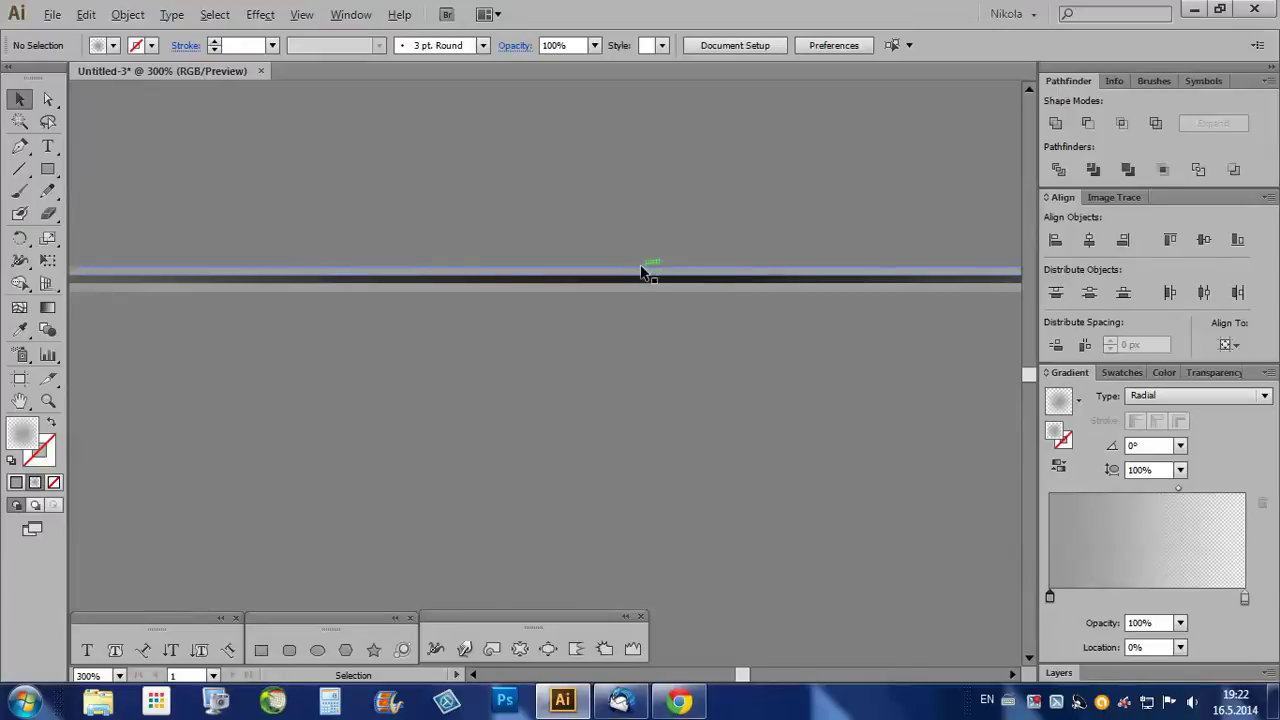
scroll(604, 345, down, 1)
key(alt)
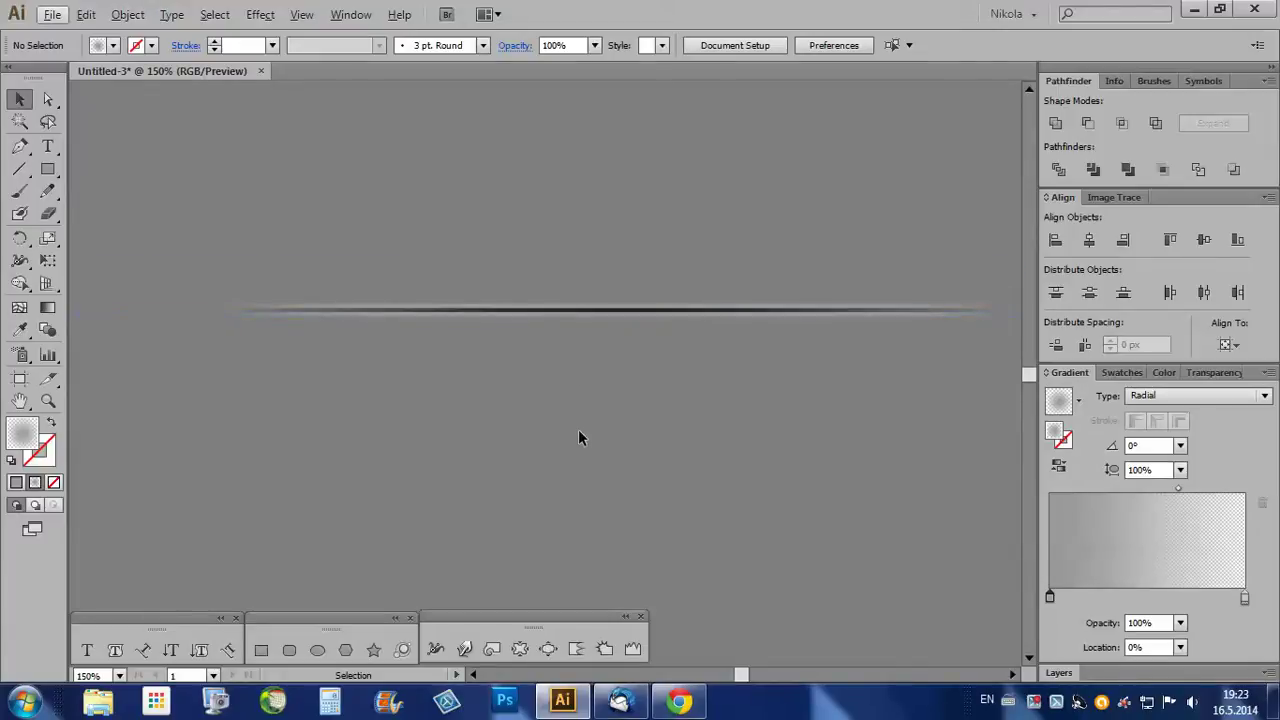
scroll(580, 432, down, 2)
scroll(585, 430, up, 1)
scroll(590, 422, up, 1)
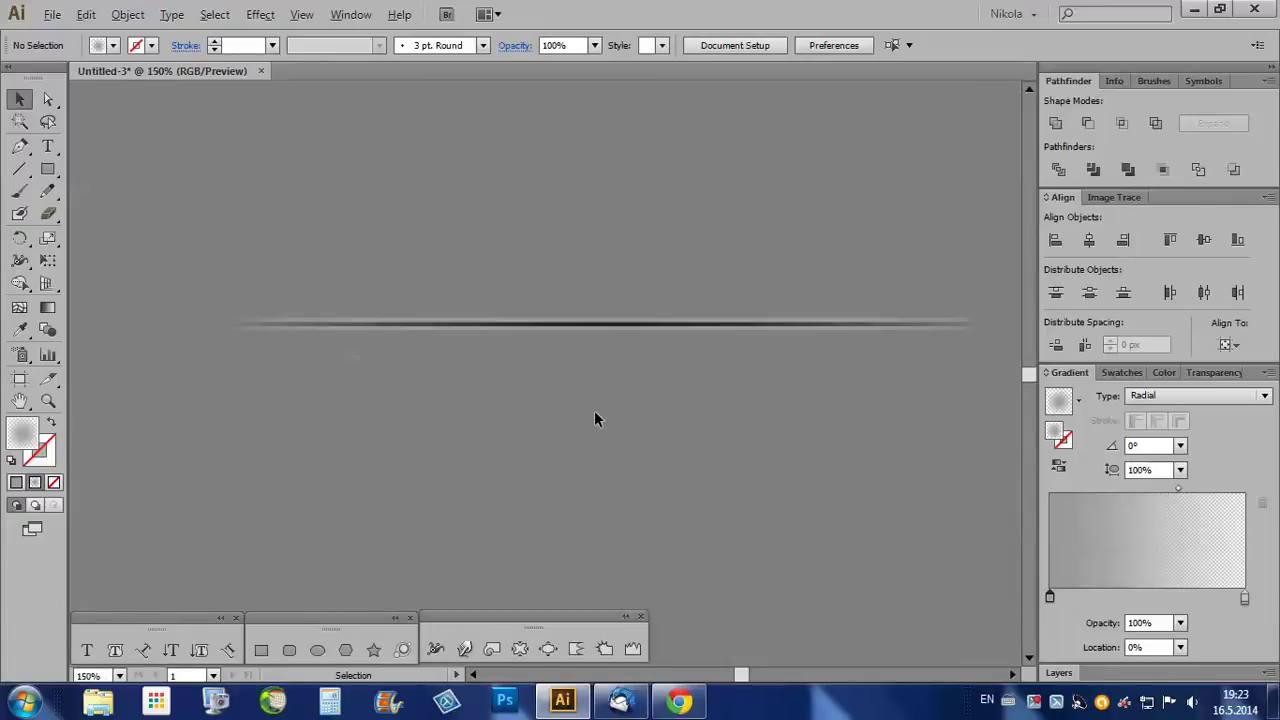
- Set the dark bar's left gradient stop to grey R=77 G=77 B=77
key(alt)
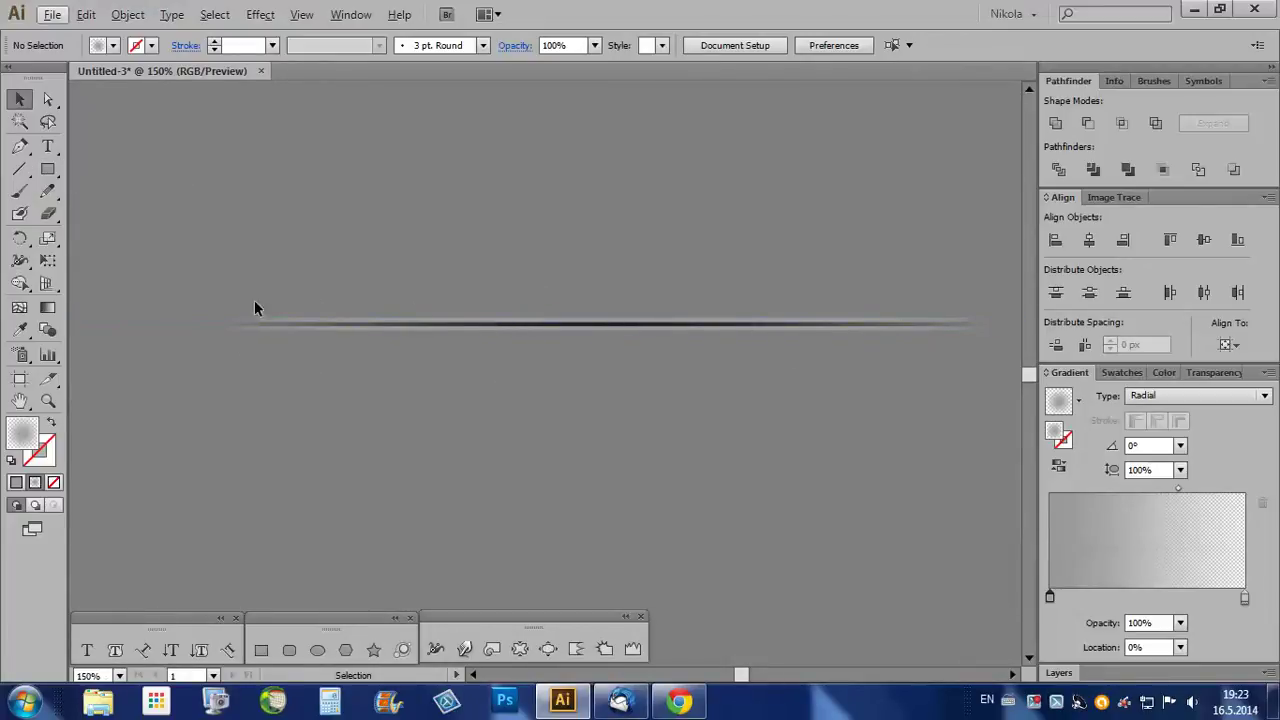
scroll(306, 349, down, 1)
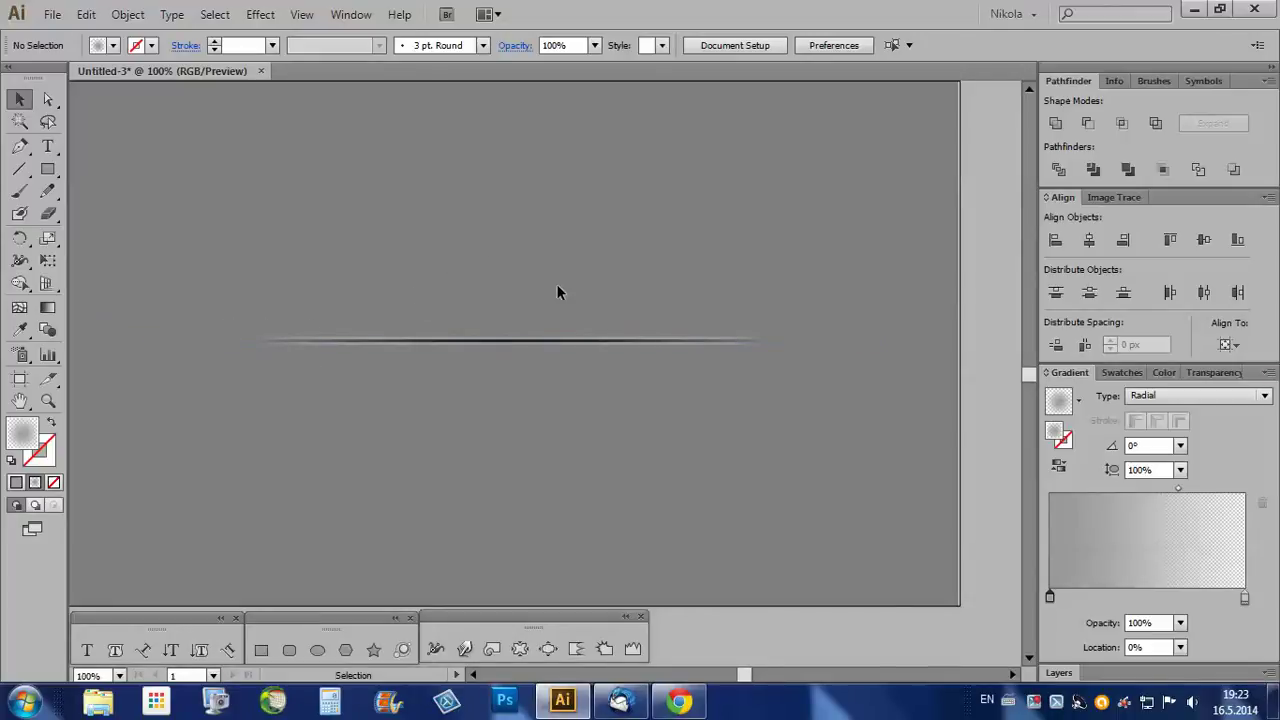
scroll(400, 450, down, 1)
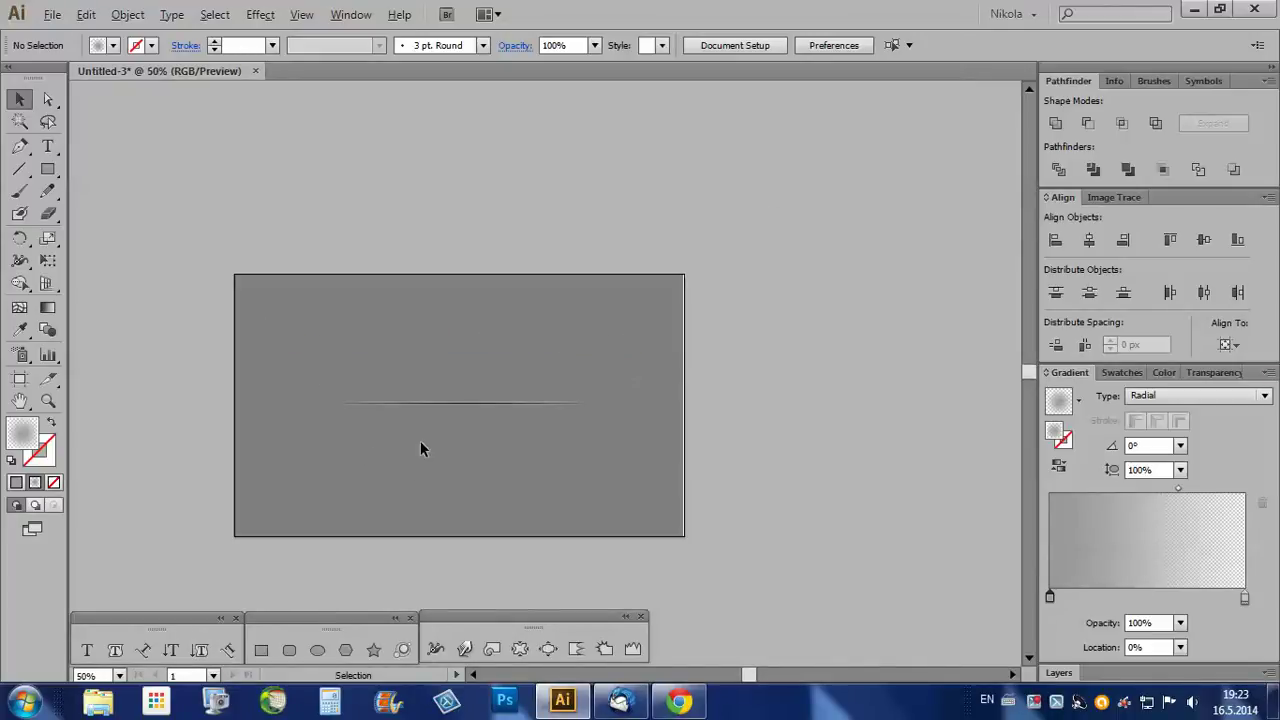
scroll(378, 428, up, 1)
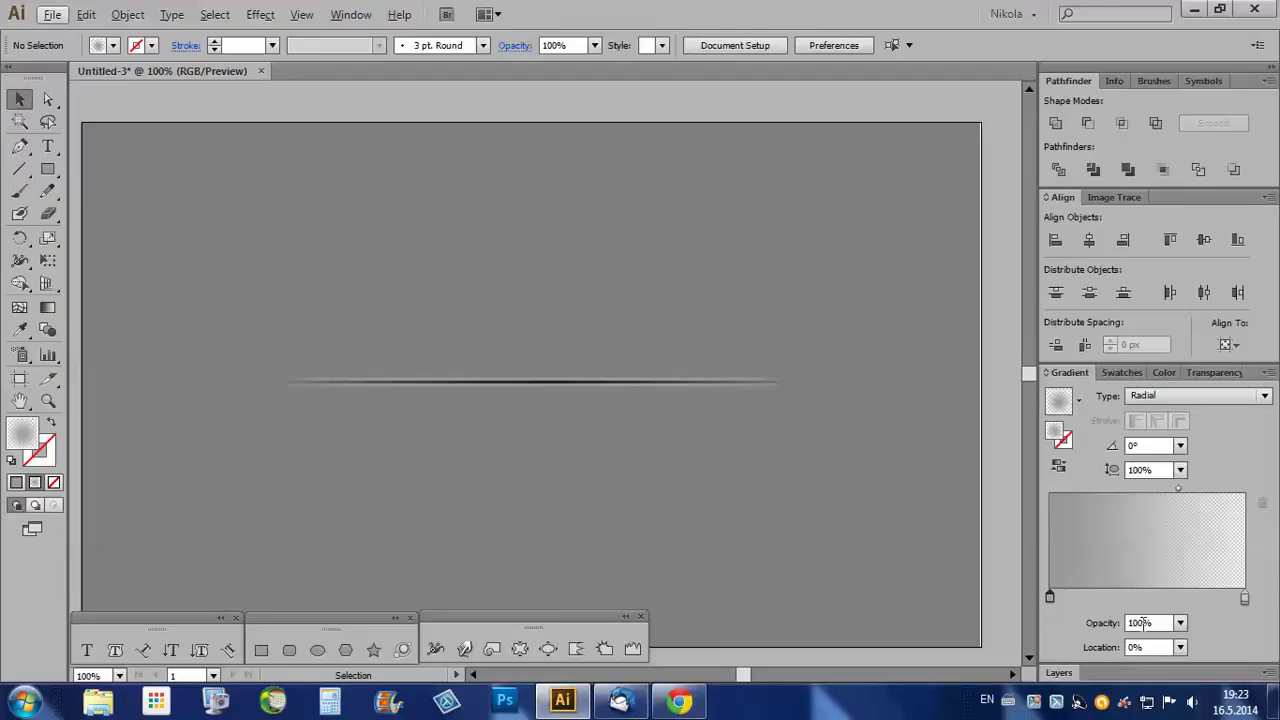
scroll(492, 379, up, 4)
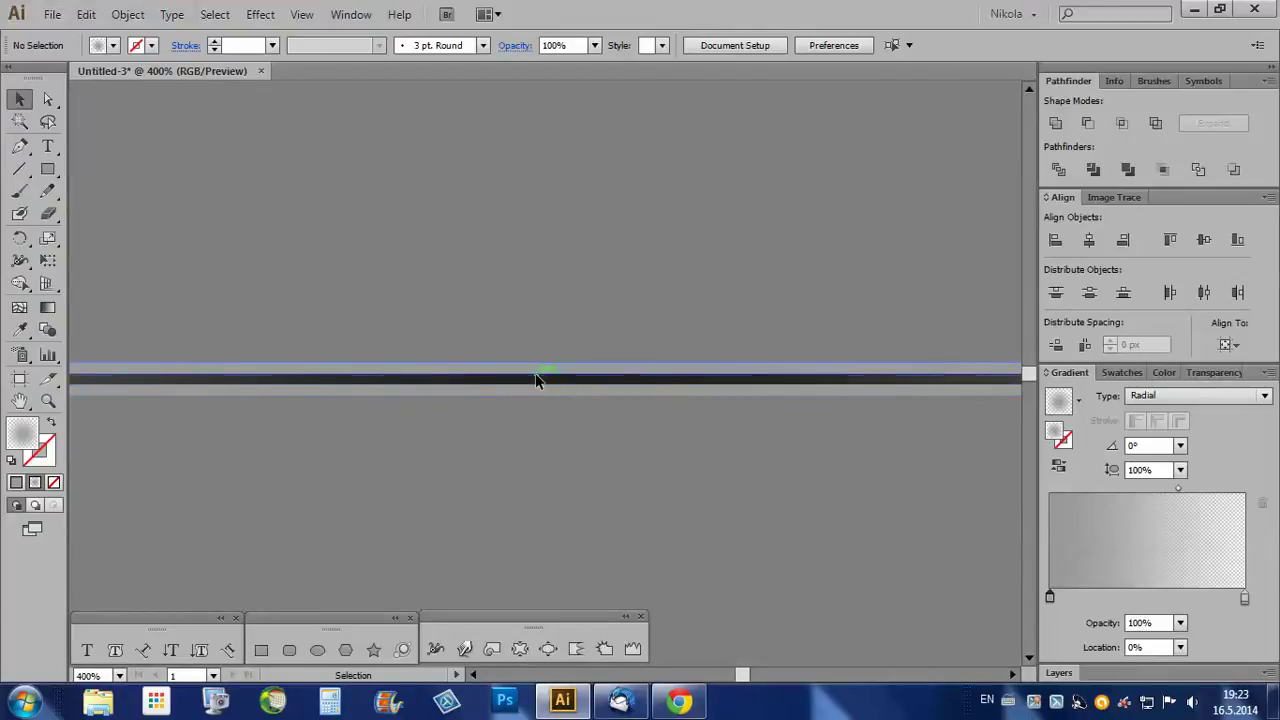
click(535, 373)
scroll(535, 373, up, 4)
click(533, 384)
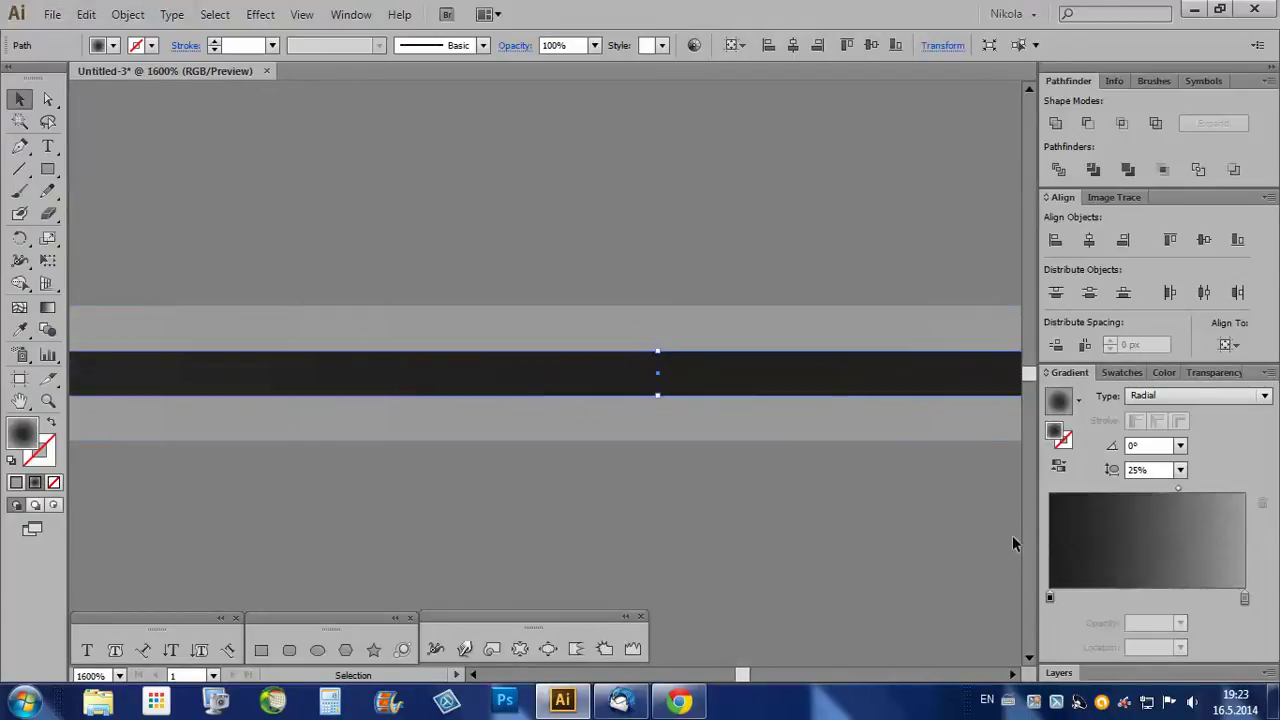
double_click(1050, 597)
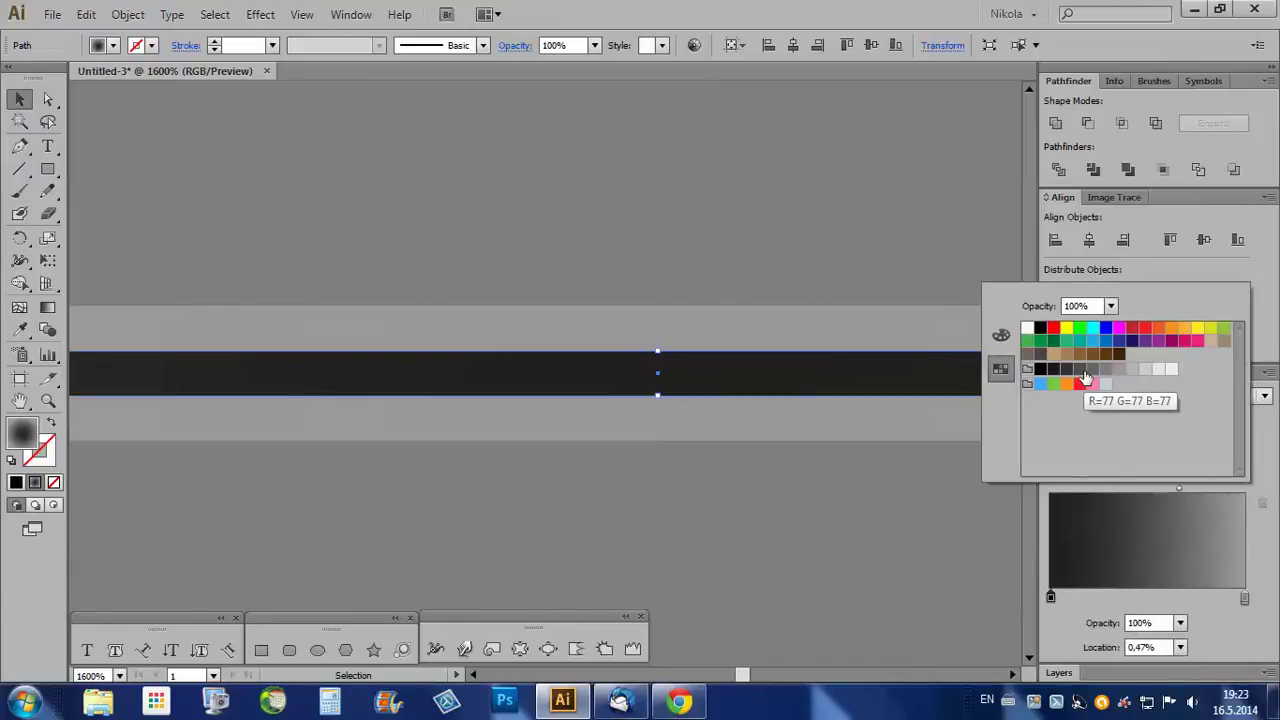
click(1085, 375)
scroll(621, 293, down, 6)
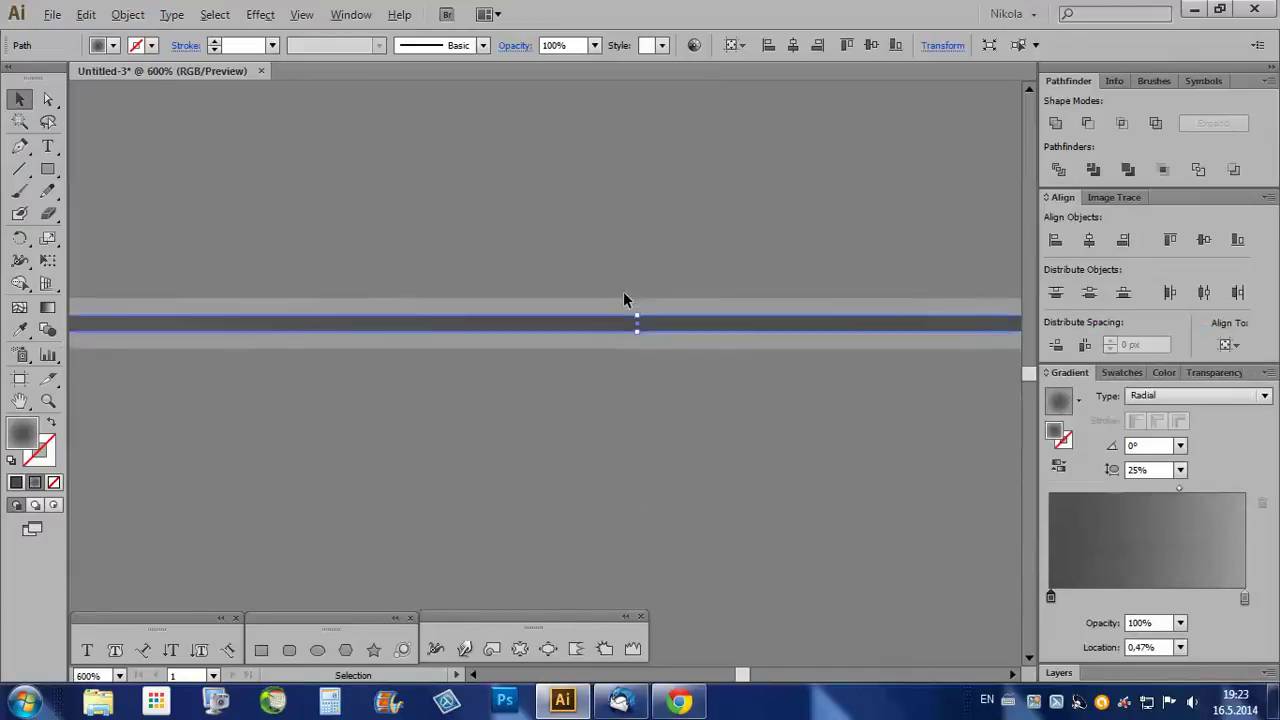
click(631, 399)
- Copy the server-room photo from Chrome and paste it into the Illustrator document
scroll(630, 396, down, 2)
scroll(486, 418, down, 1)
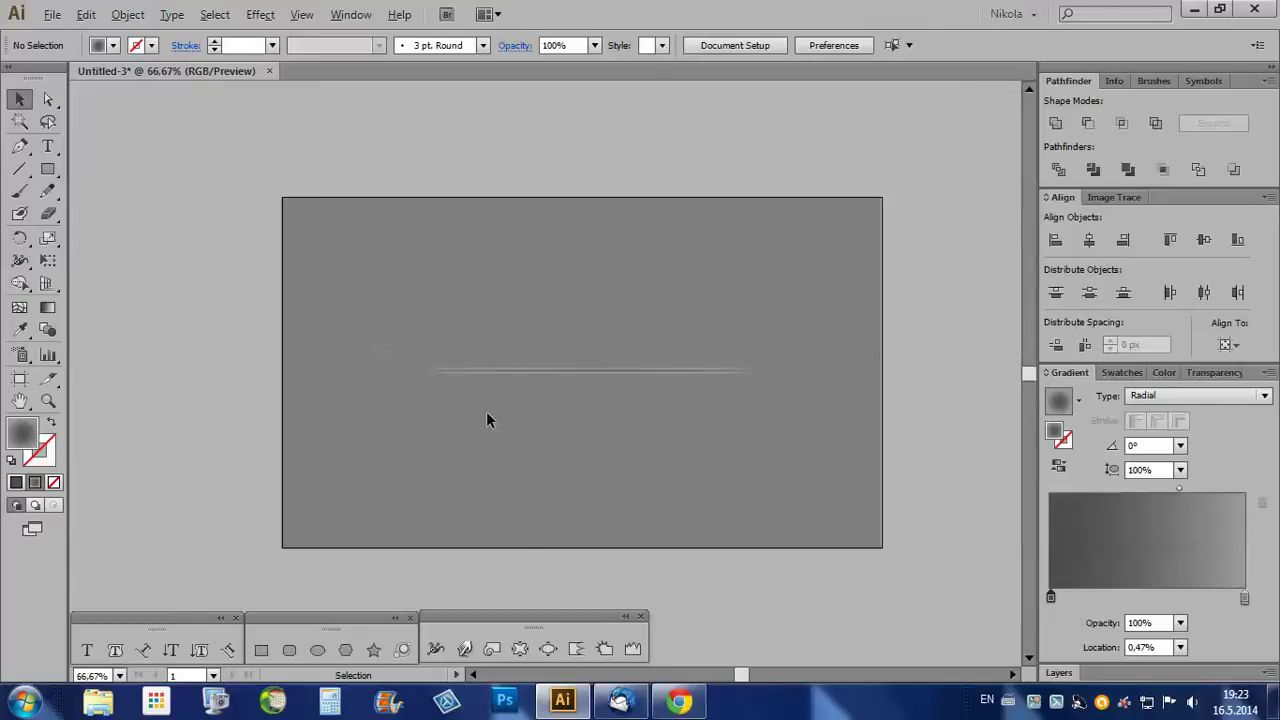
scroll(614, 418, up, 1)
scroll(614, 418, up, 1)
key(ctrl+a)
click(592, 387)
scroll(595, 388, down, 2)
scroll(597, 388, up, 1)
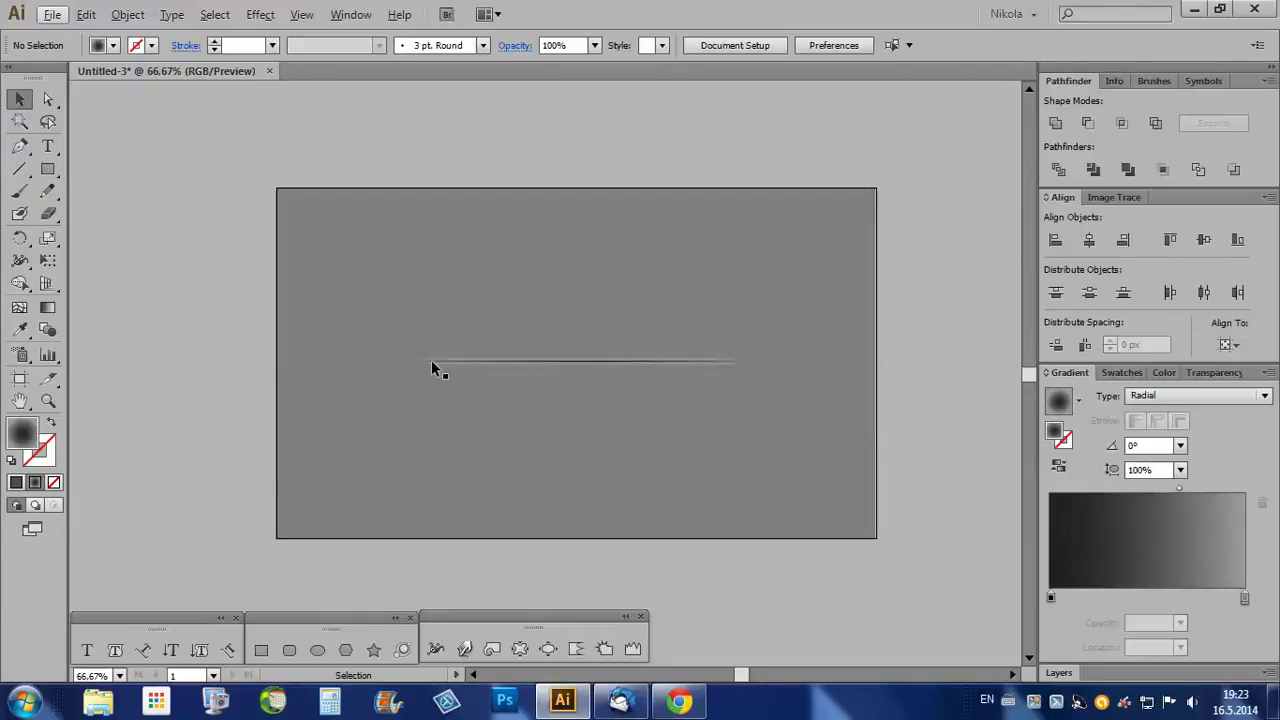
key(alt)
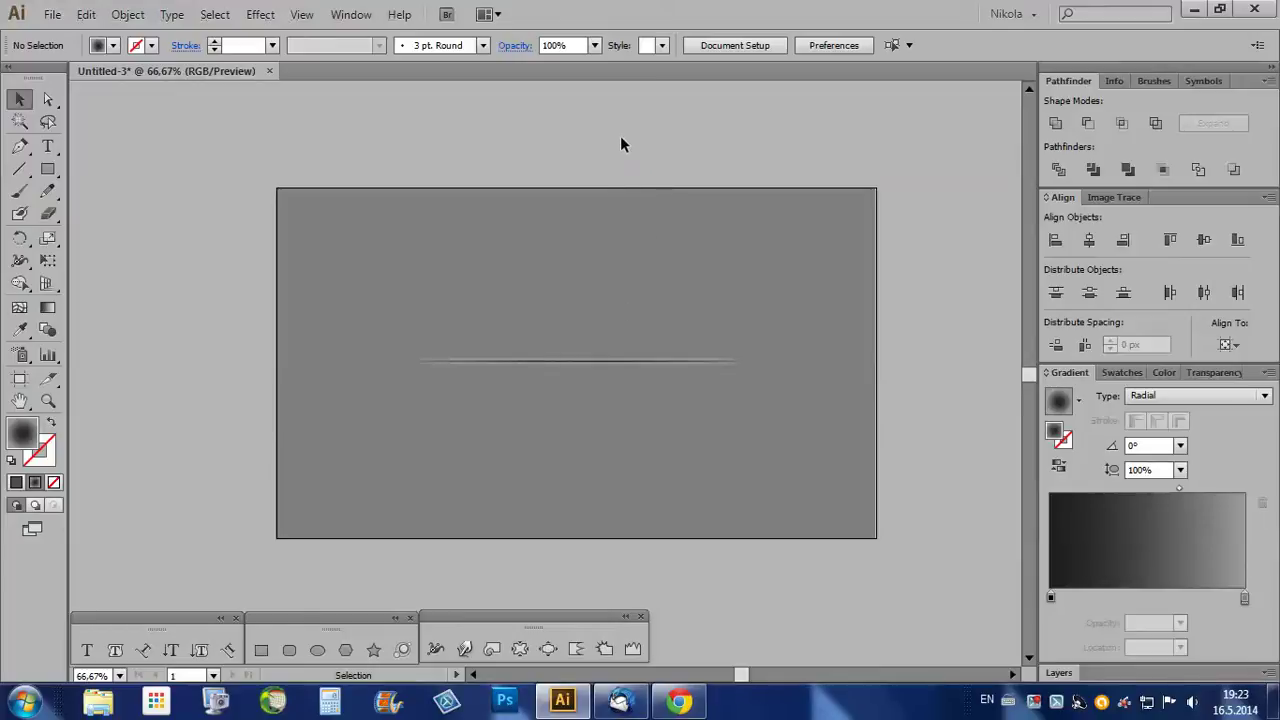
click(684, 702)
right_click(522, 342)
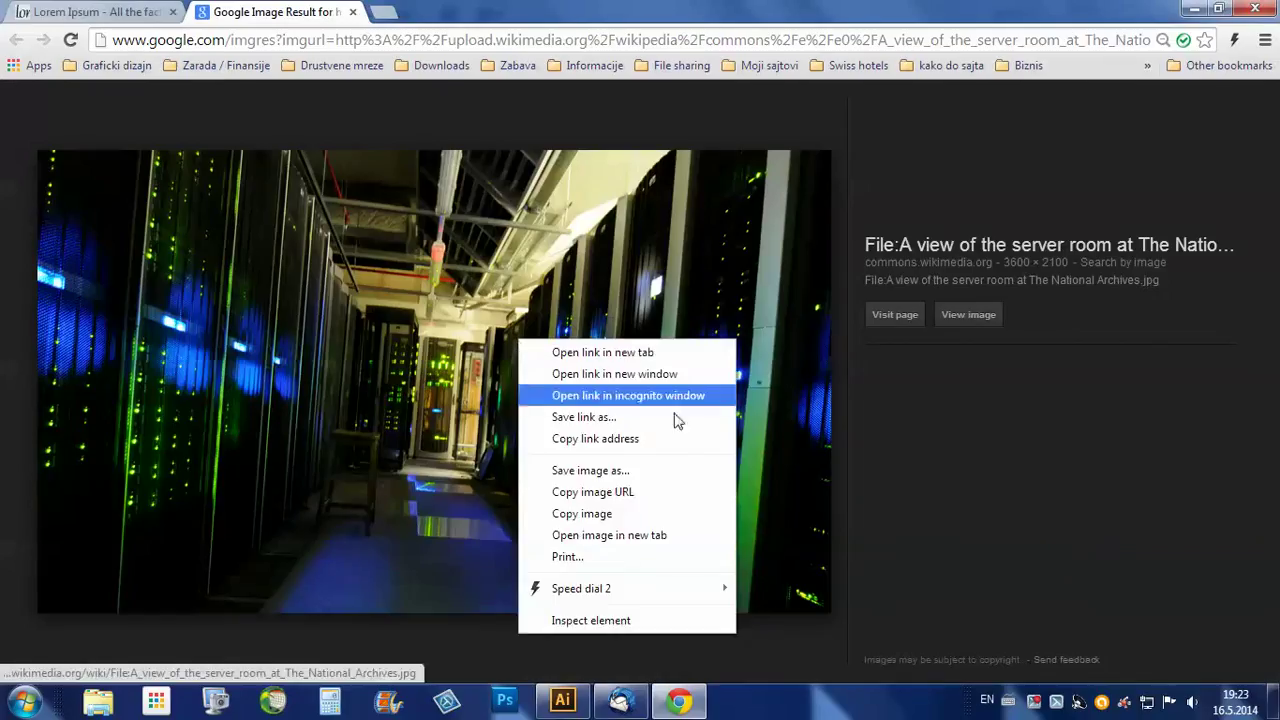
click(598, 513)
key(alt+Tab)
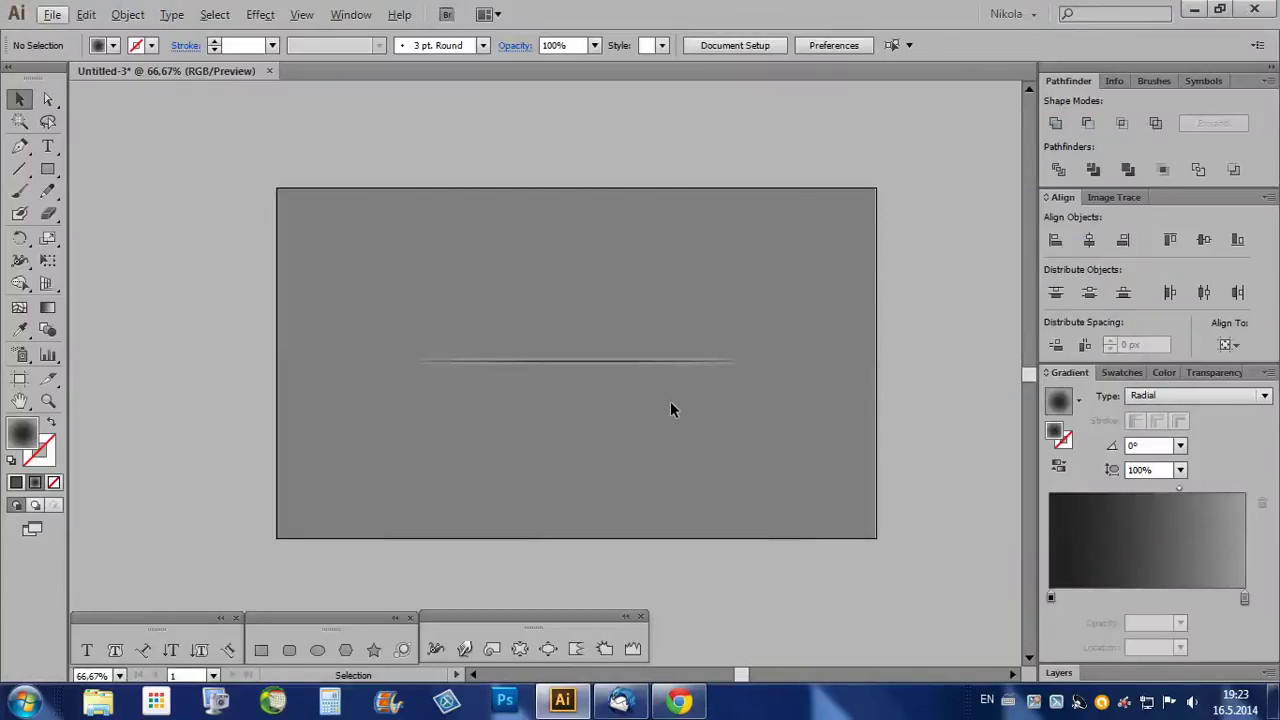
key(ctrl+v)
- Scale the pasted photo down to fit the artboard and move it above the divider line
key(ctrl+minus)
key(ctrl+minus)
key(ctrl+minus)
key(ctrl+minus)
drag(329, 227, 540, 327)
key(ctrl+plus)
key(ctrl+plus)
key(ctrl+plus)
key(ctrl+plus)
key(ctrl+plus)
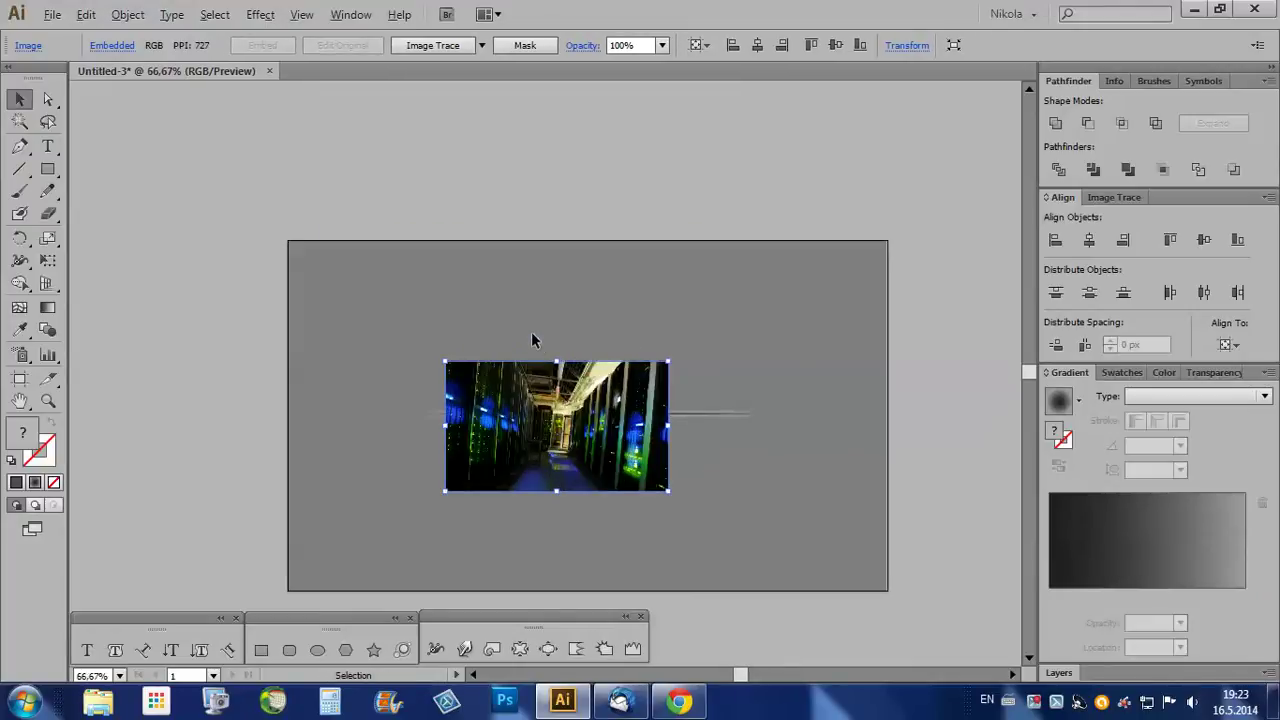
drag(585, 446, 630, 360)
key(ctrl+plus)
- Stretch the photo's left and right edges outward into a wide banner
click(536, 163)
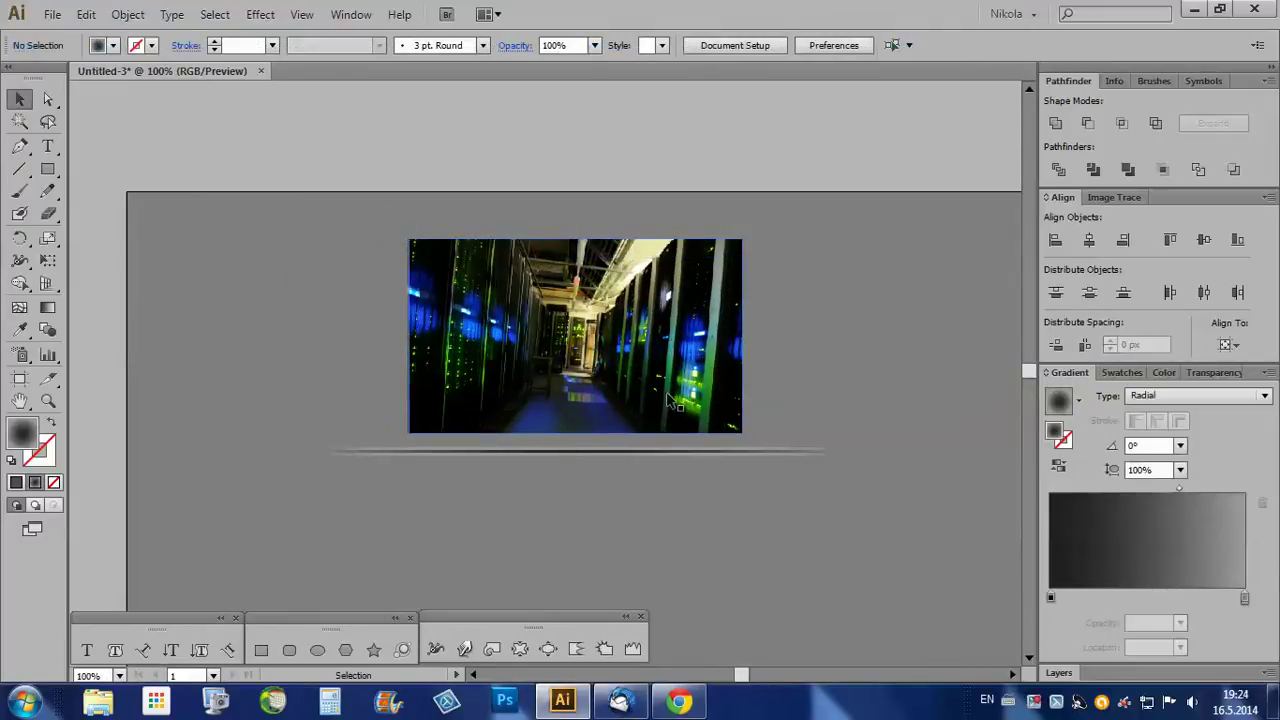
scroll(606, 340, down, 1)
click(500, 314)
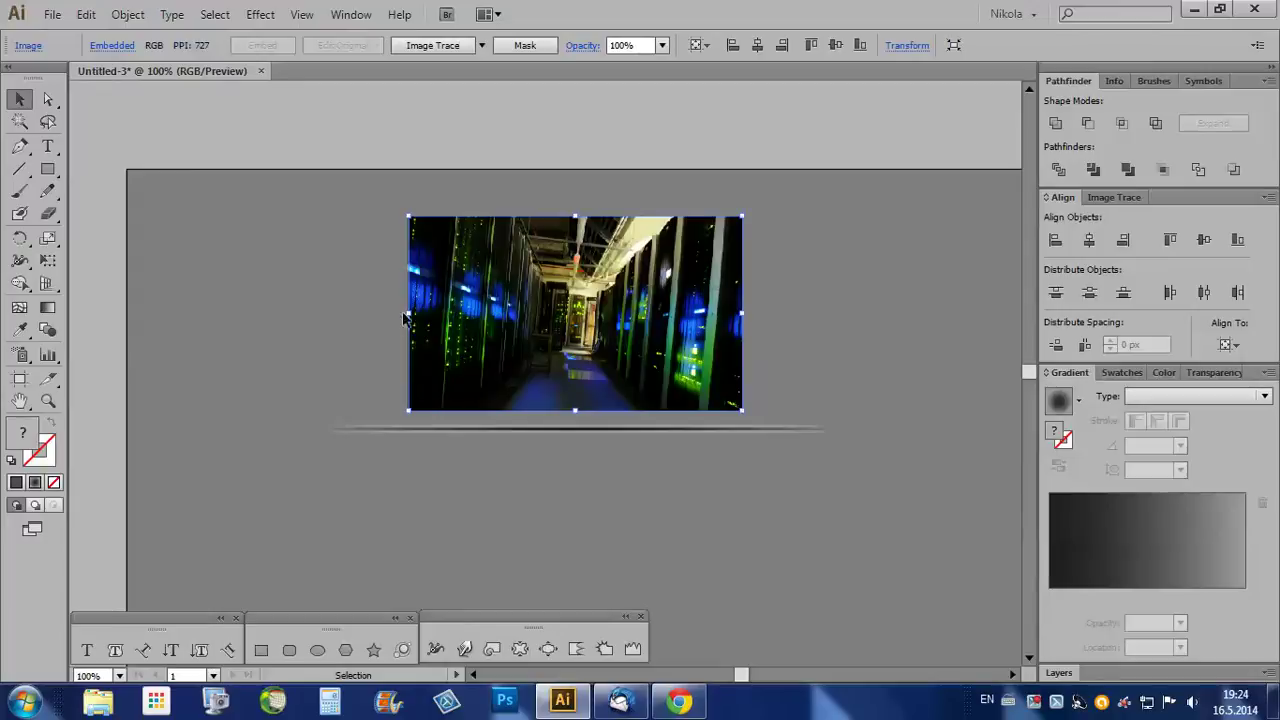
drag(408, 313, 326, 318)
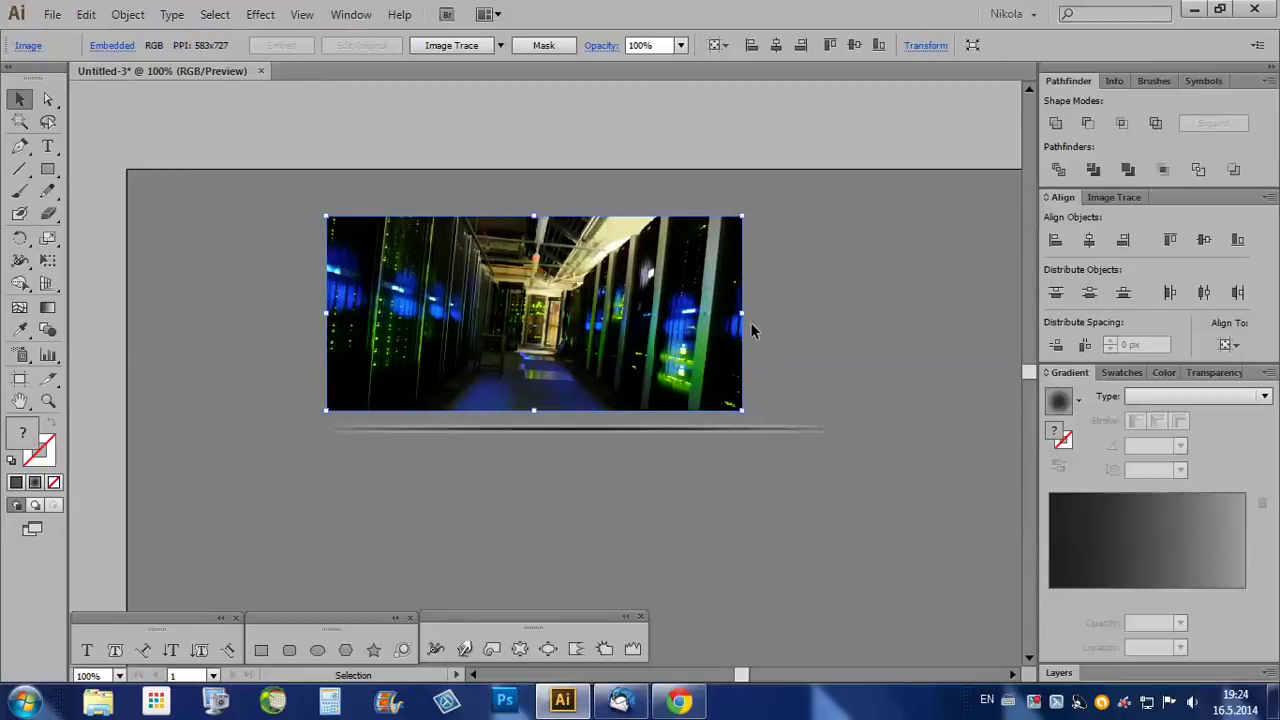
drag(744, 314, 830, 327)
click(683, 134)
scroll(632, 377, down, 1)
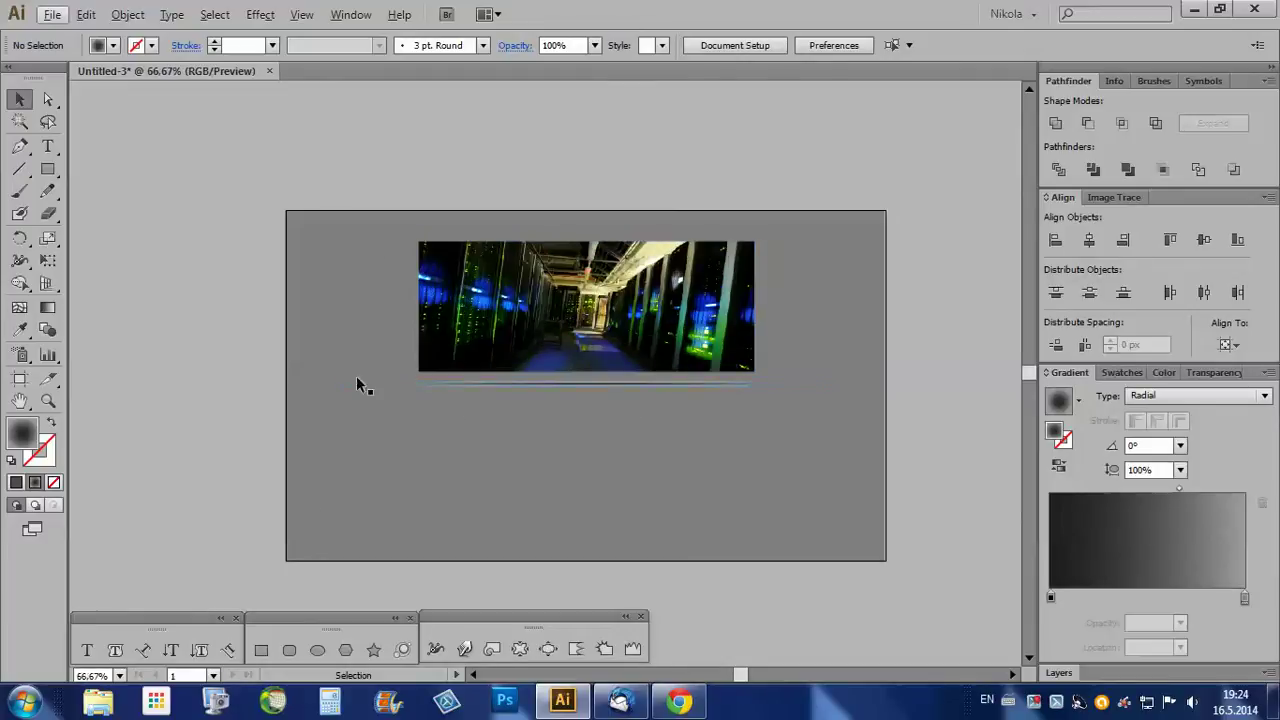
scroll(615, 390, up, 1)
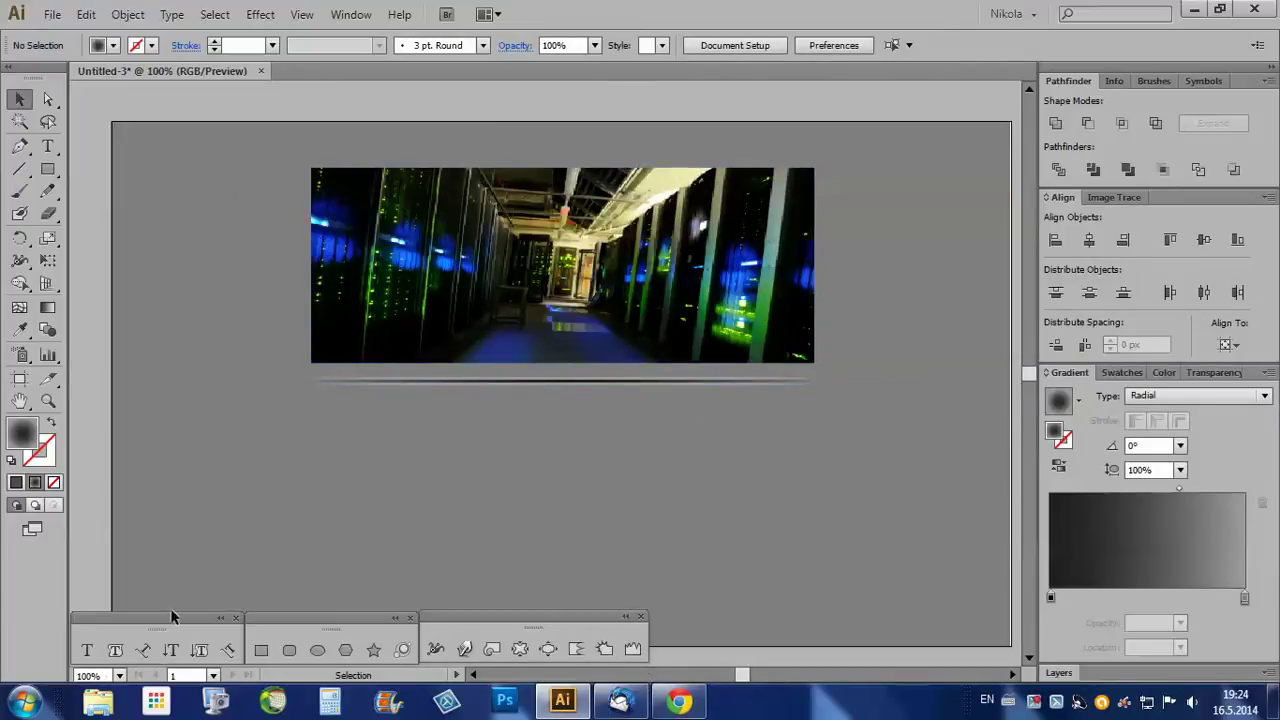
click(87, 651)
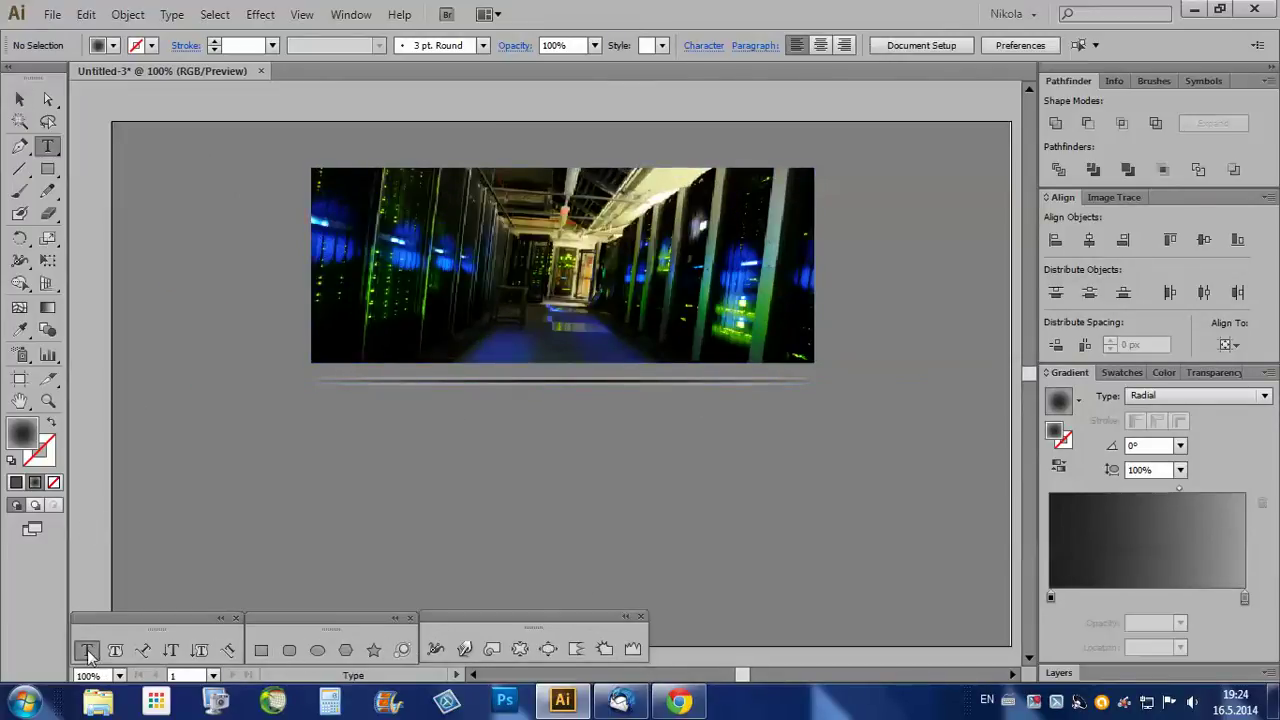
- Draw a text area below the divider line, then bring up Chrome's Lorem Ipsum page
drag(310, 461, 820, 597)
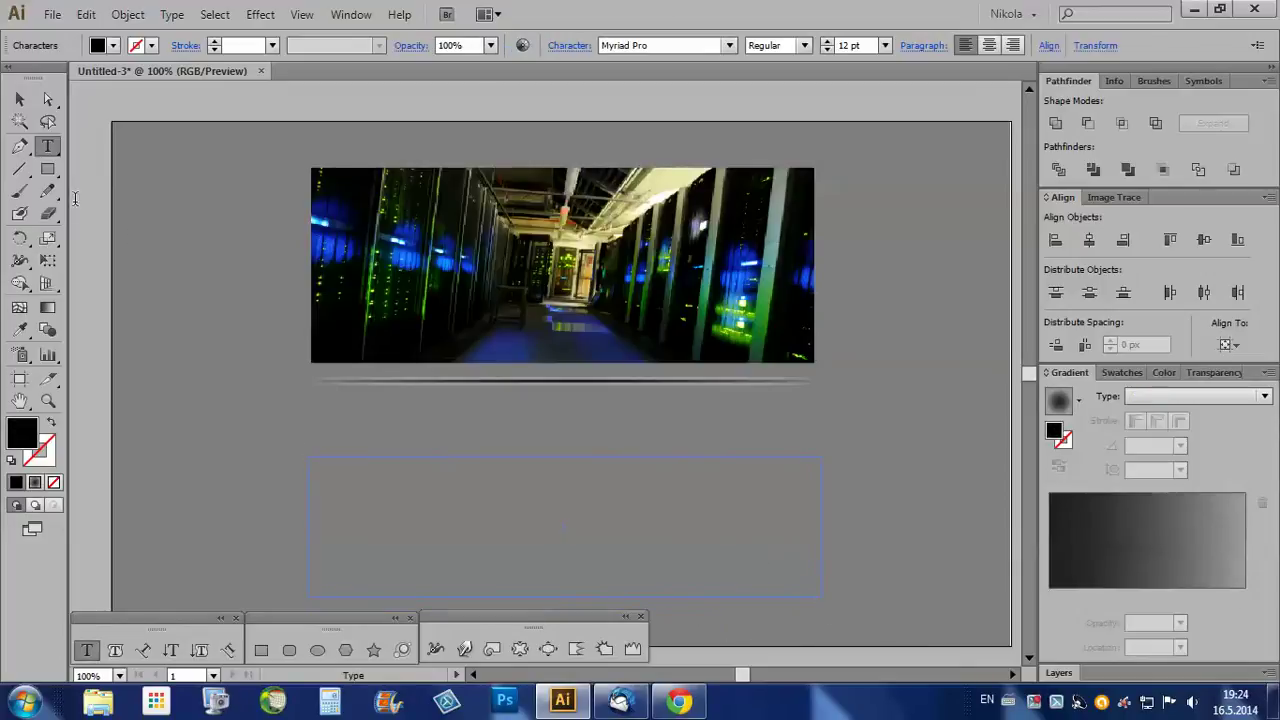
click(680, 702)
click(120, 11)
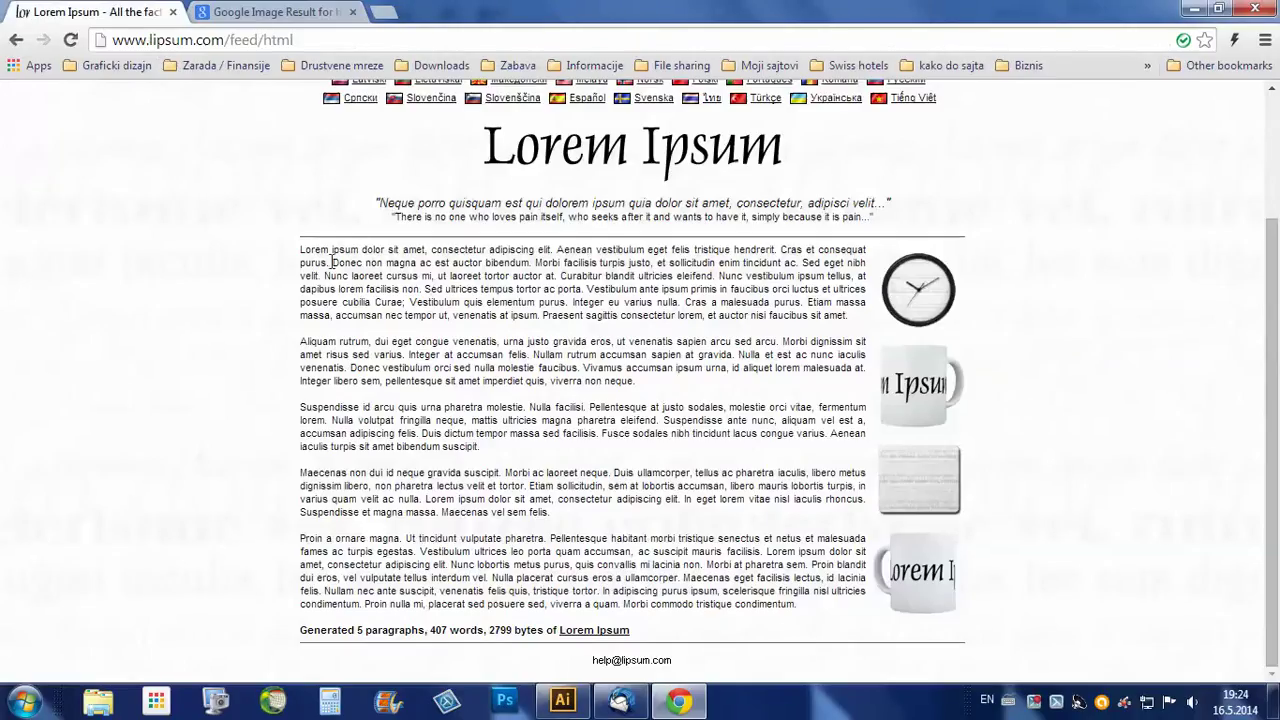
- Copy the five Lorem ipsum paragraphs from lipsum.com and return to Illustrator
mouse_move(300, 256)
mouse_down()
mouse_move(600, 520)
mouse_move(808, 606)
mouse_move(520, 433)
mouse_move(294, 251)
mouse_up()
click(803, 608)
right_click(345, 270)
click(380, 276)
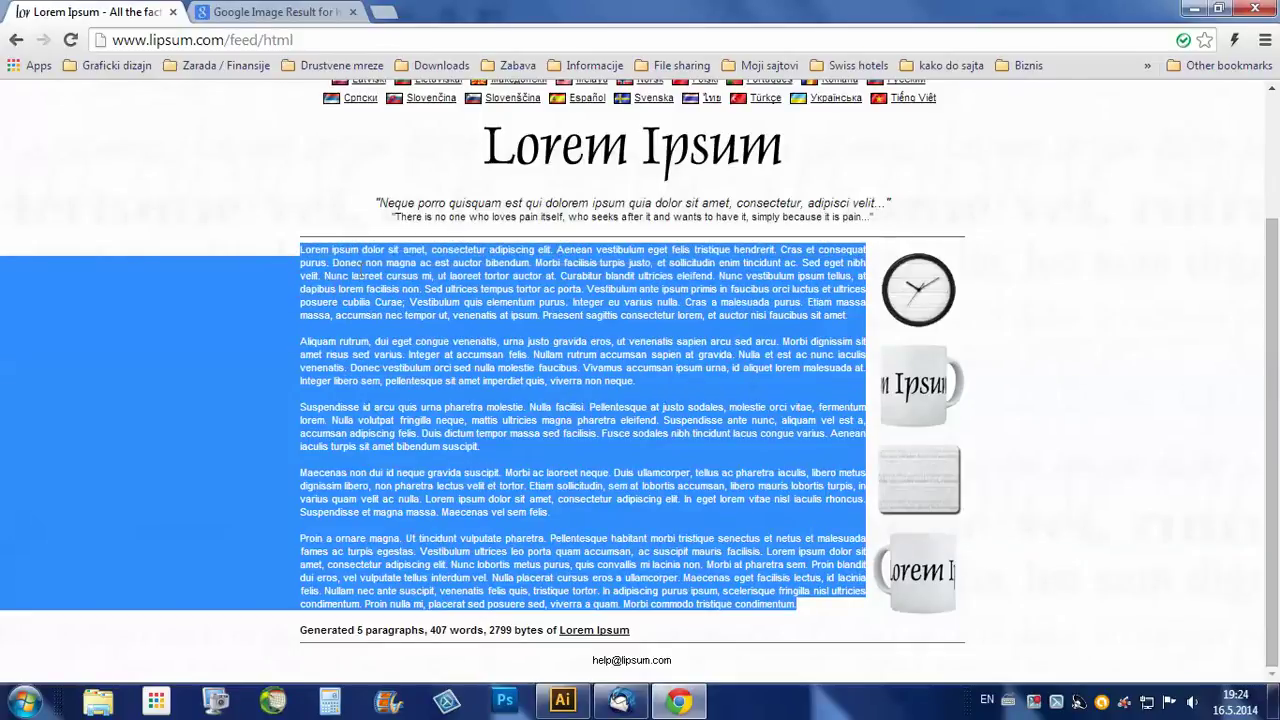
click(680, 702)
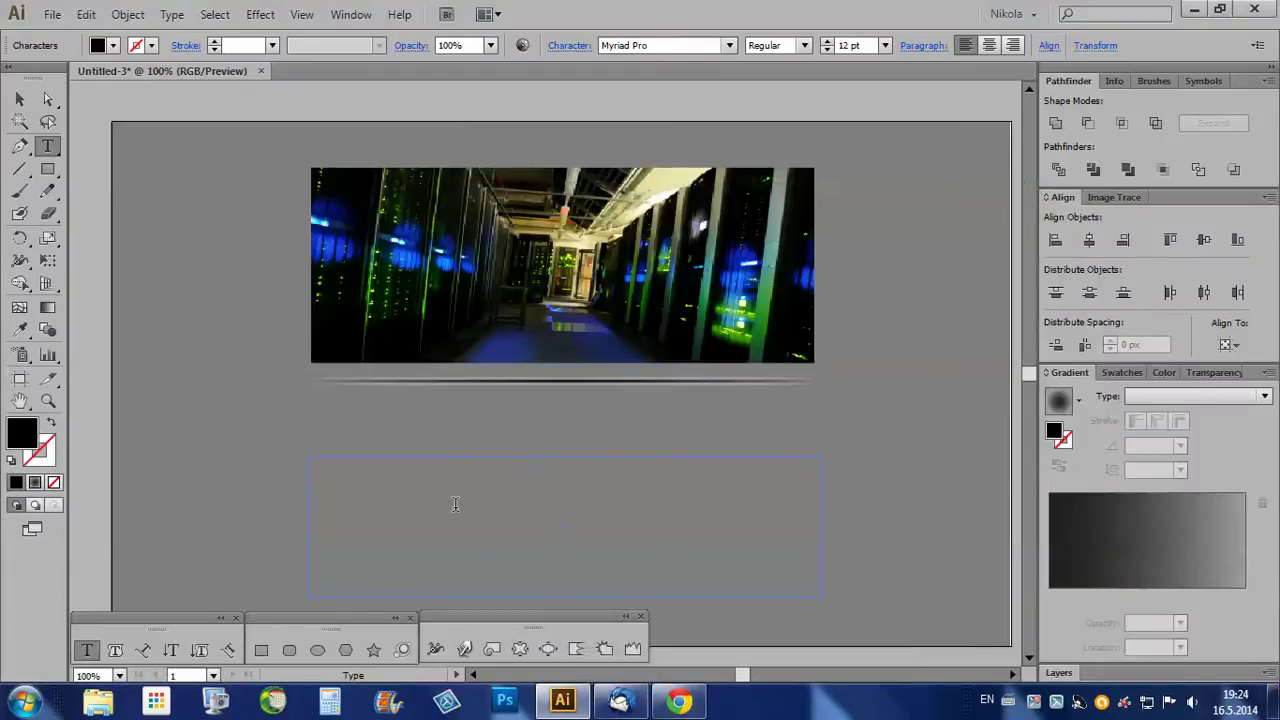
- Paste the Lorem ipsum paragraphs into the text area
key(ctrl+v)
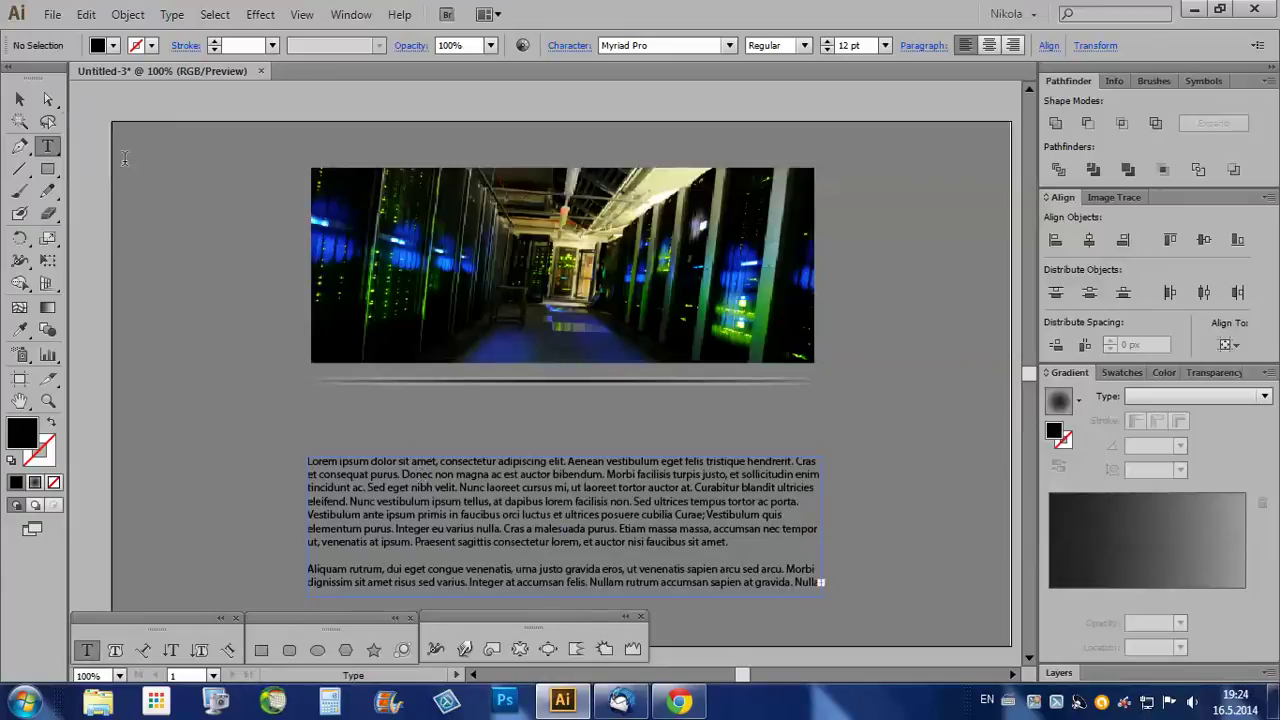
click(19, 99)
key(ctrl+minus)
click(915, 412)
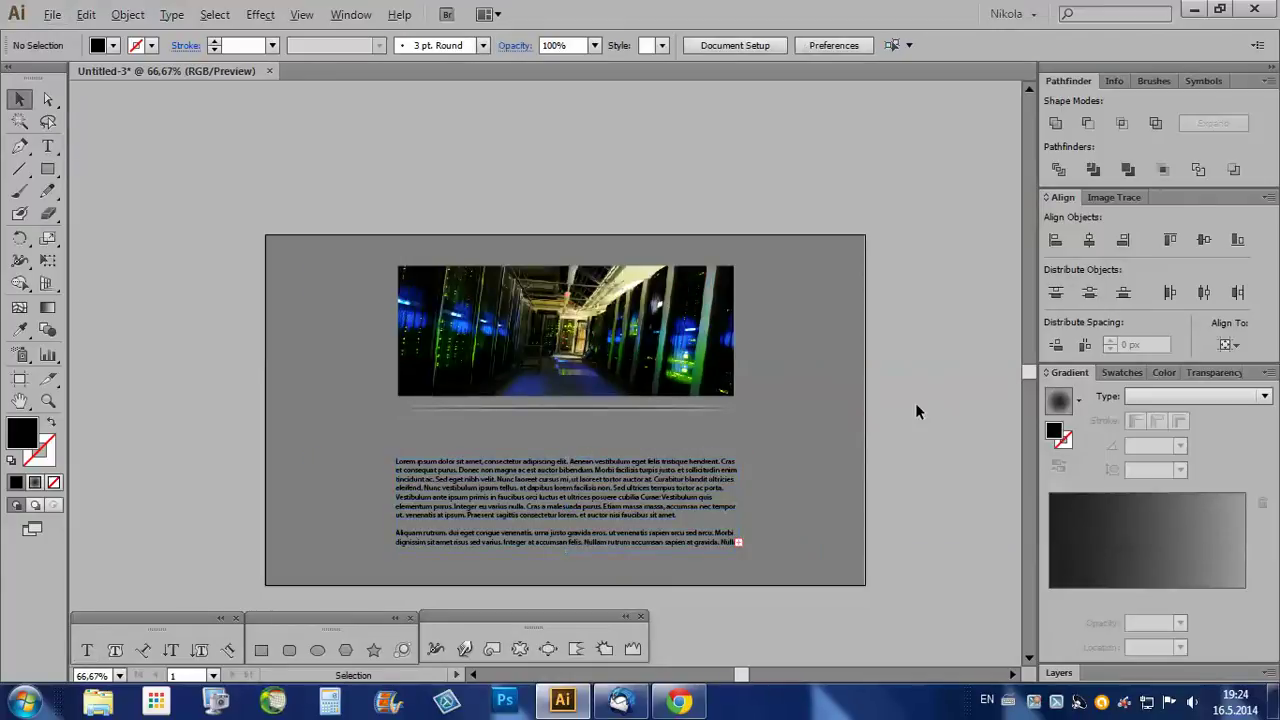
key(ctrl+plus)
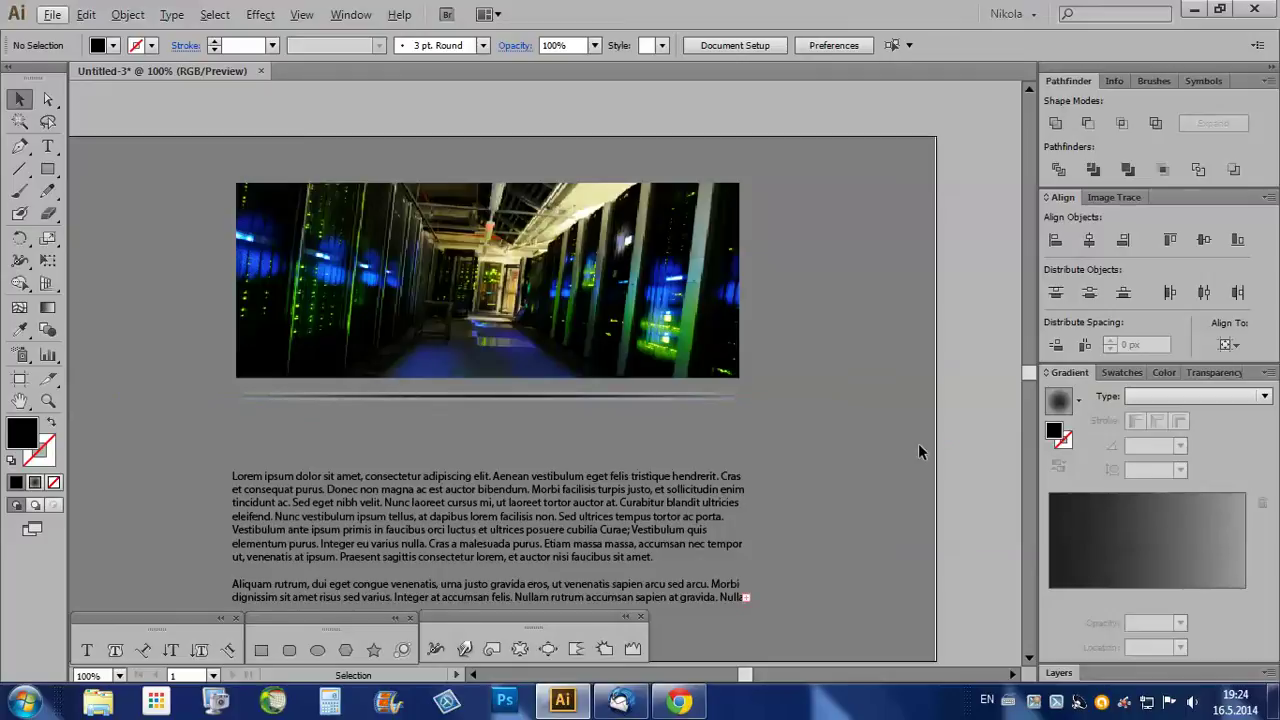
- Group the divider line's parts, centre-align them, and nudge the divider down toward the text
click(775, 397)
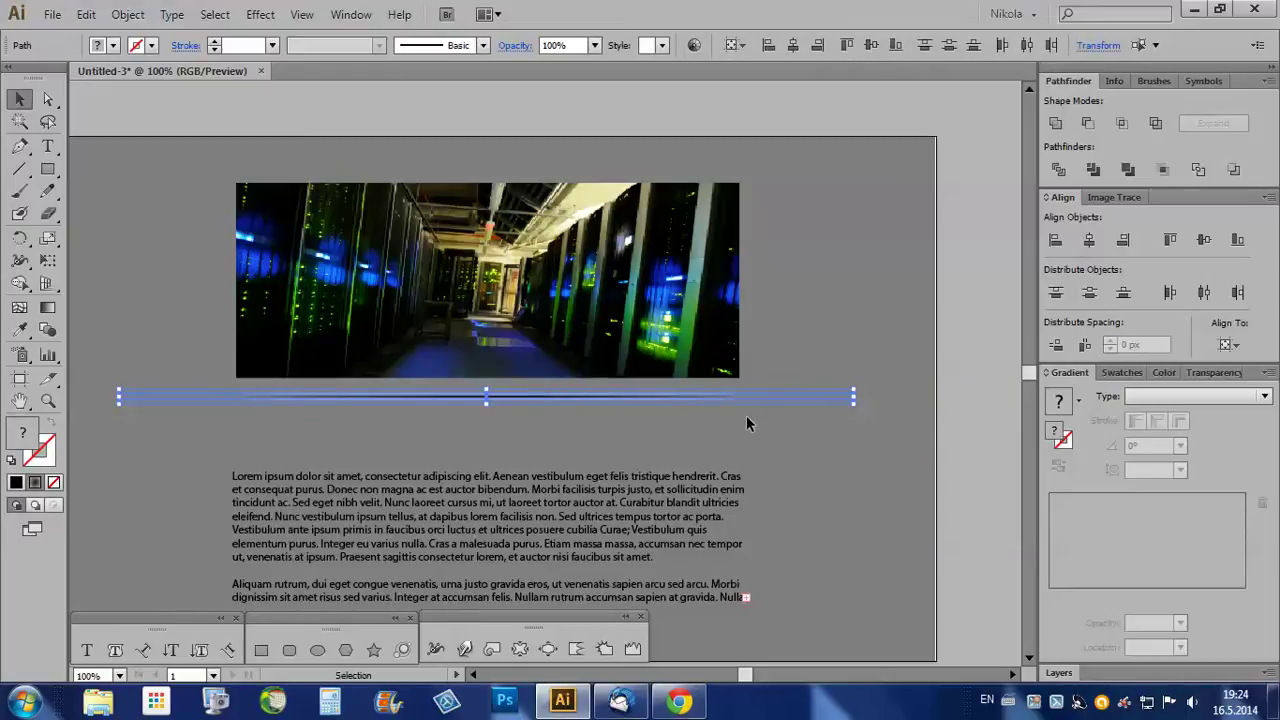
key(ctrl+g)
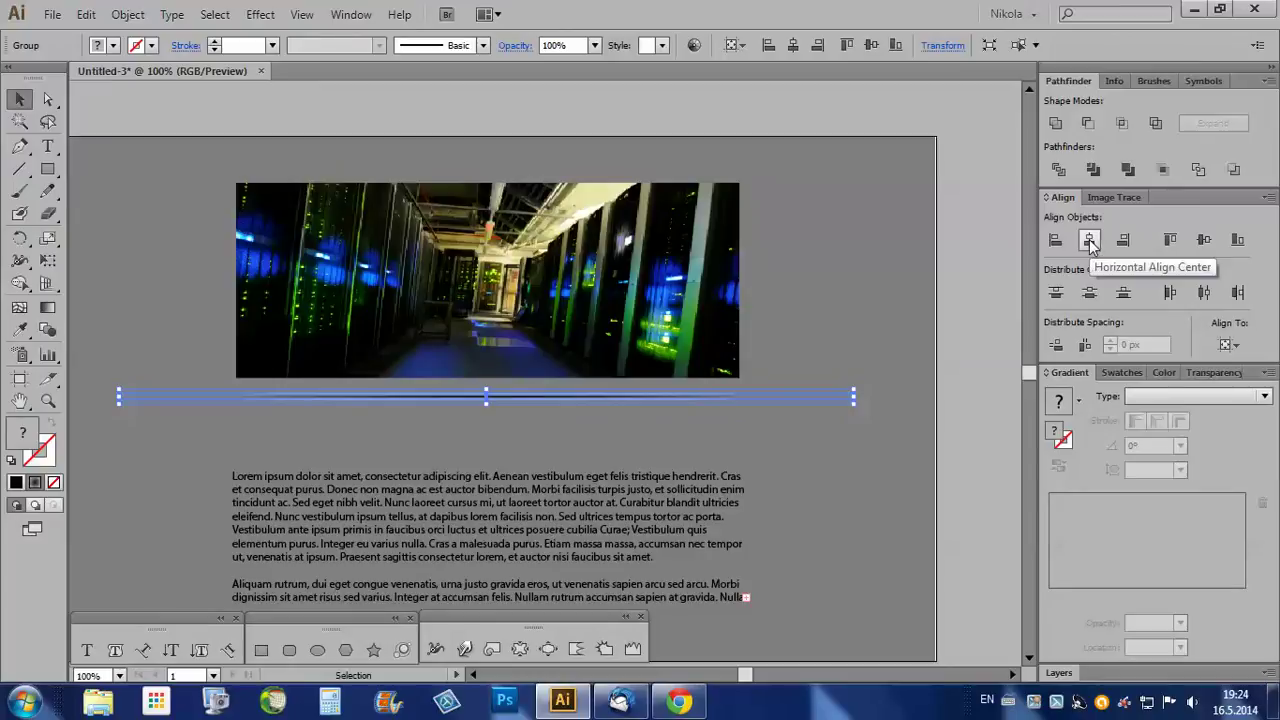
click(1204, 242)
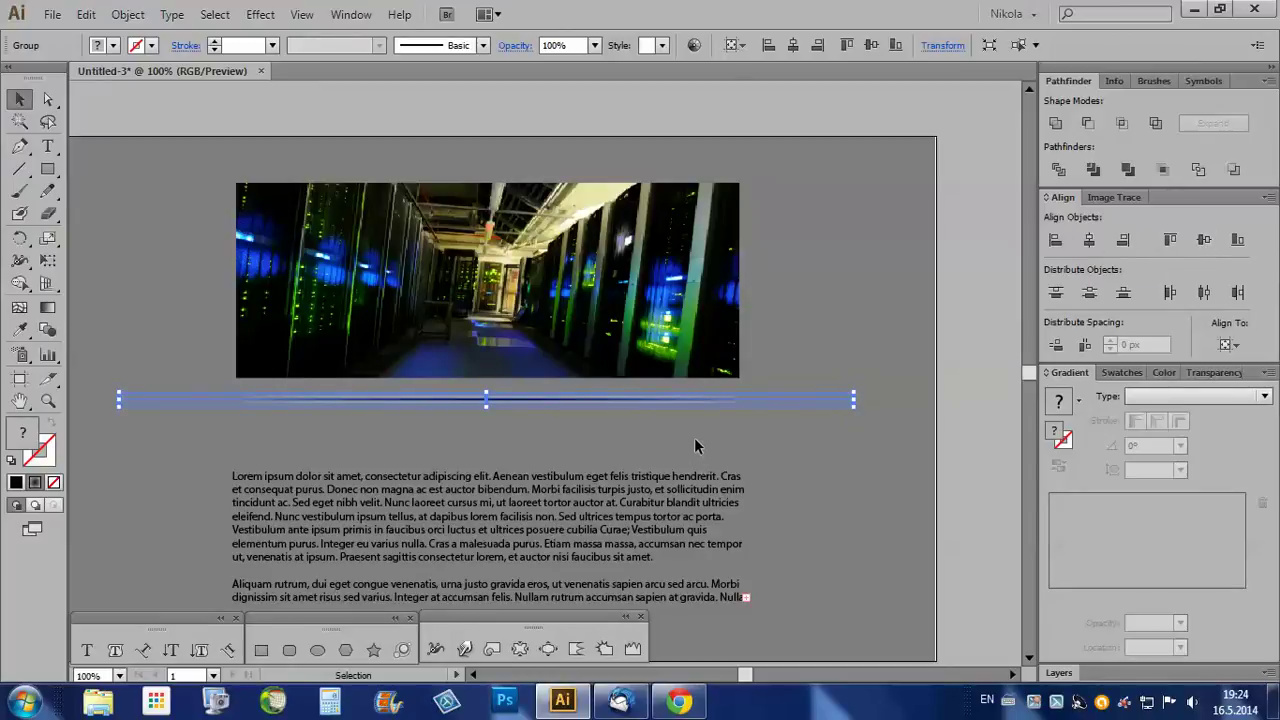
key(shift+Down)
key(shift+Down)
key(shift+Down)
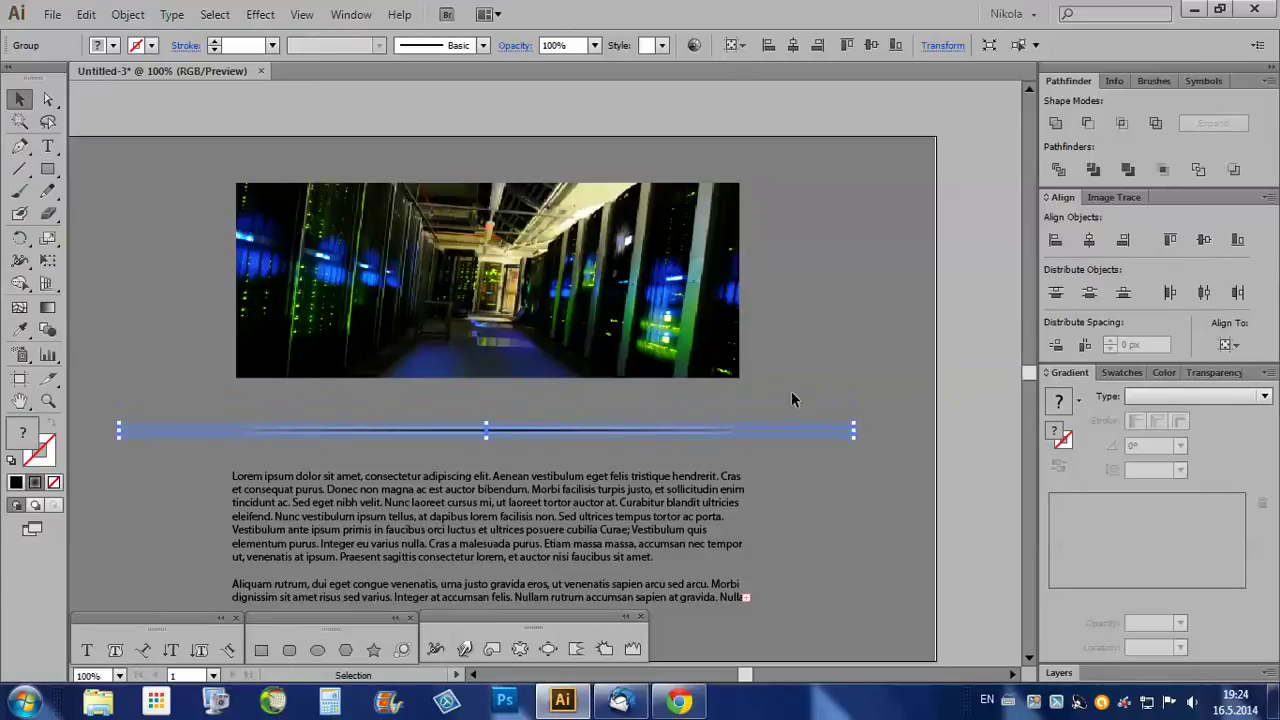
click(805, 399)
scroll(827, 420, down, 2)
scroll(705, 505, up, 2)
key(alt)
scroll(84, 344, up, 1)
scroll(84, 344, down, 1)
scroll(133, 338, down, 1)
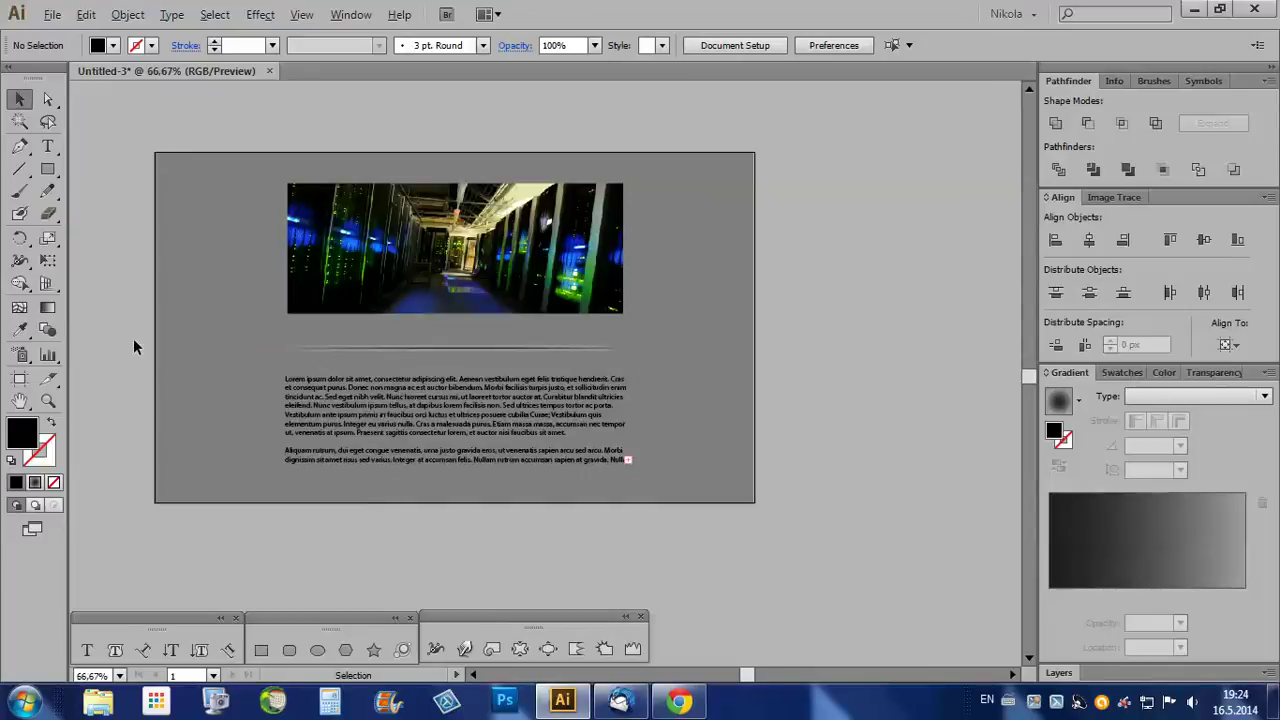
scroll(340, 327, up, 1)
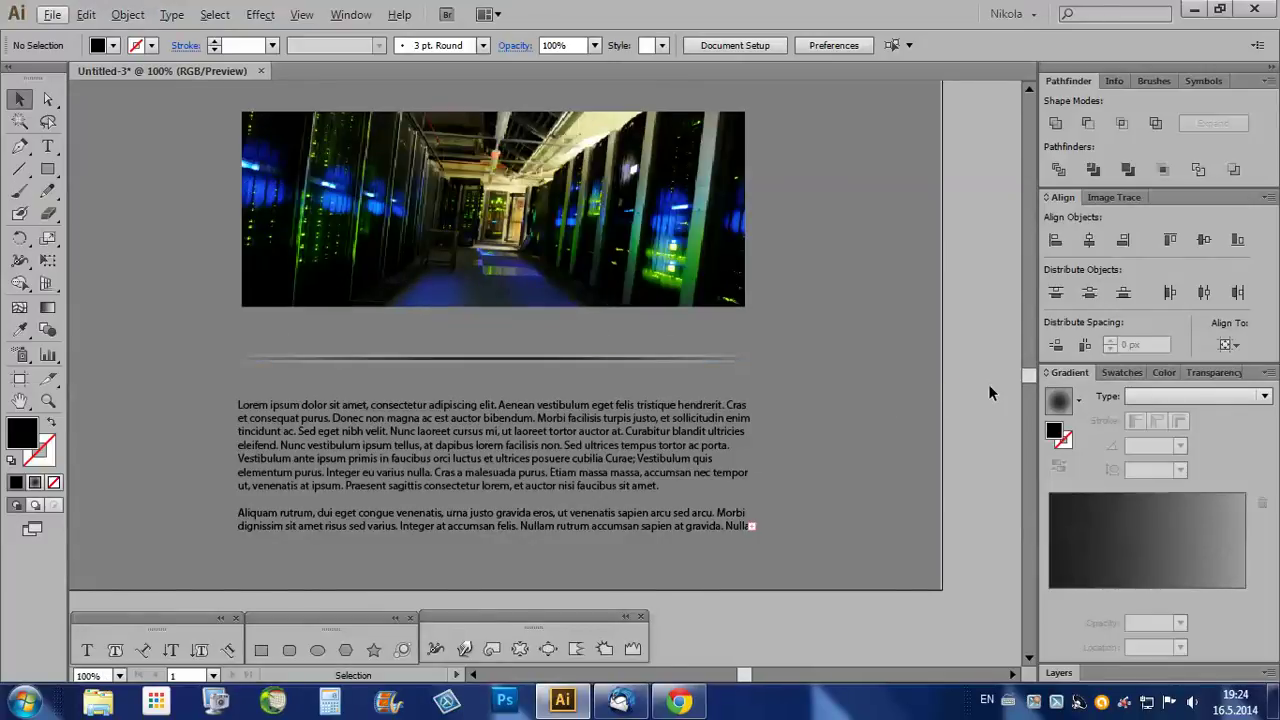
scroll(975, 390, down, 1)
scroll(1004, 368, up, 1)
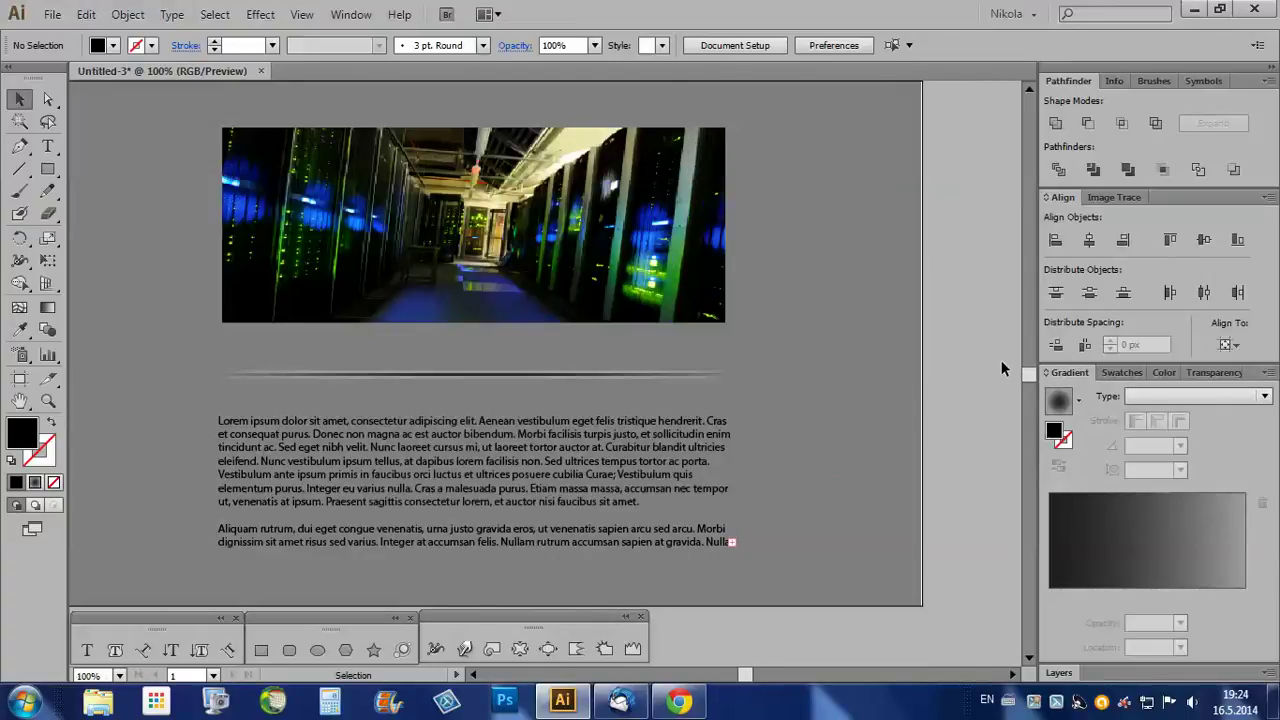
scroll(961, 391, down, 1)
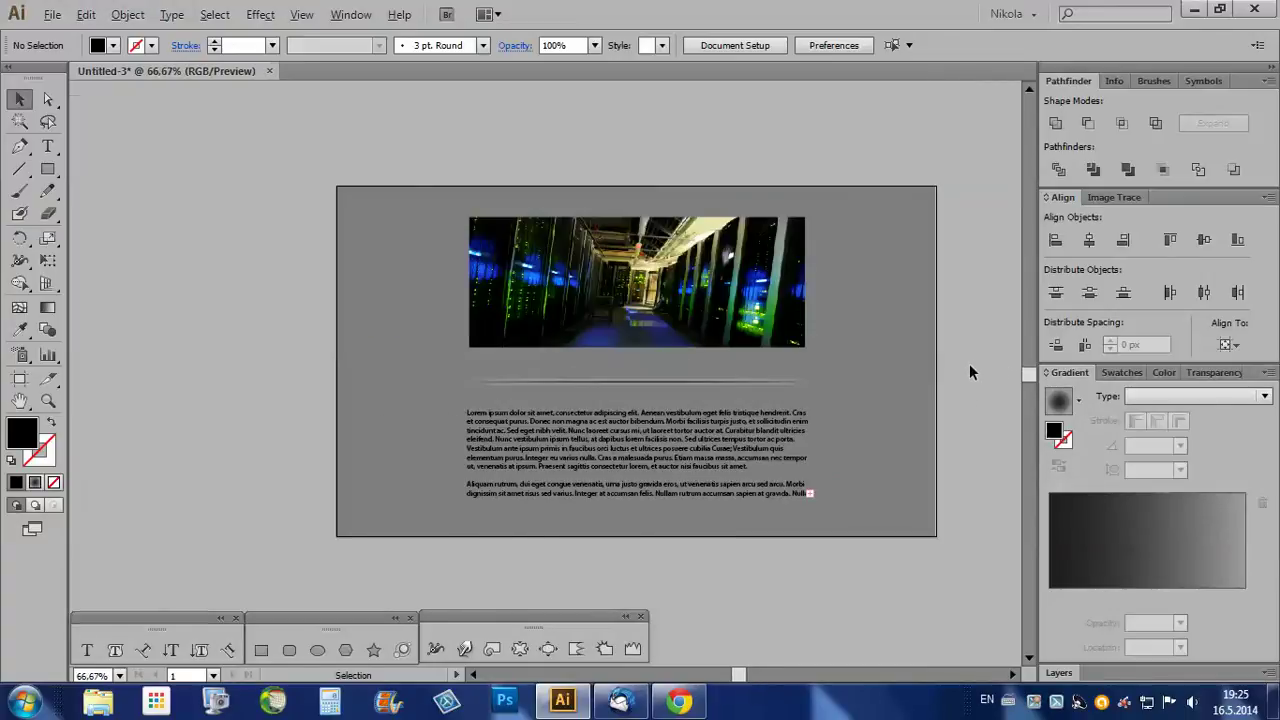
scroll(969, 371, up, 1)
scroll(969, 363, down, 2)
scroll(969, 363, up, 1)
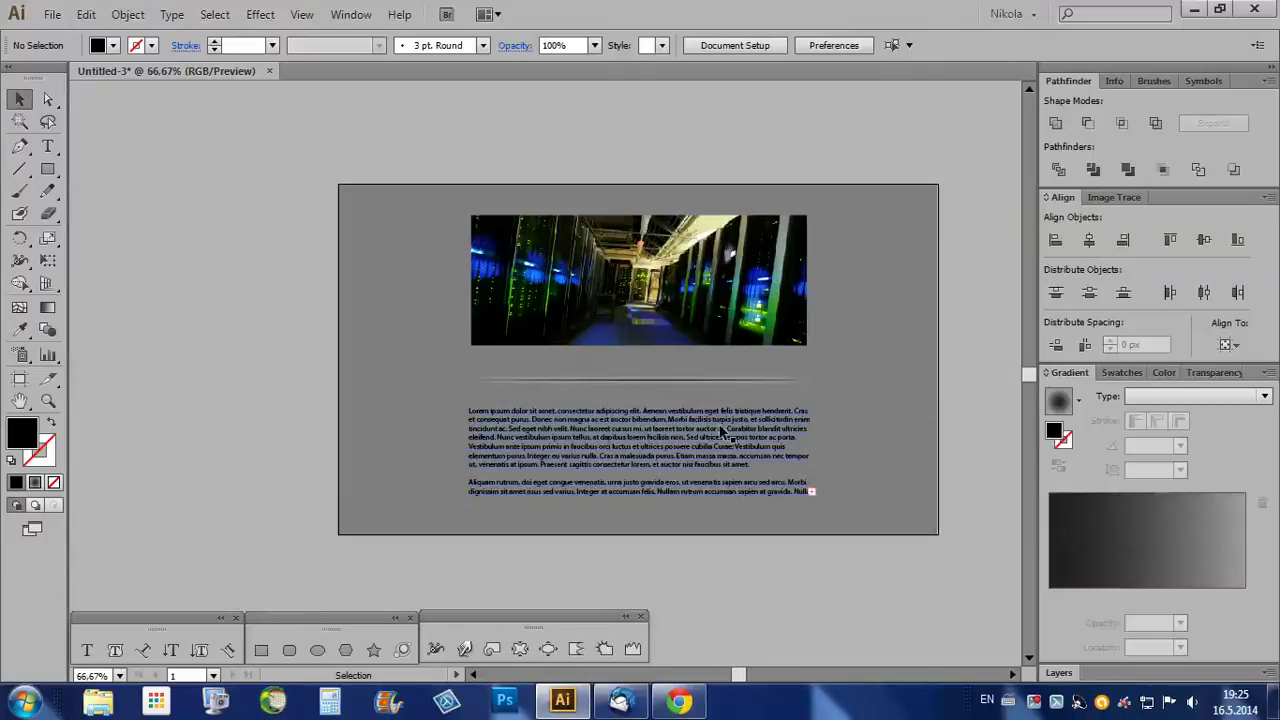
scroll(764, 430, up, 1)
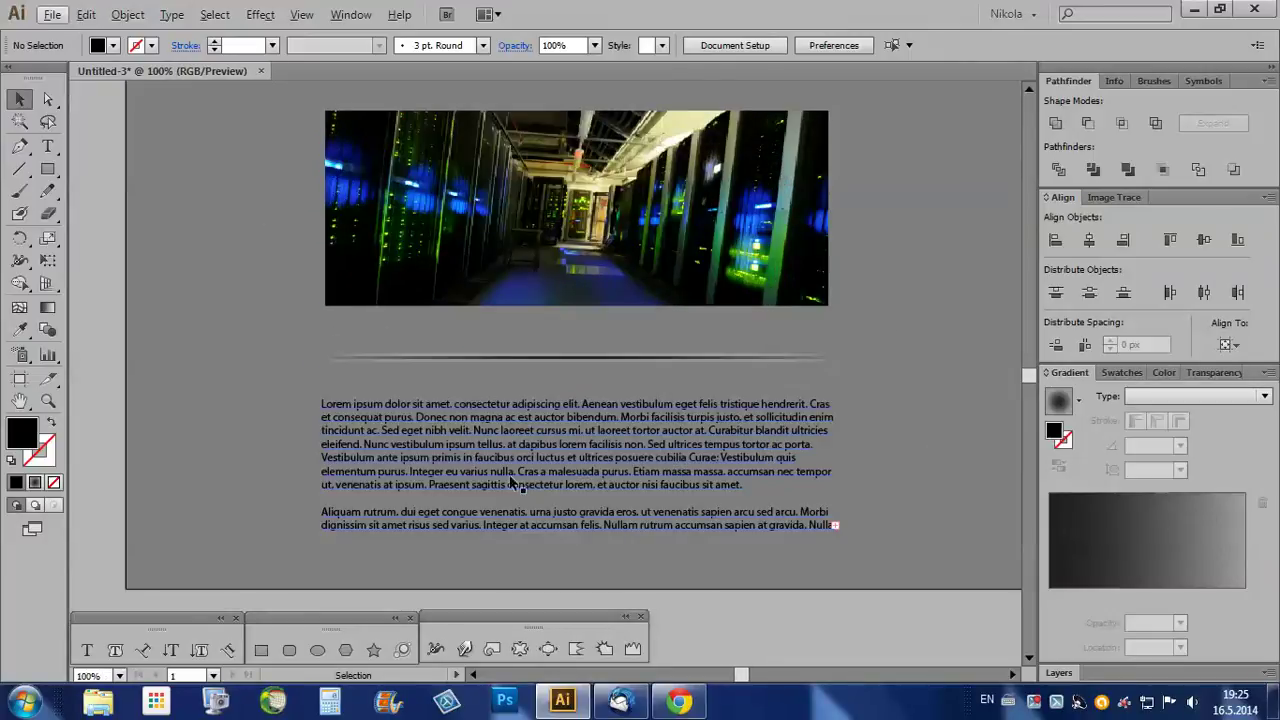